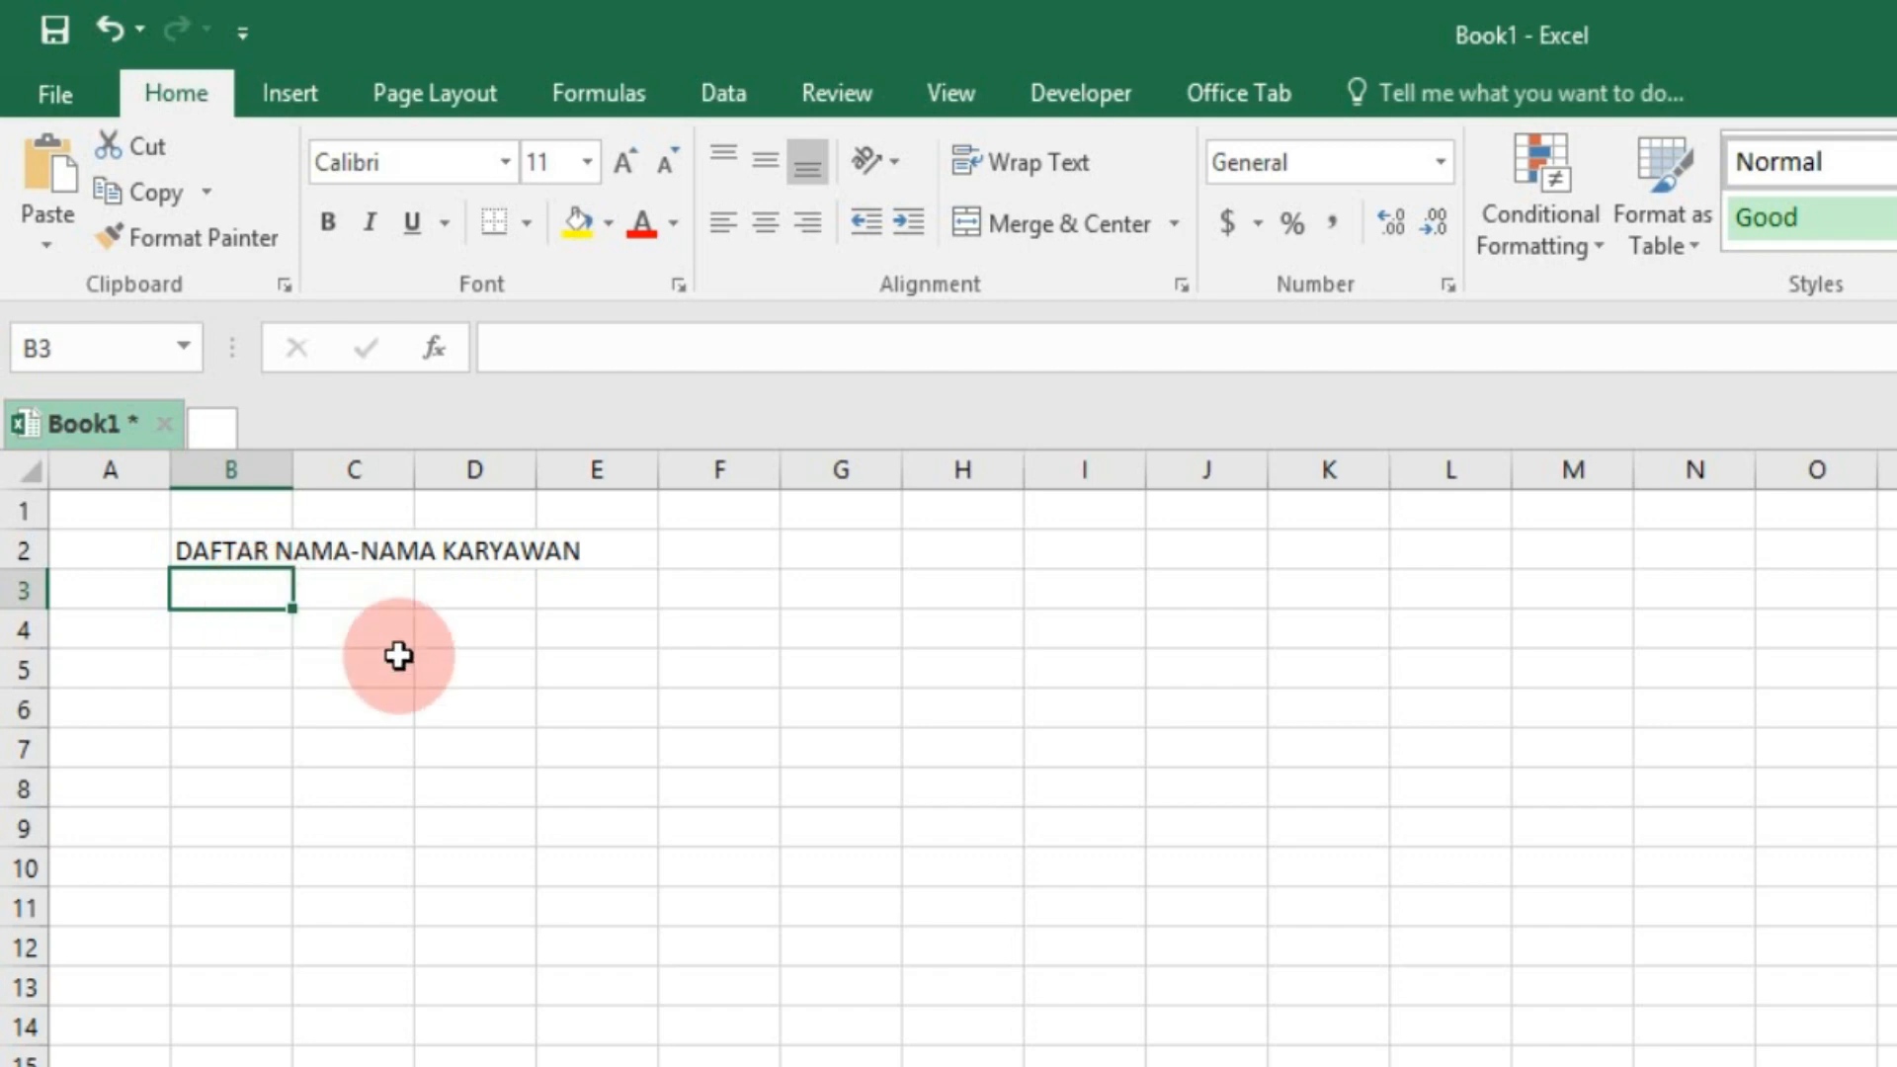
- Enter the table headings "No" in cell B4 and "Nama Karyawan" in cell C4
{"action": "left_click", "coordinate": [477, 593]}
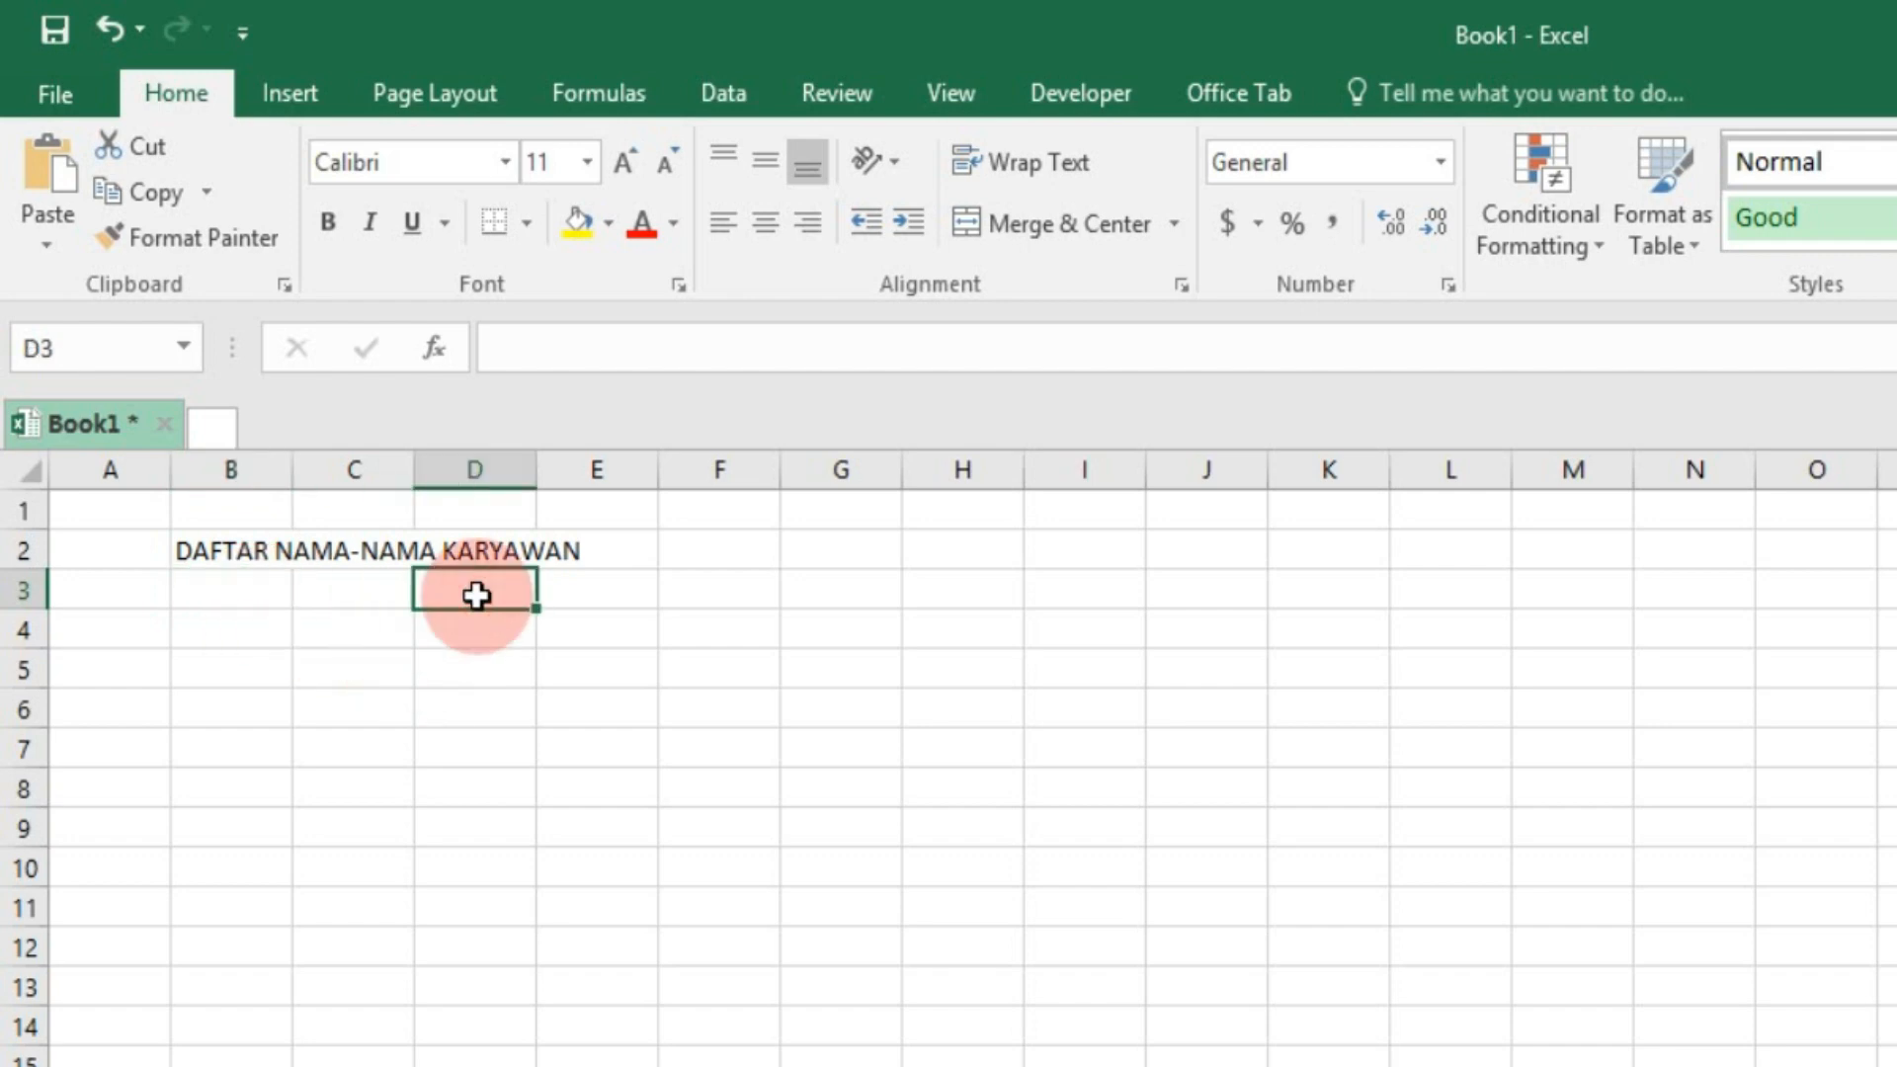
{"action": "double_click", "coordinate": [246, 638]}
{"action": "type", "text": "No"}
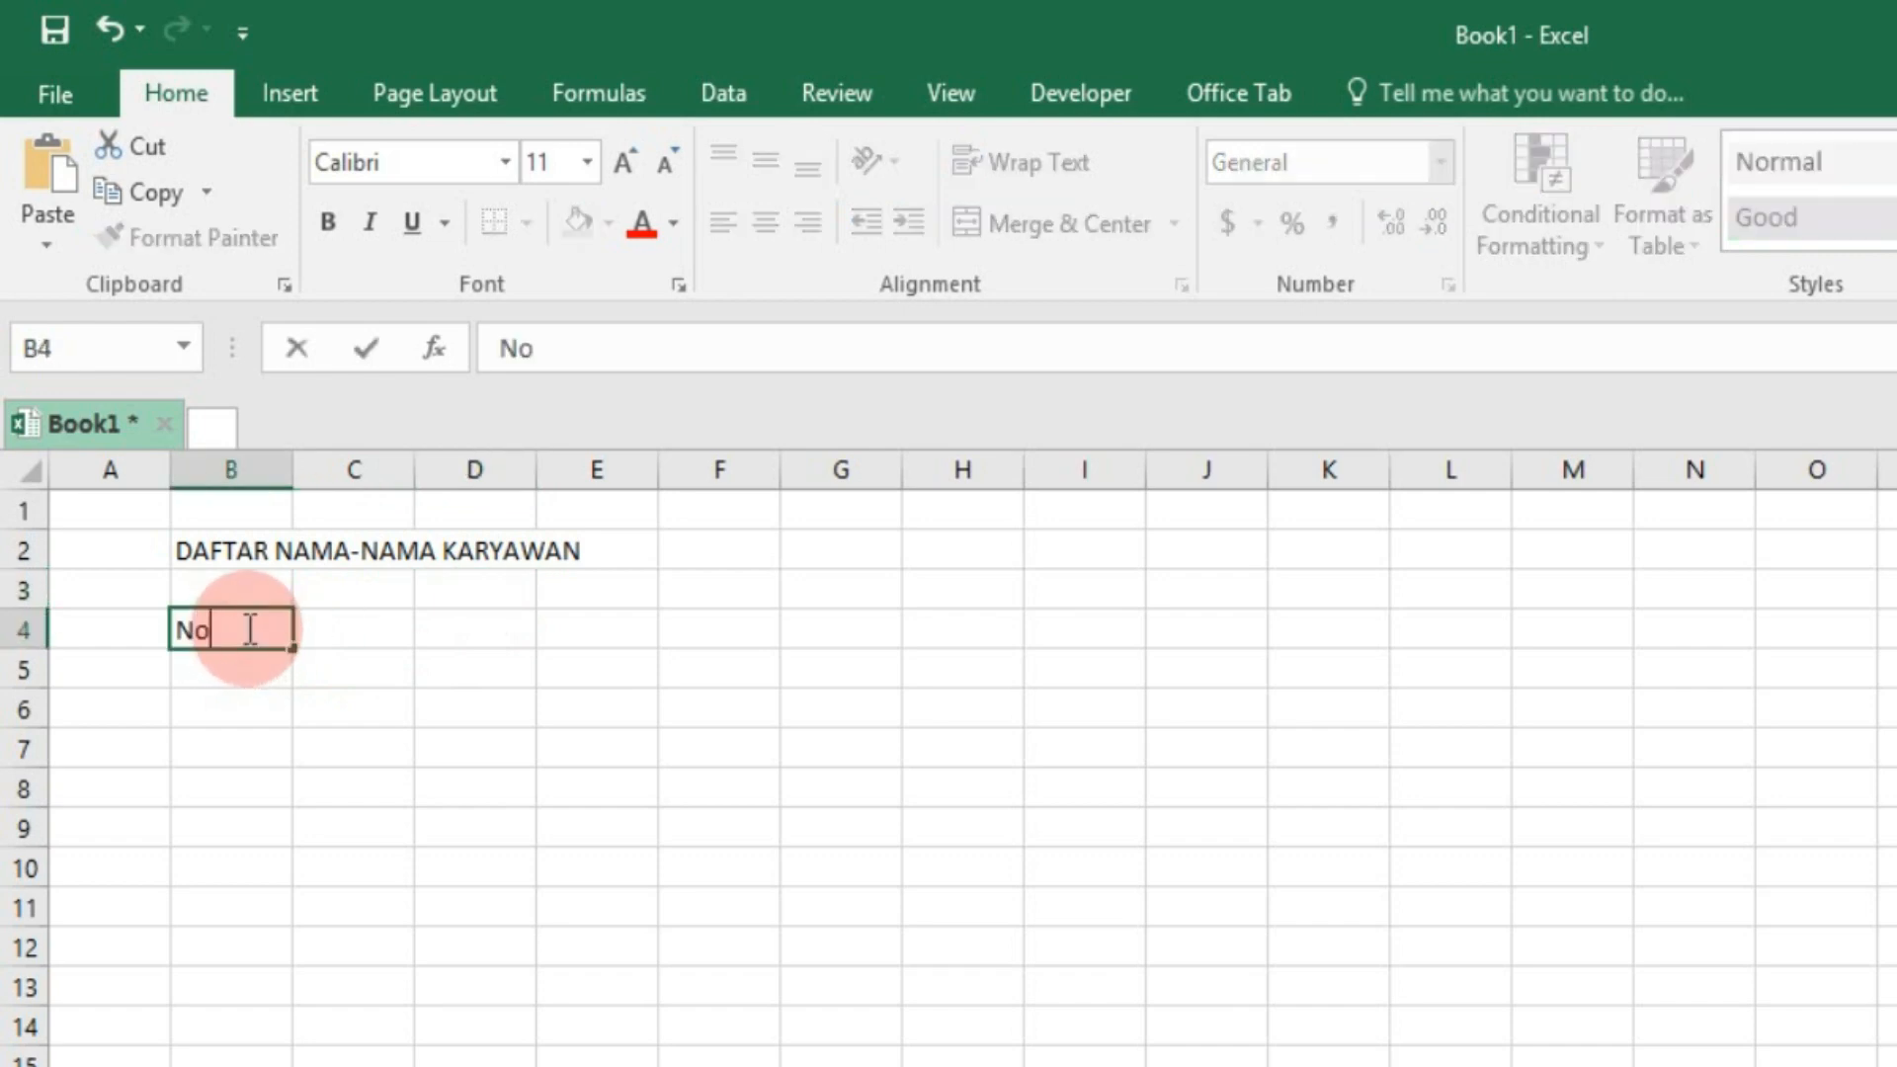
{"action": "key", "text": "Return"}
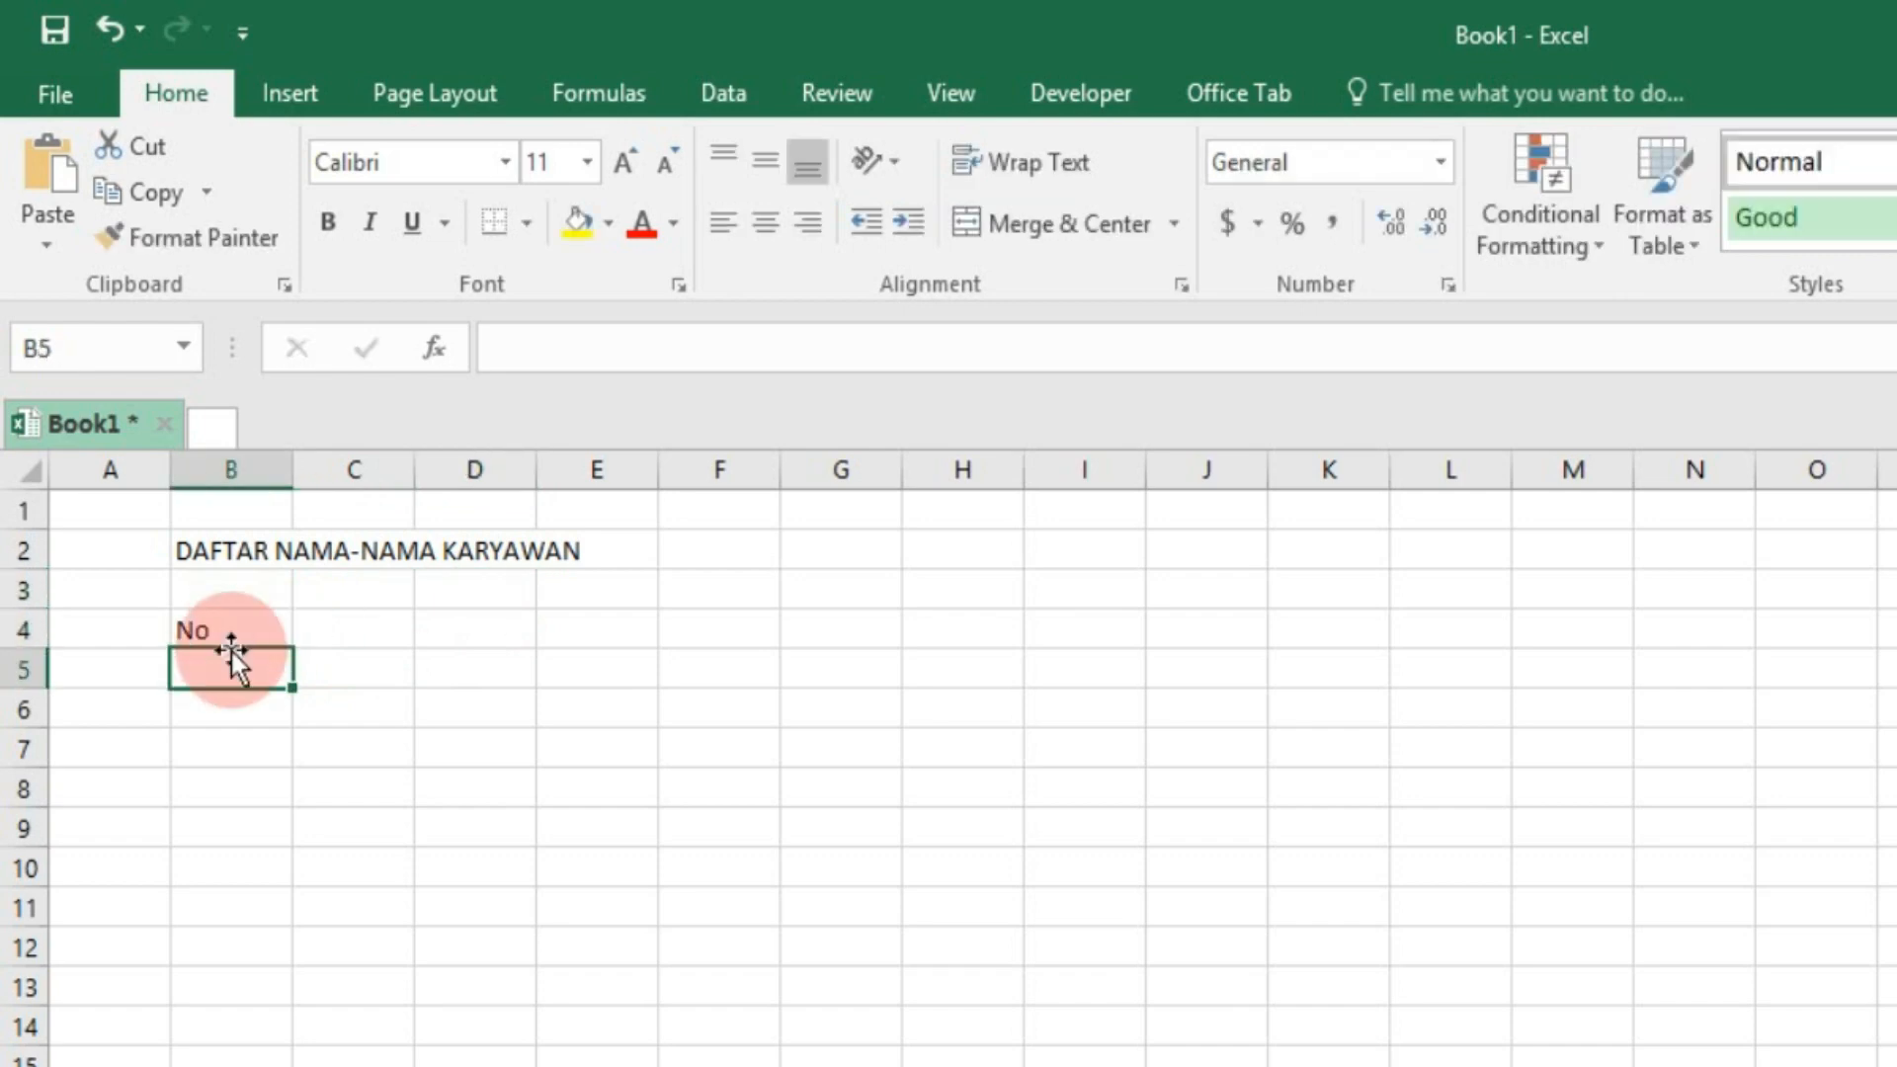
{"action": "left_click", "coordinate": [326, 636]}
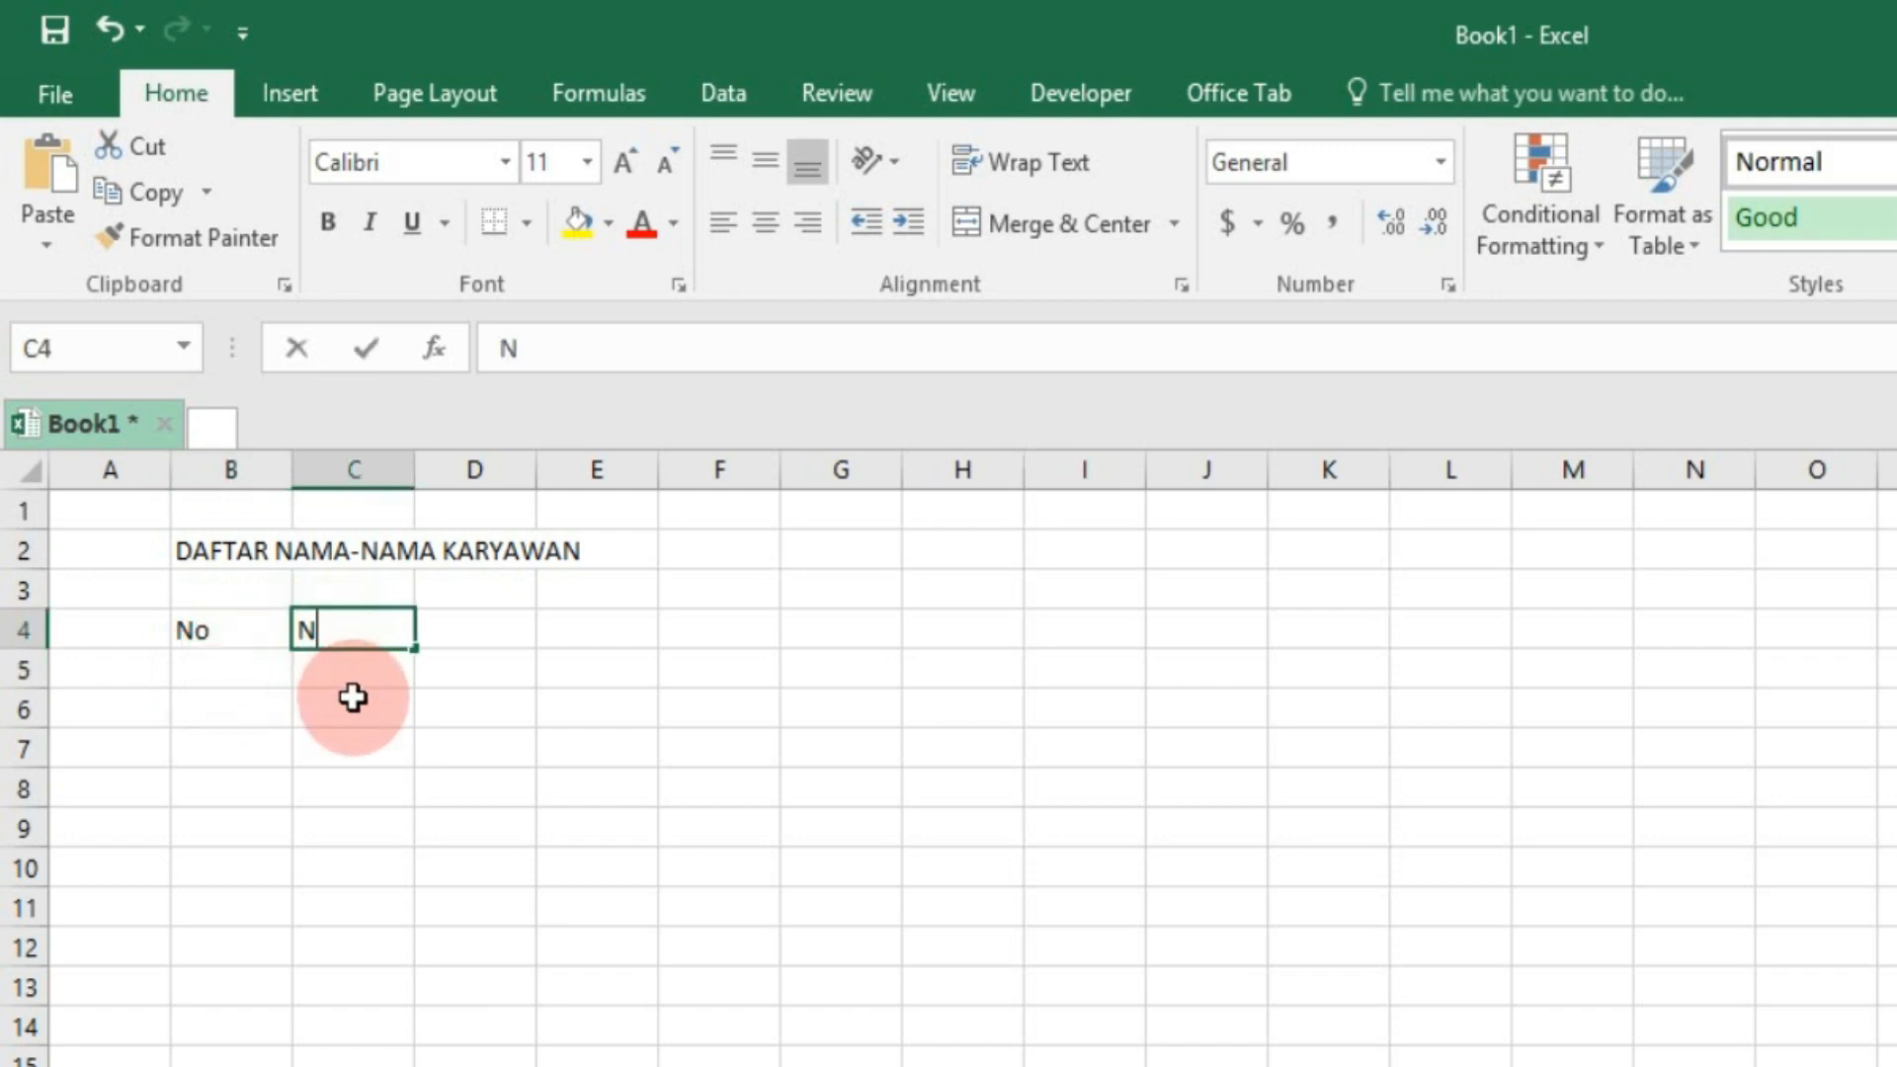
{"action": "type", "text": "Nama Karyawan"}
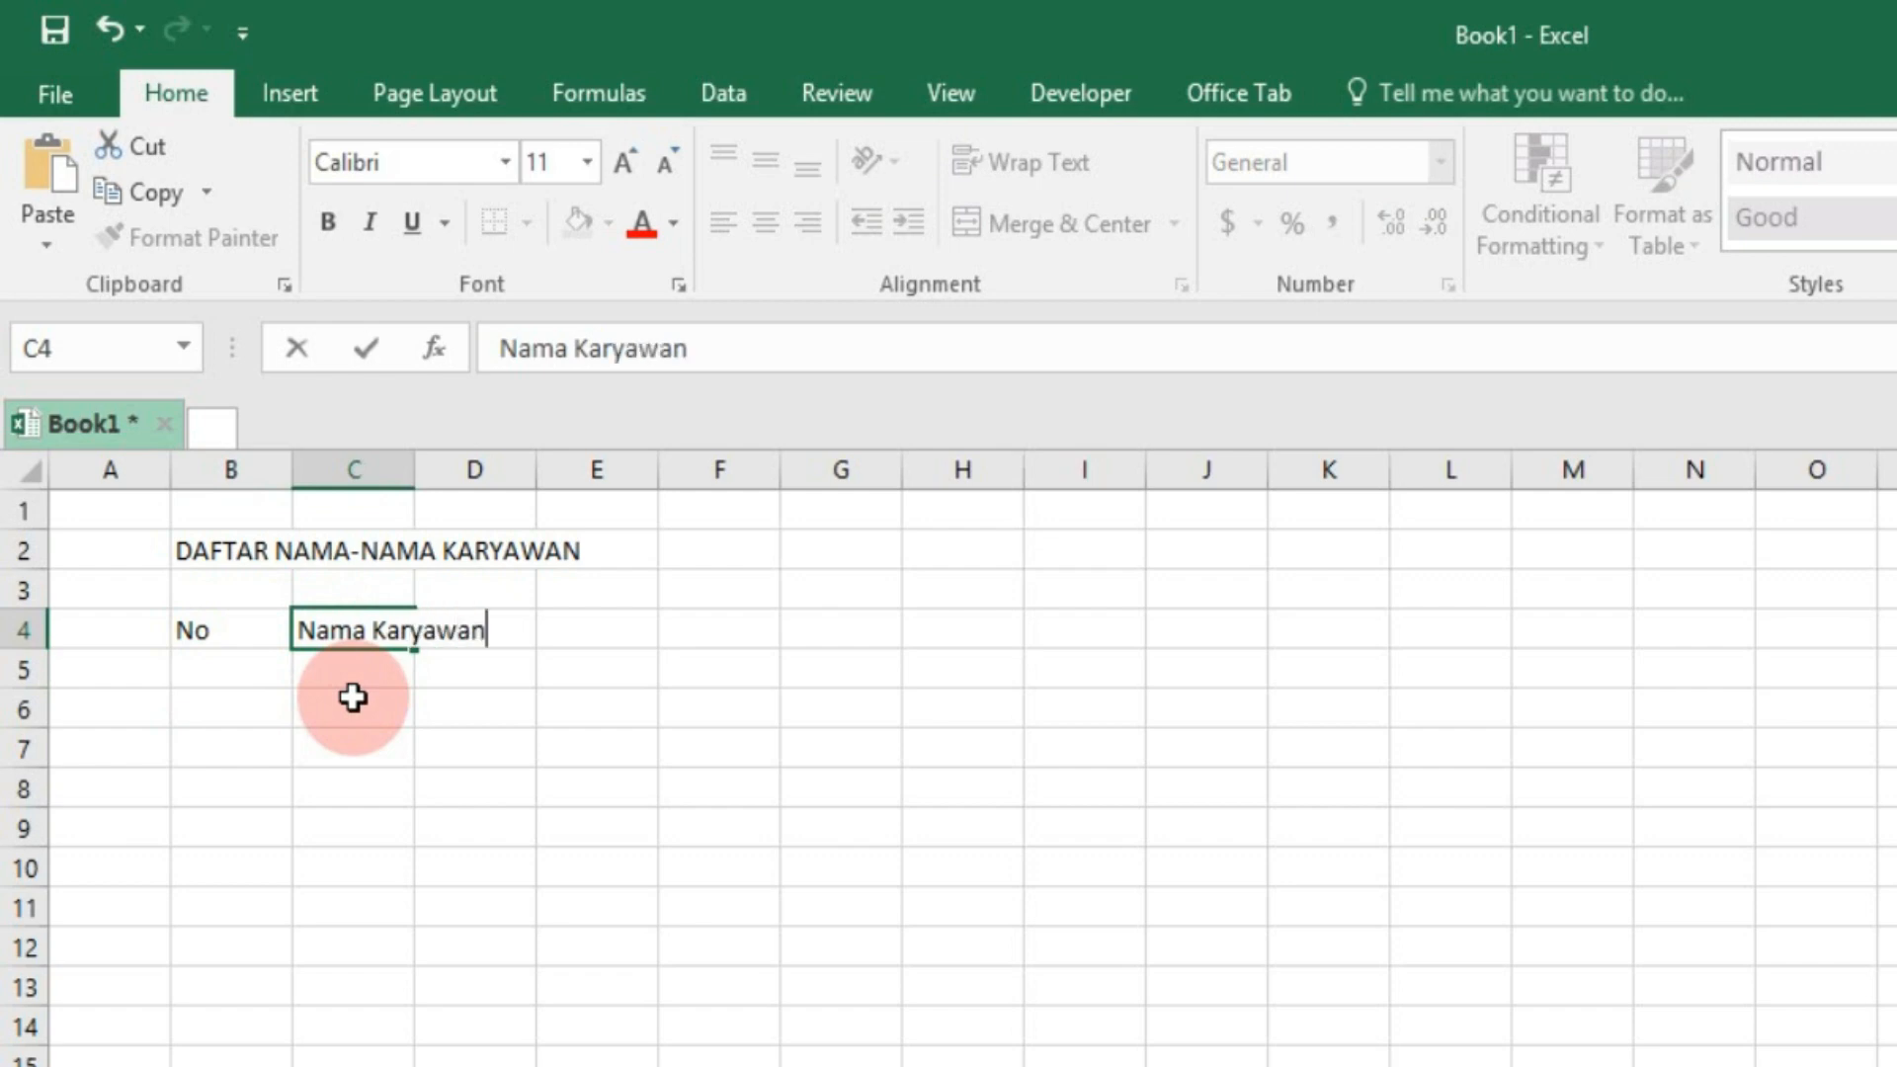
{"action": "key", "text": "Return"}
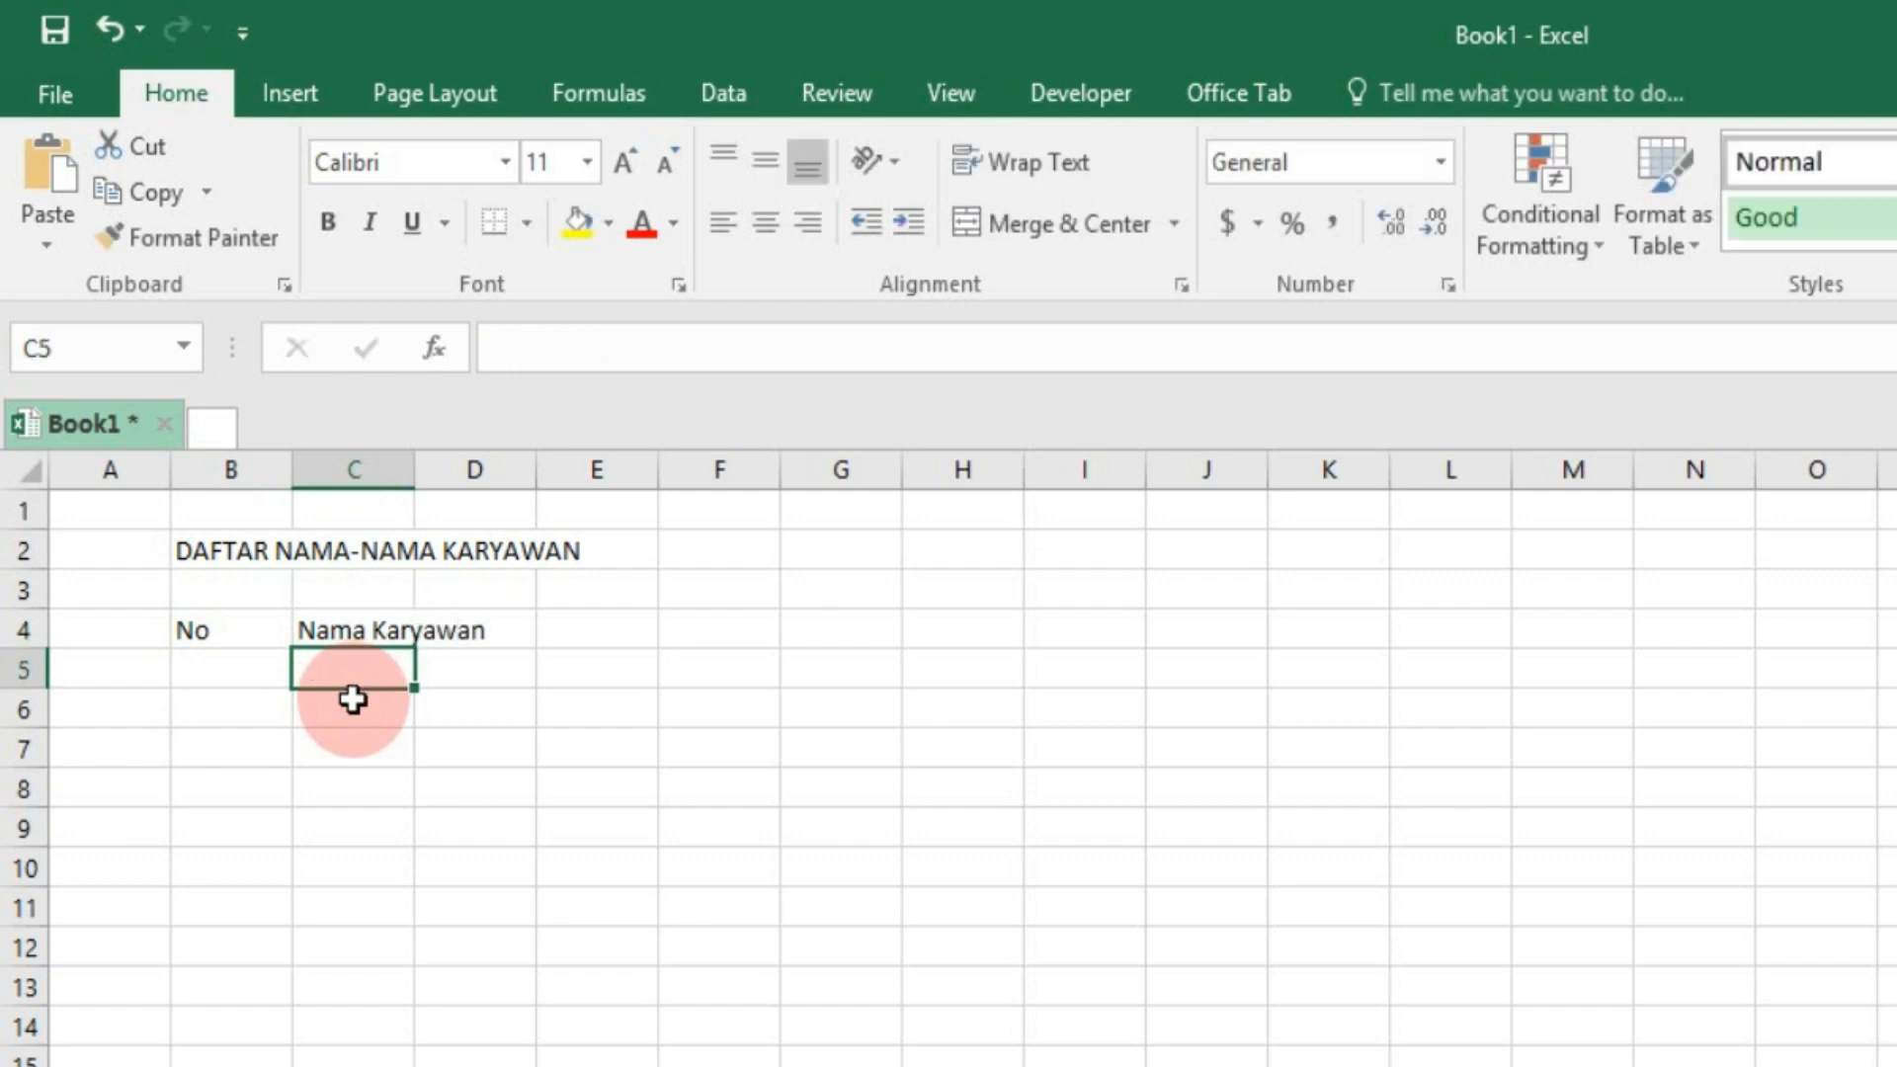
- Enter the remaining headings "NIK", "Jabatan" and "Jenis Kelamin" in cells D4, E4 and F4
{"action": "left_click", "coordinate": [474, 634]}
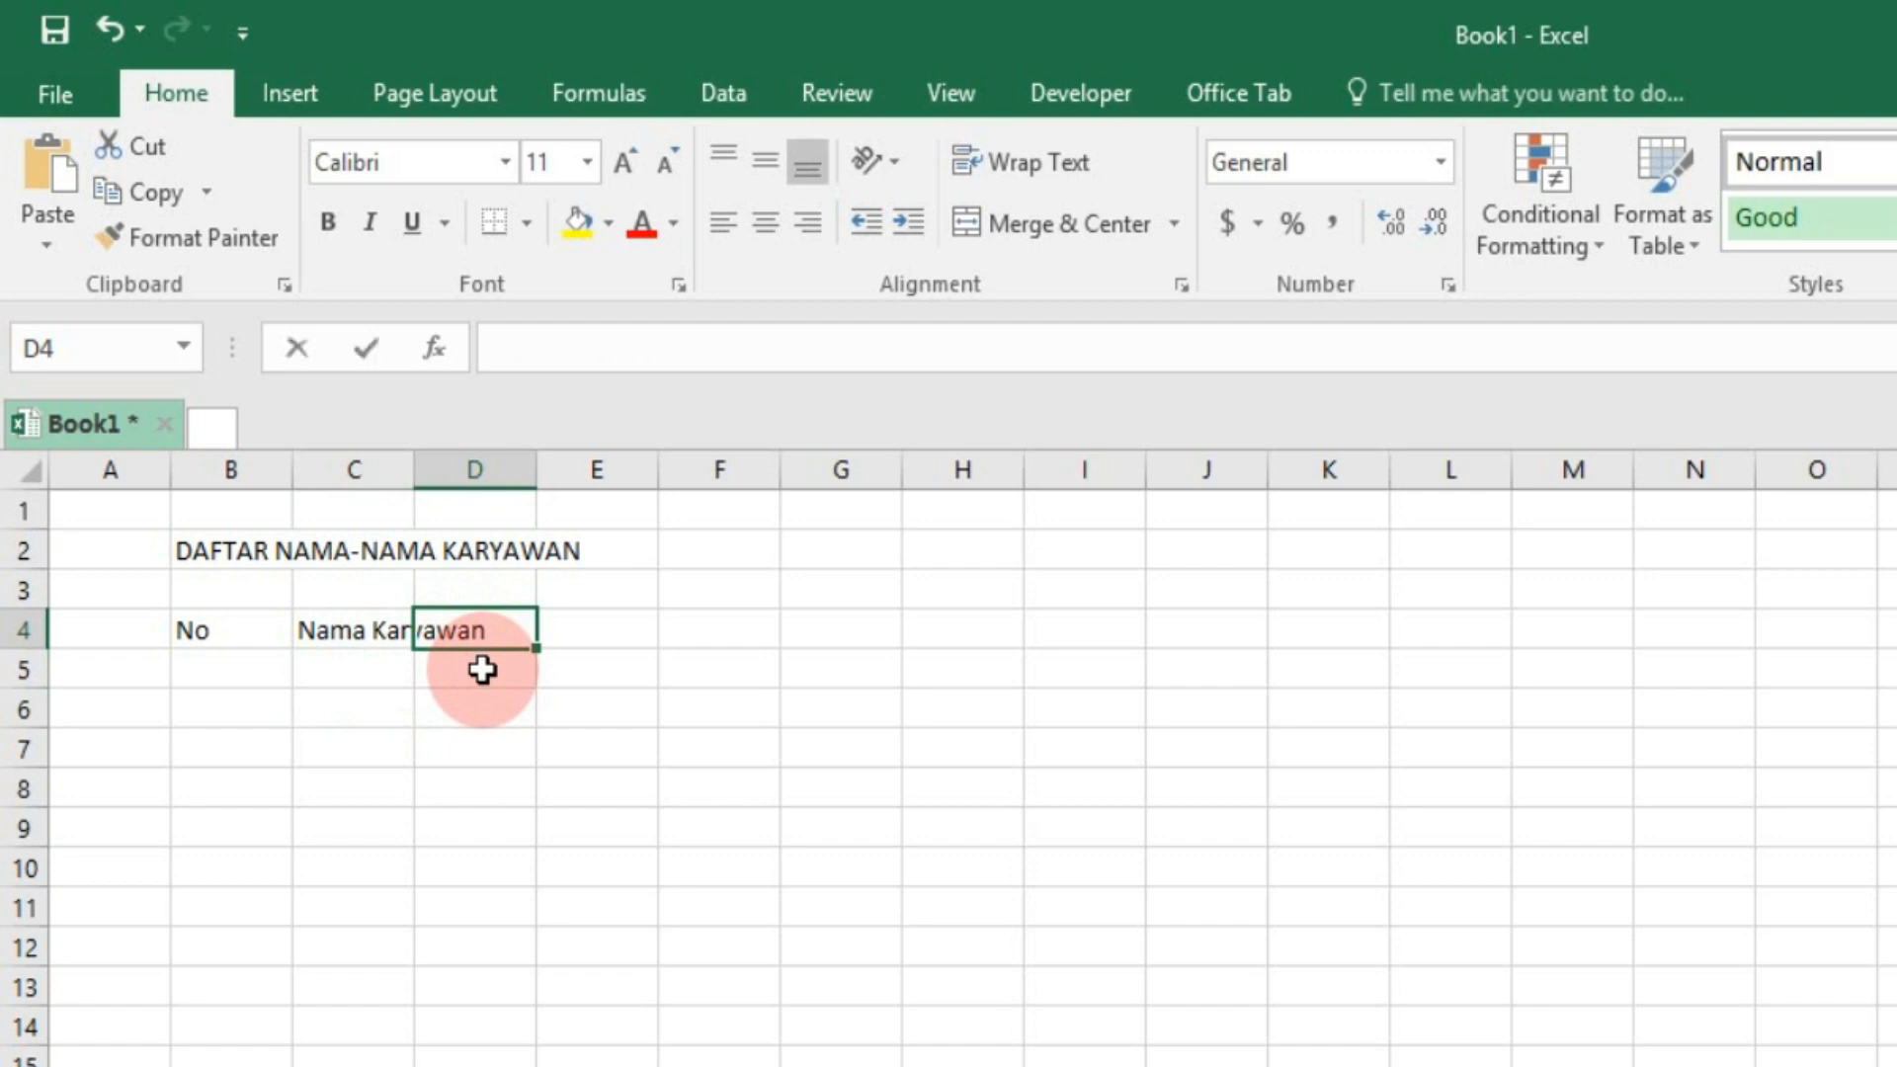
{"action": "type", "text": "NIK"}
{"action": "left_click", "coordinate": [482, 670]}
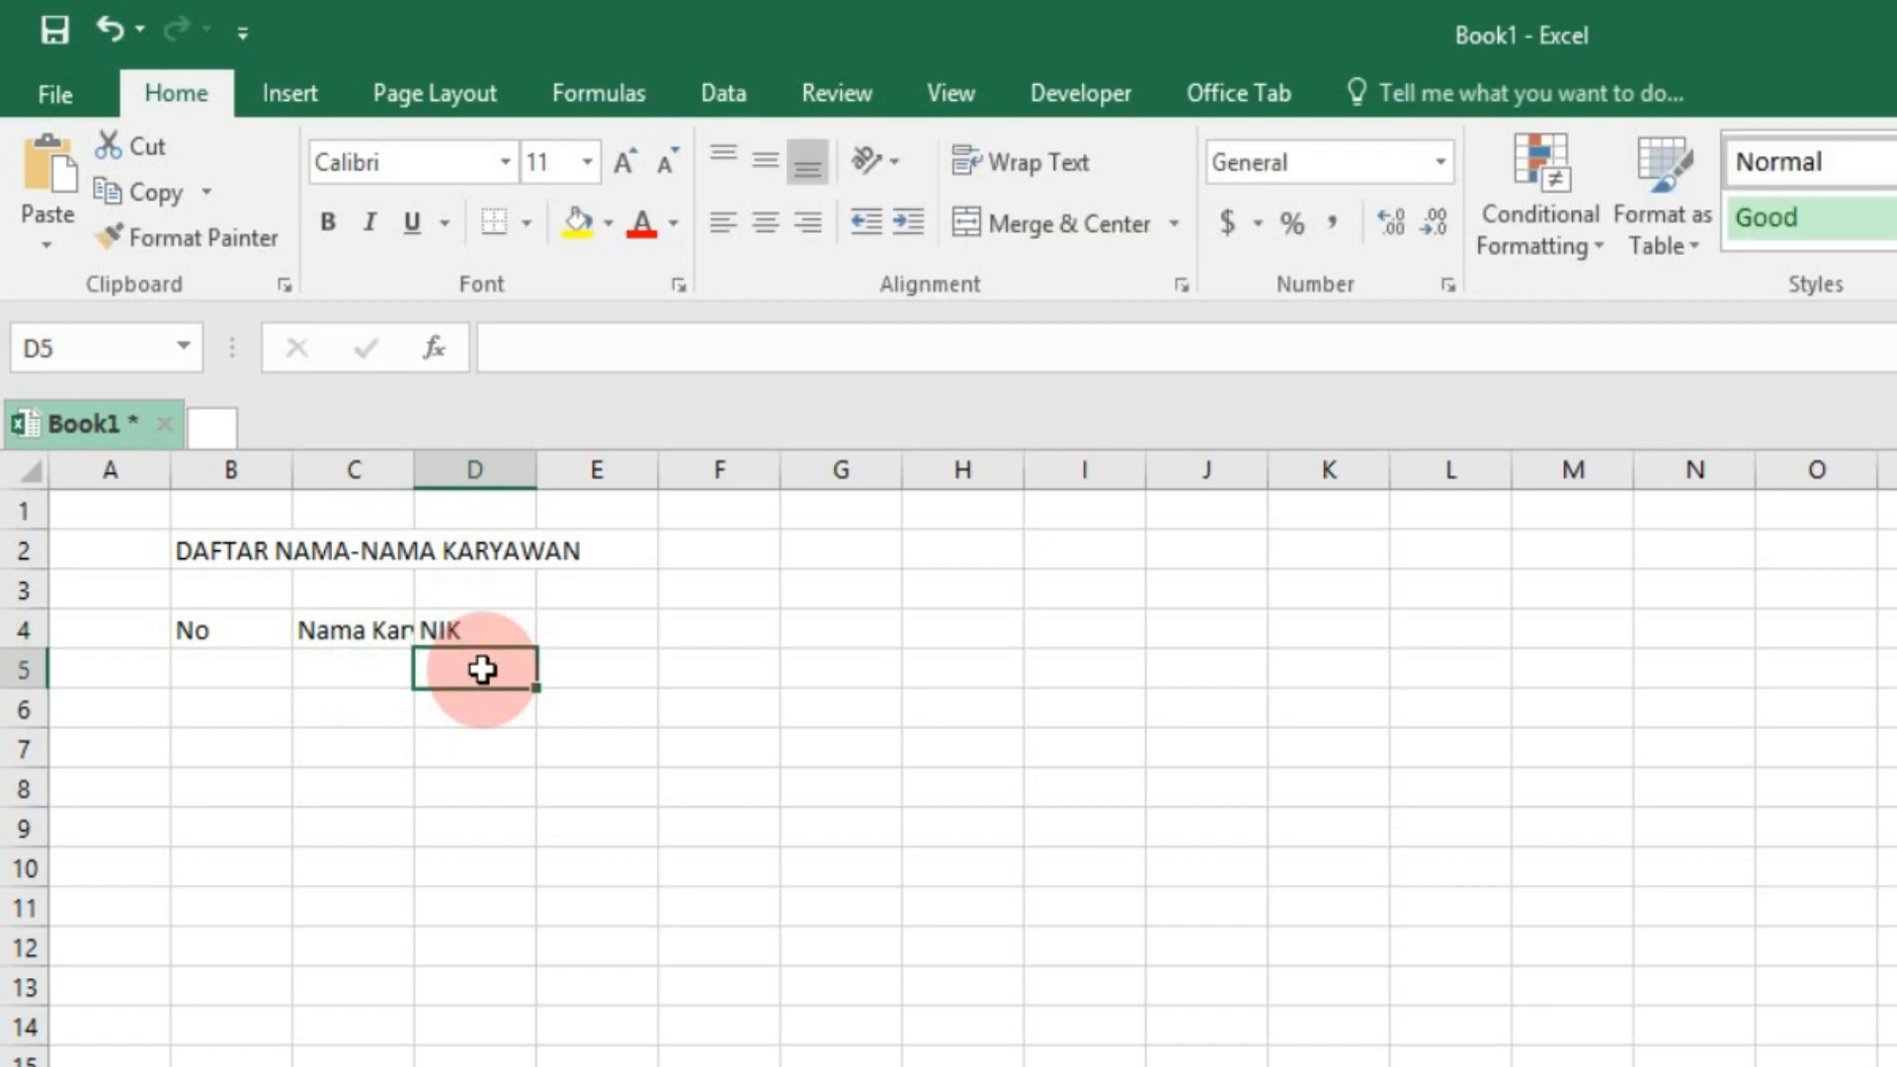
{"action": "left_click", "coordinate": [583, 638]}
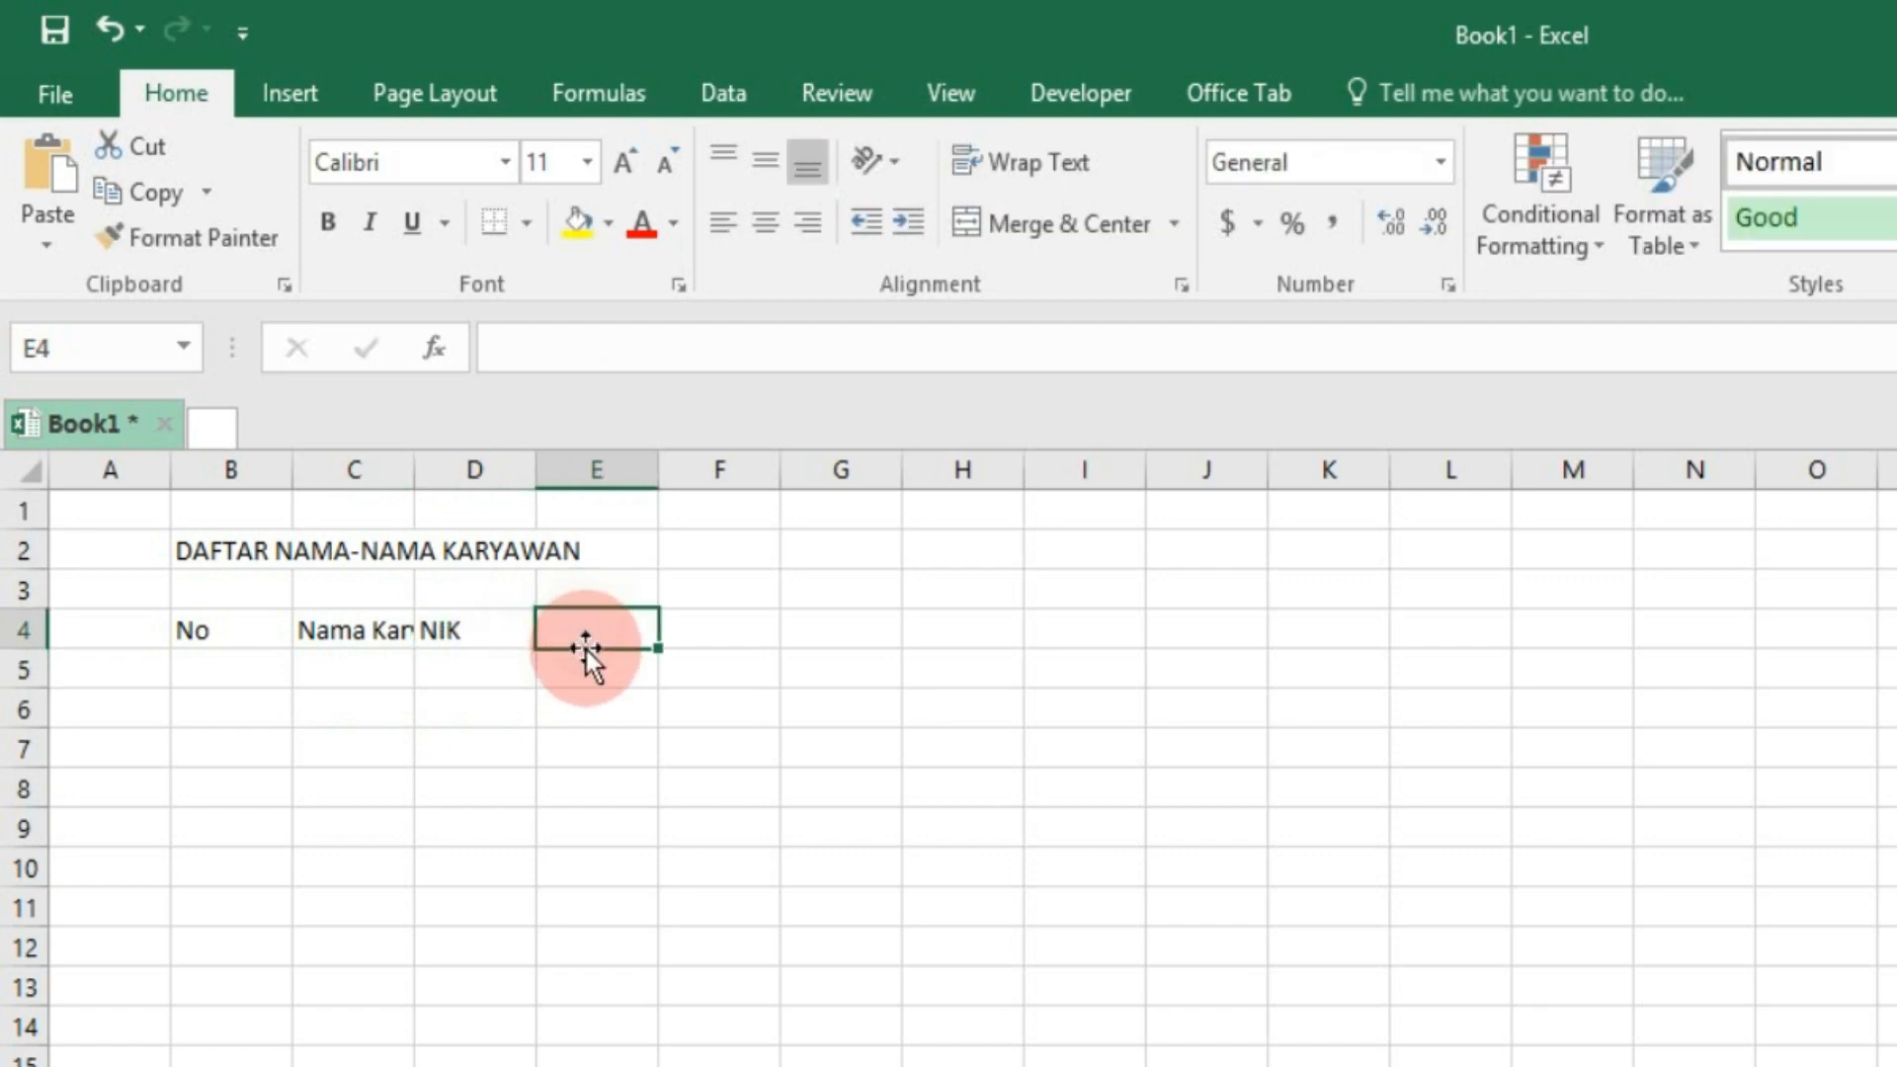
{"action": "type", "text": "Jabata"}
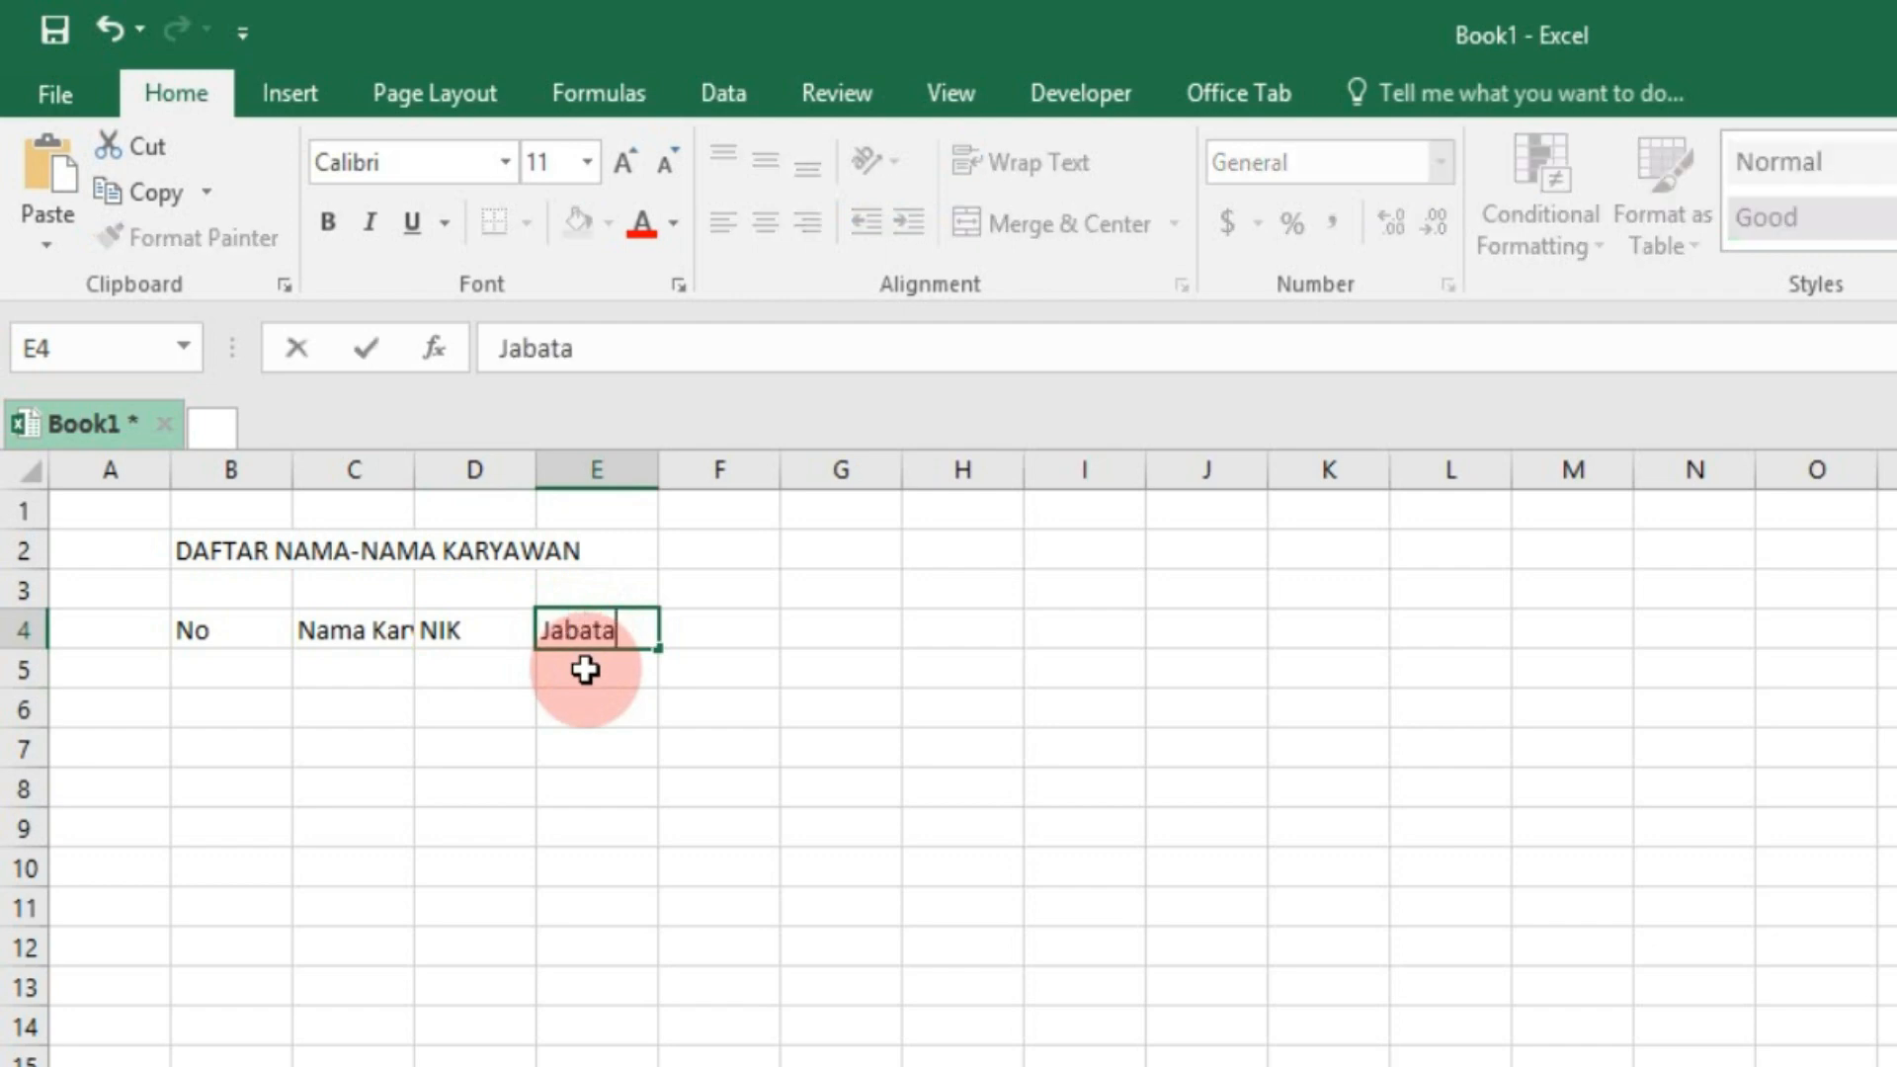
{"action": "type", "text": "n"}
{"action": "left_click", "coordinate": [585, 670]}
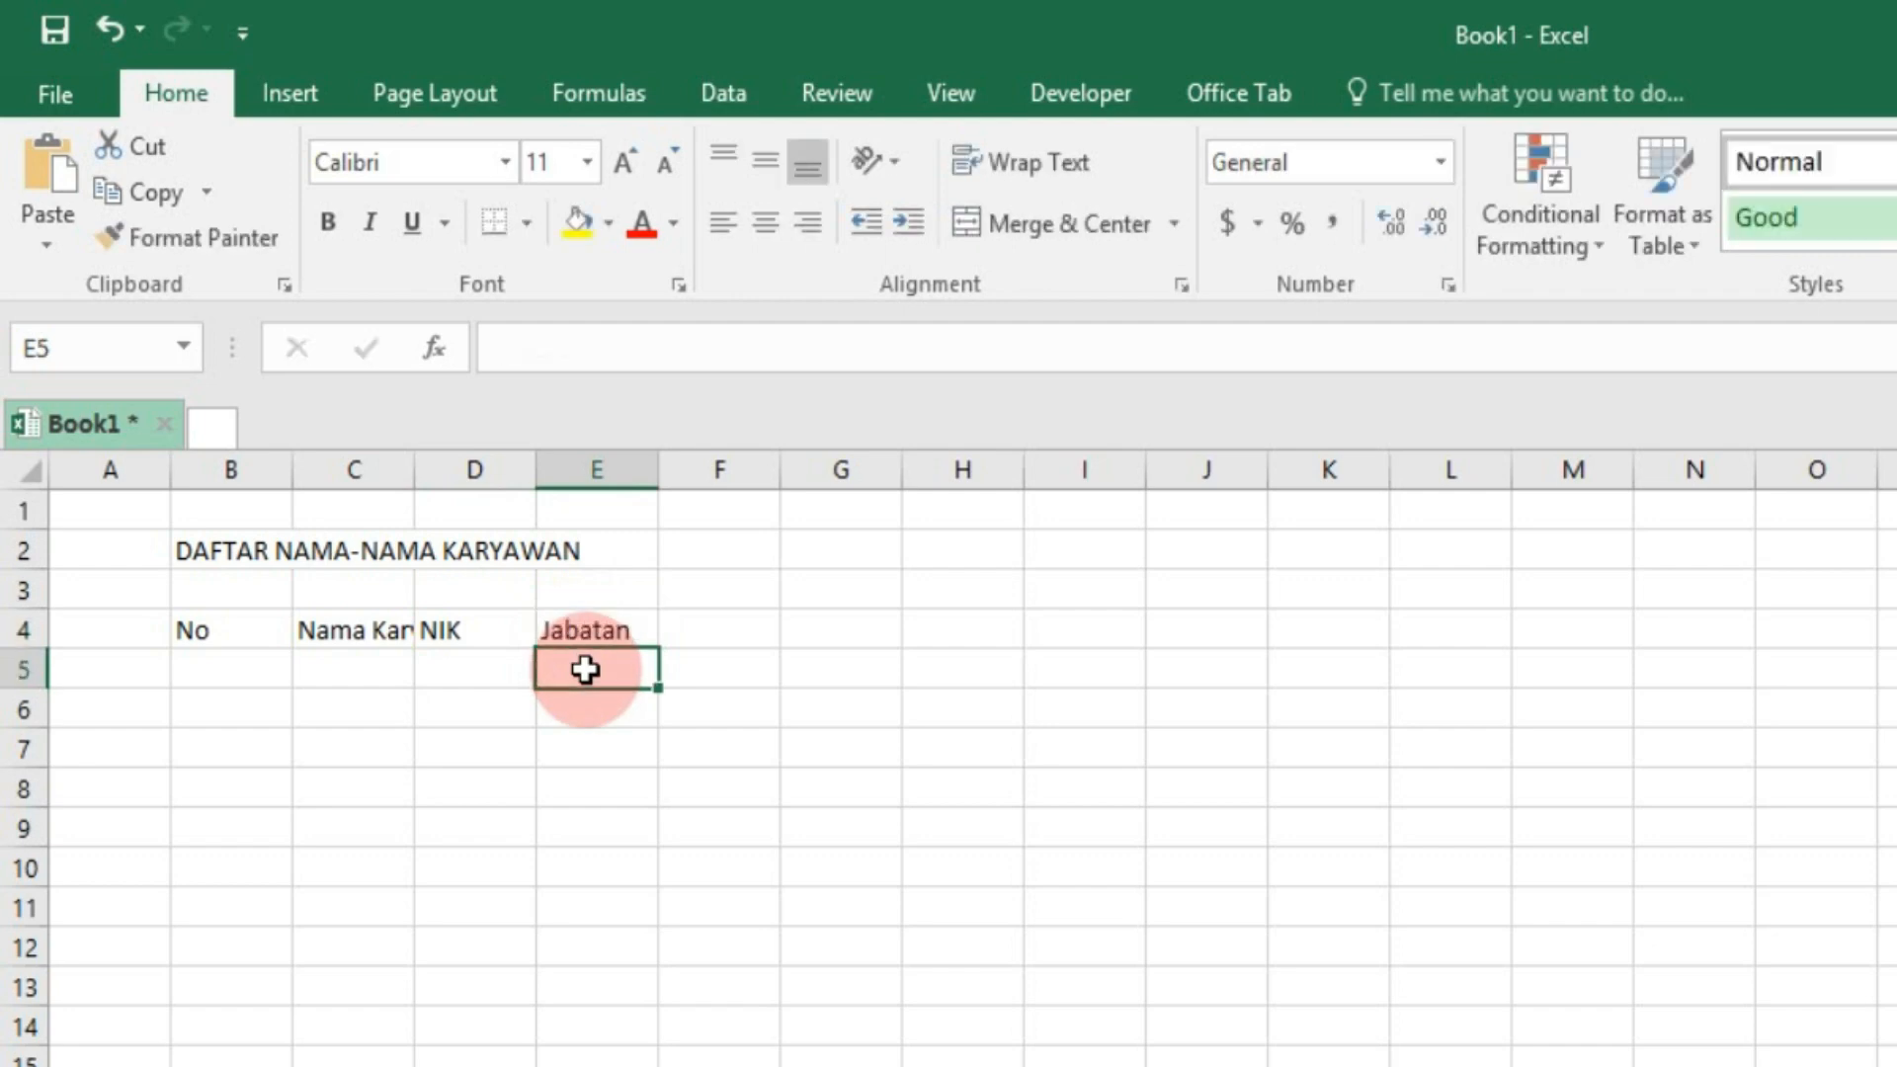
{"action": "left_click", "coordinate": [690, 637]}
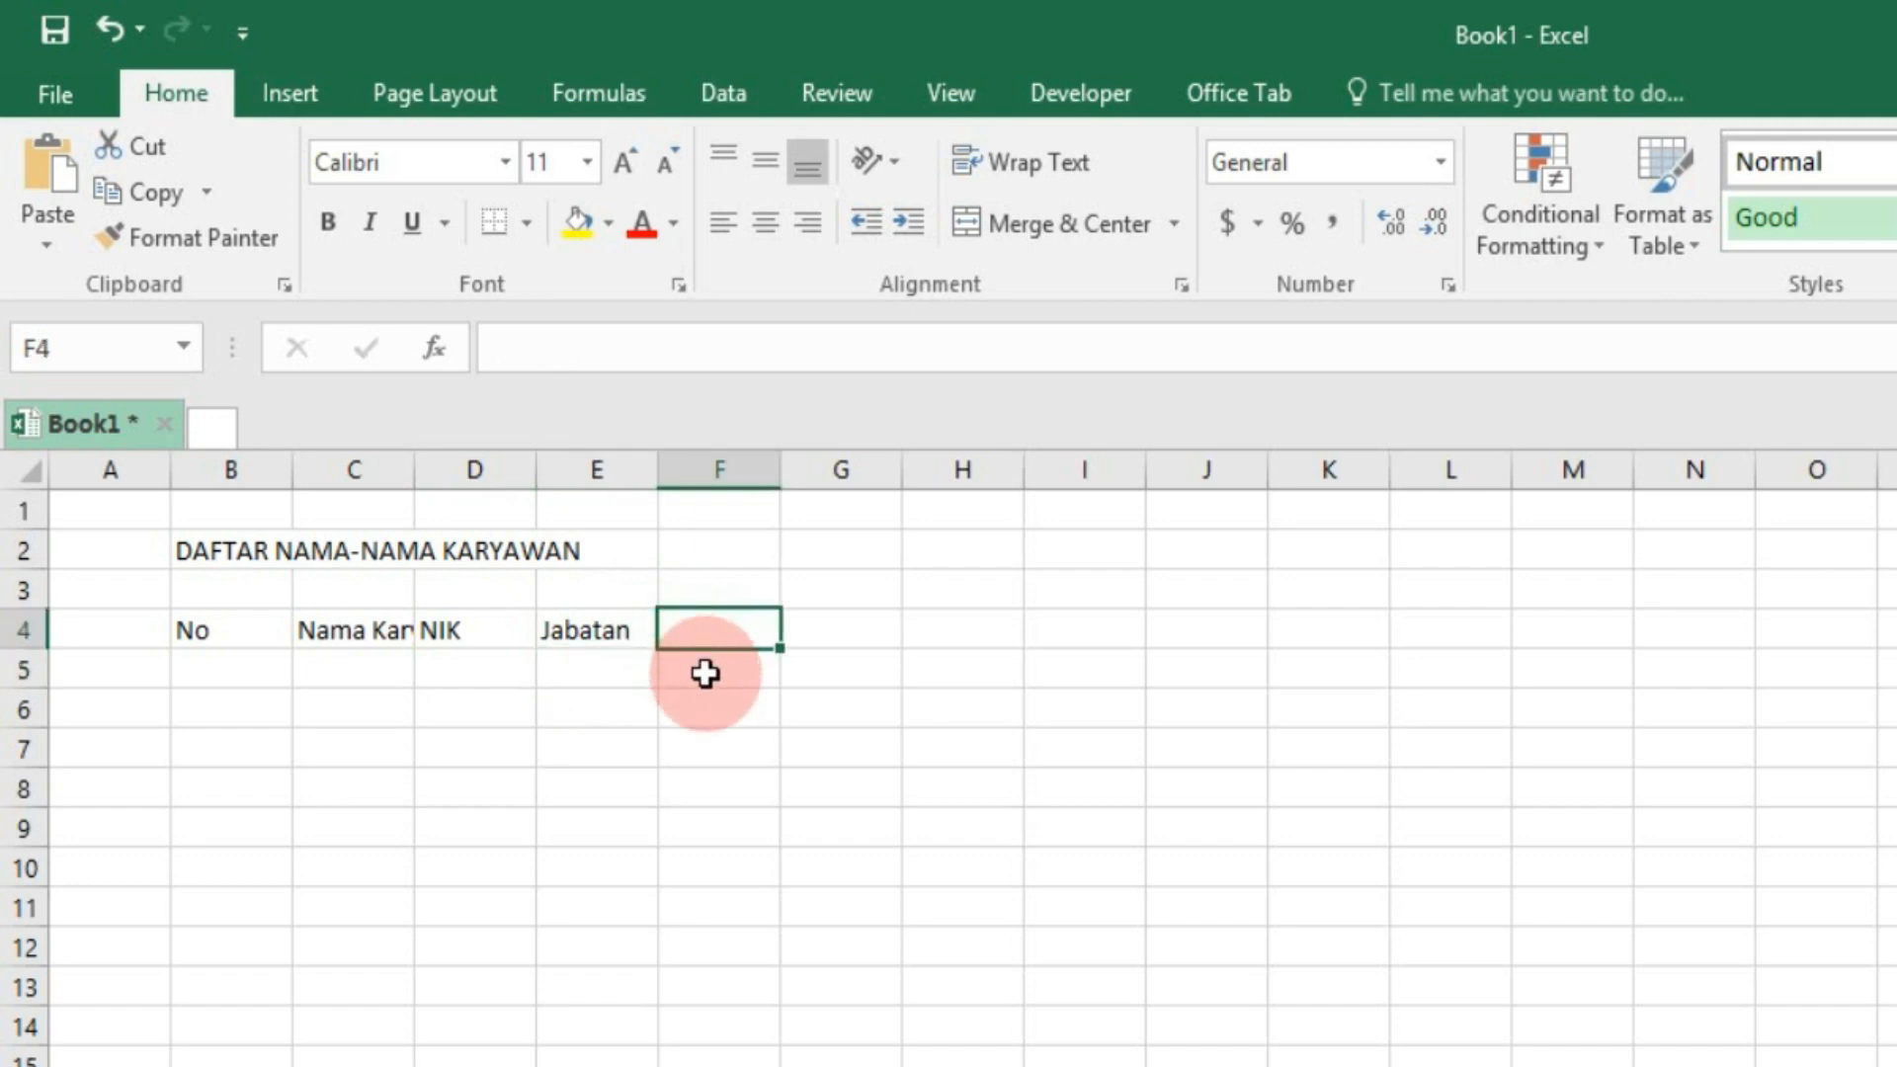
{"action": "type", "text": "Jenis Kelamin"}
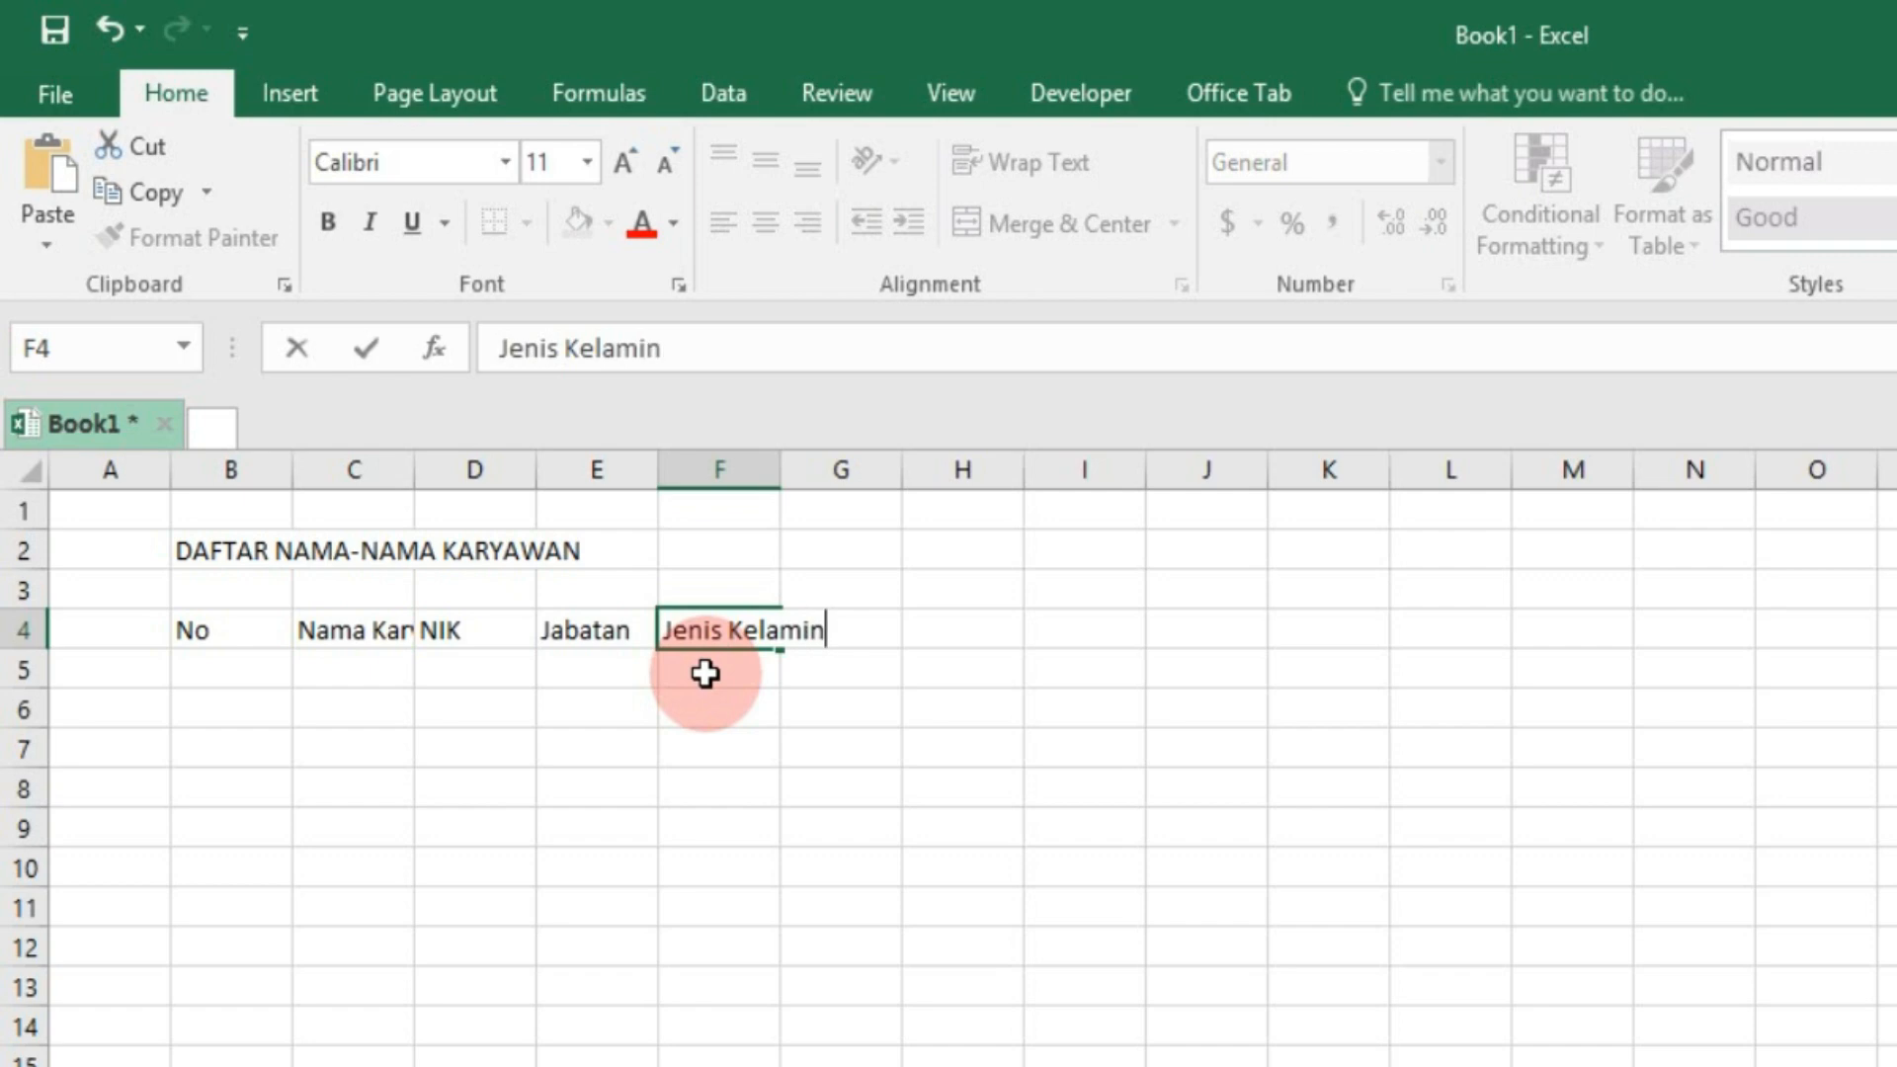
{"action": "key", "text": "Return"}
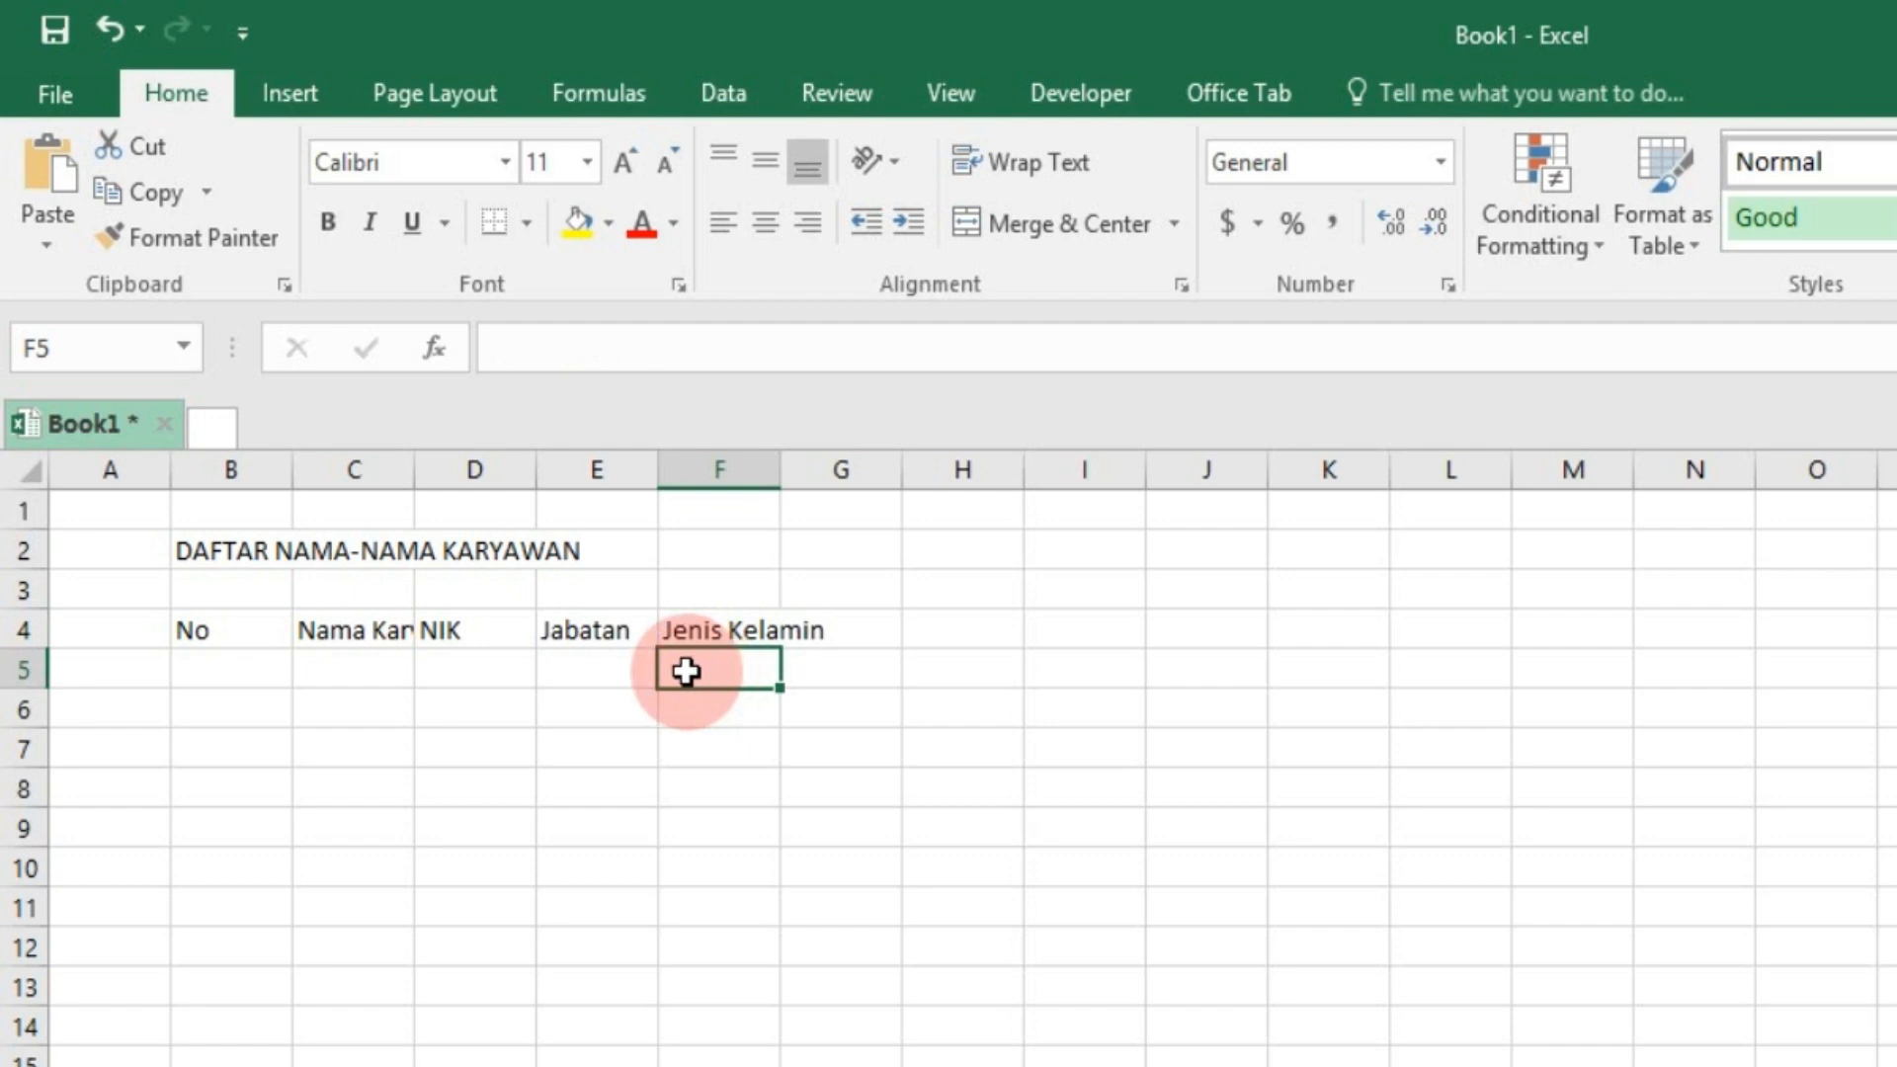
- Number the rows under "No" by entering 1 and 2 in B5:B6 and filling the series down to 6 in B10
{"action": "left_click", "coordinate": [231, 678]}
{"action": "type", "text": "1"}
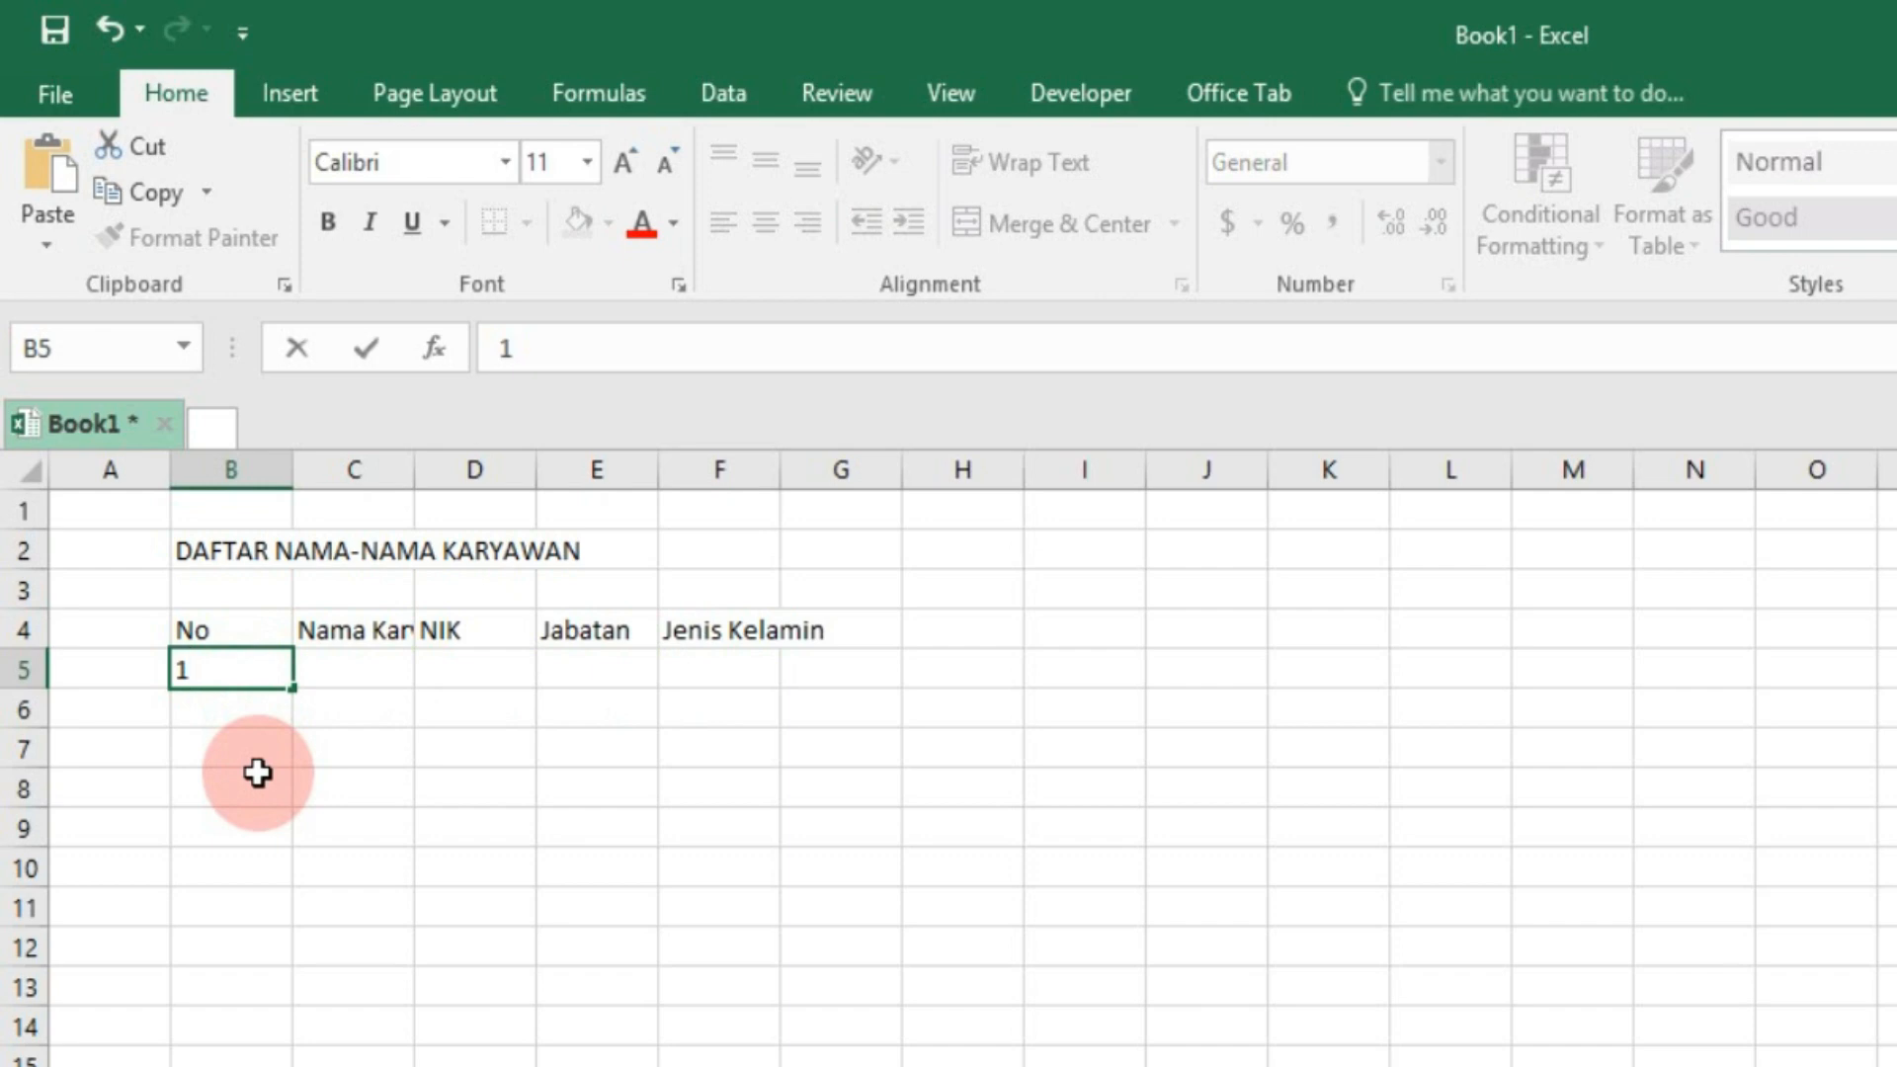
{"action": "key", "text": "Return"}
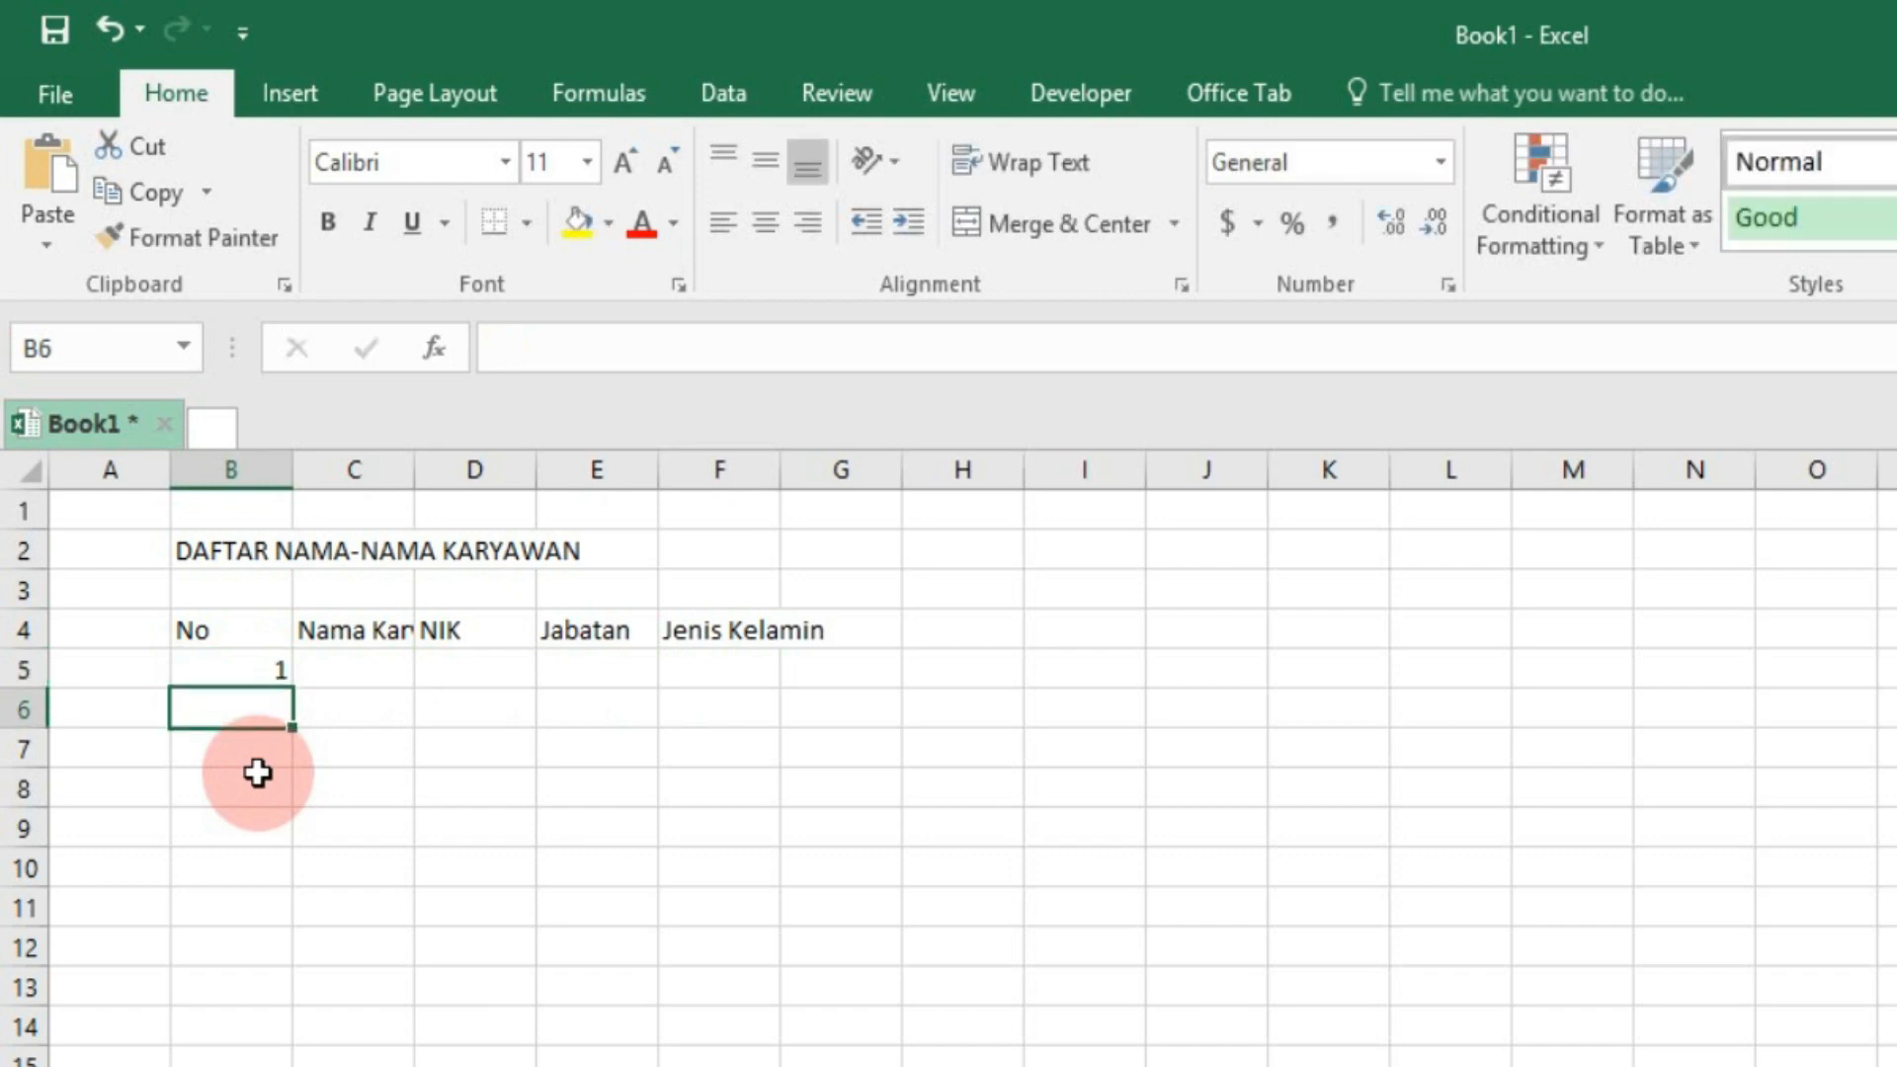
{"action": "type", "text": "2"}
{"action": "key", "text": "Return"}
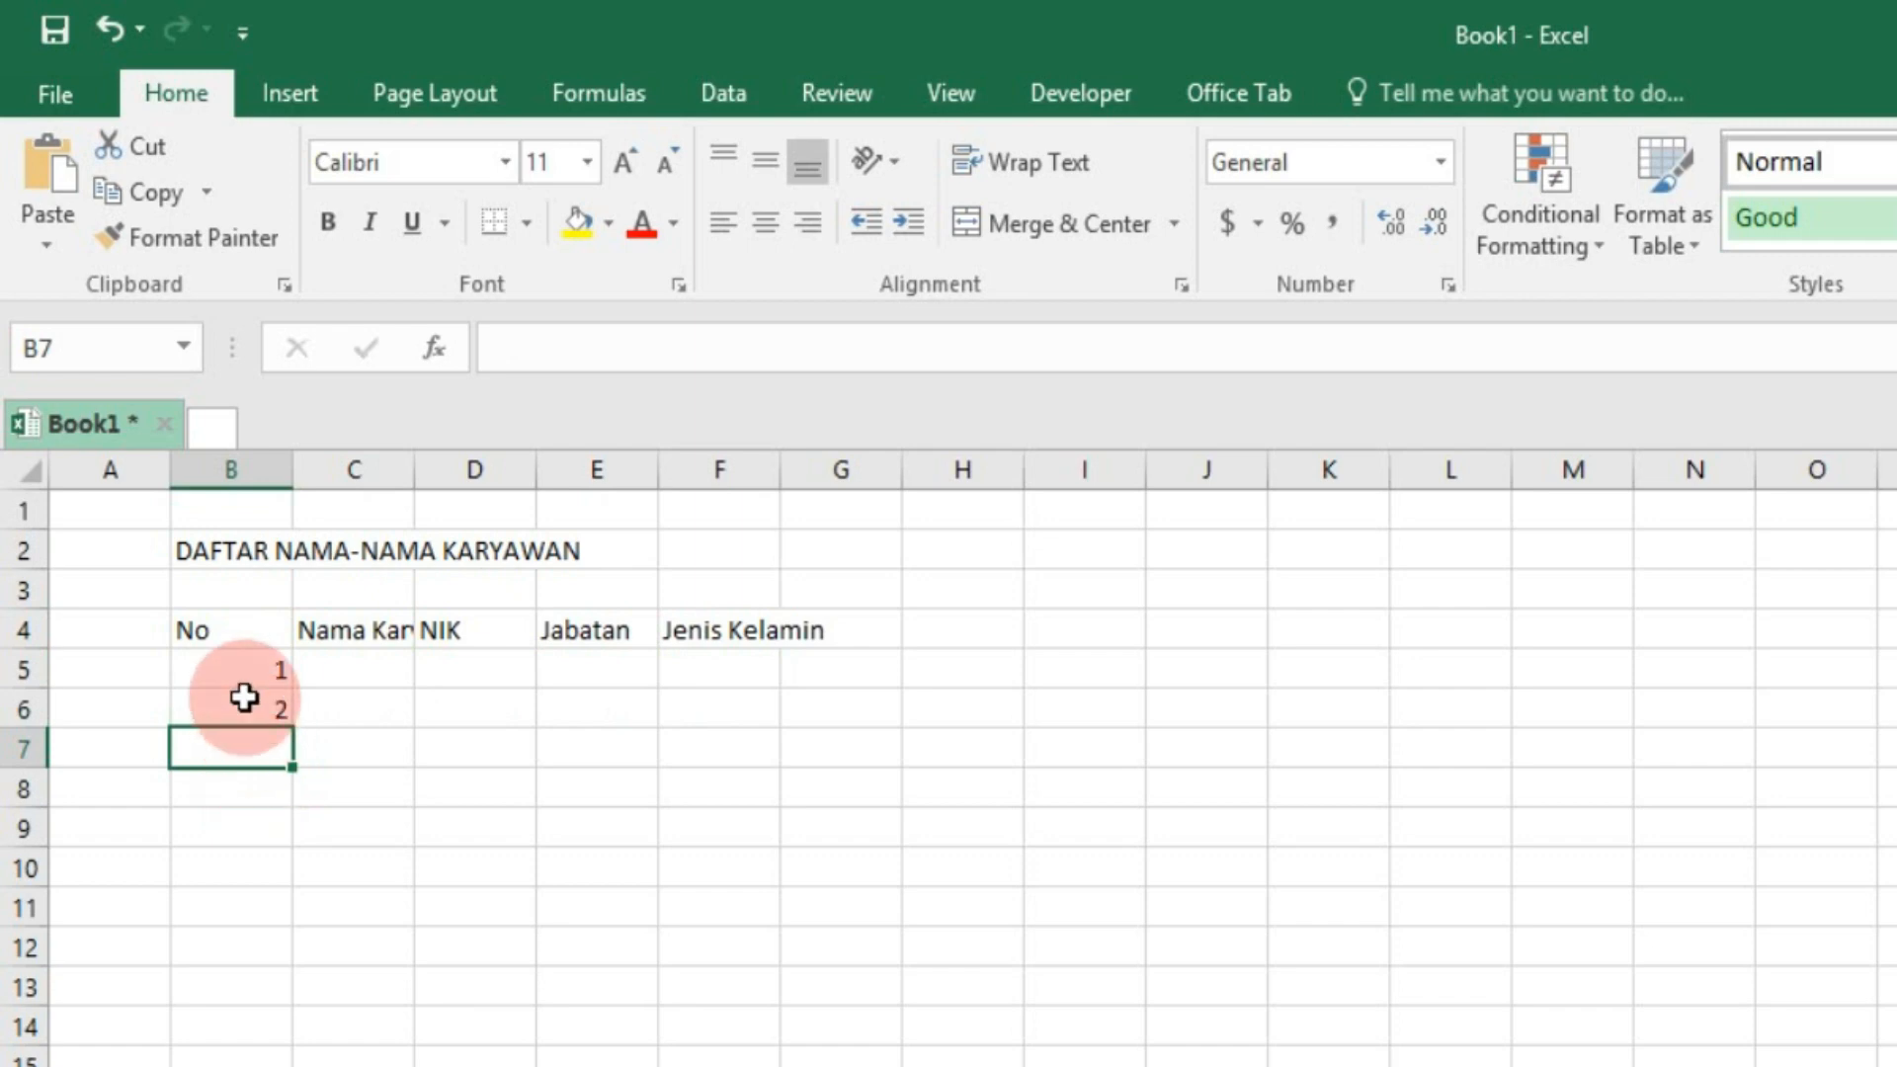
{"action": "left_click_drag", "start_coordinate": [239, 670], "coordinate": [229, 694]}
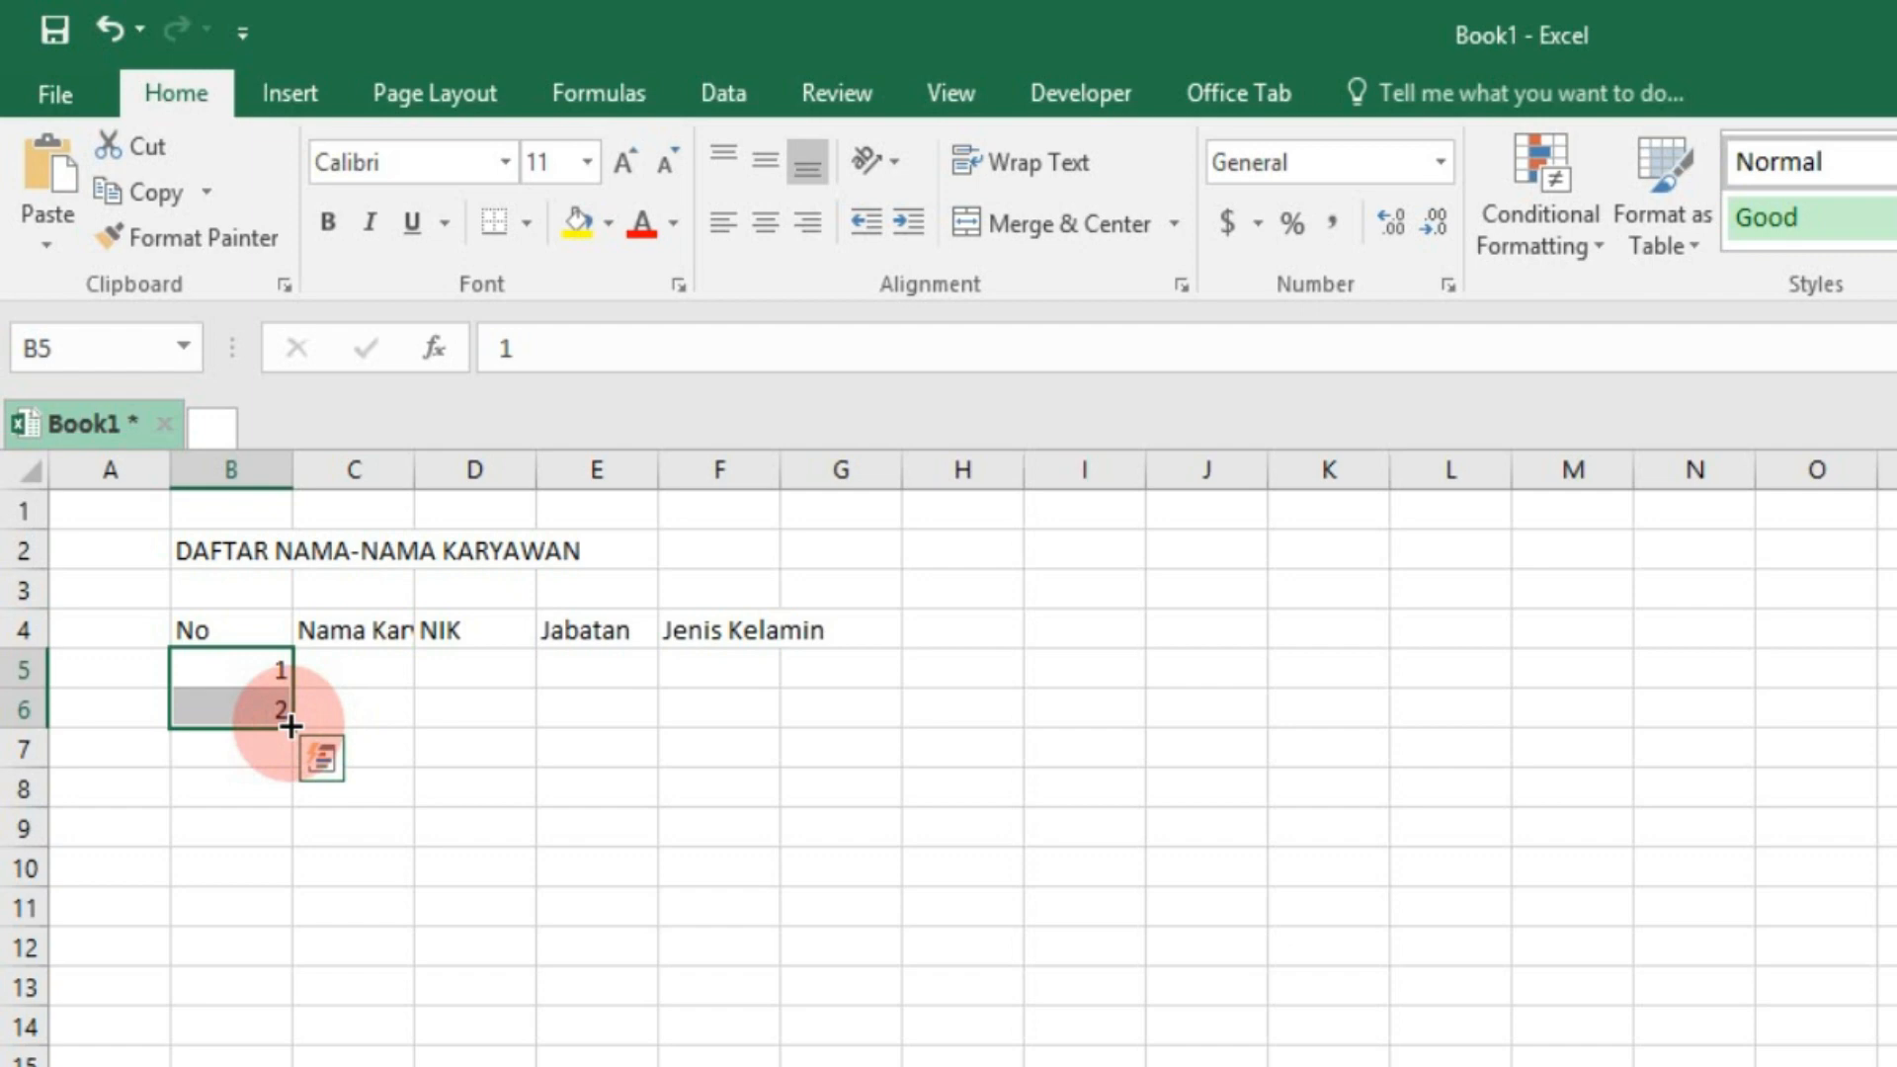
{"action": "left_click_drag", "start_coordinate": [291, 728], "coordinate": [279, 872]}
{"action": "left_click_drag", "start_coordinate": [212, 633], "coordinate": [263, 865]}
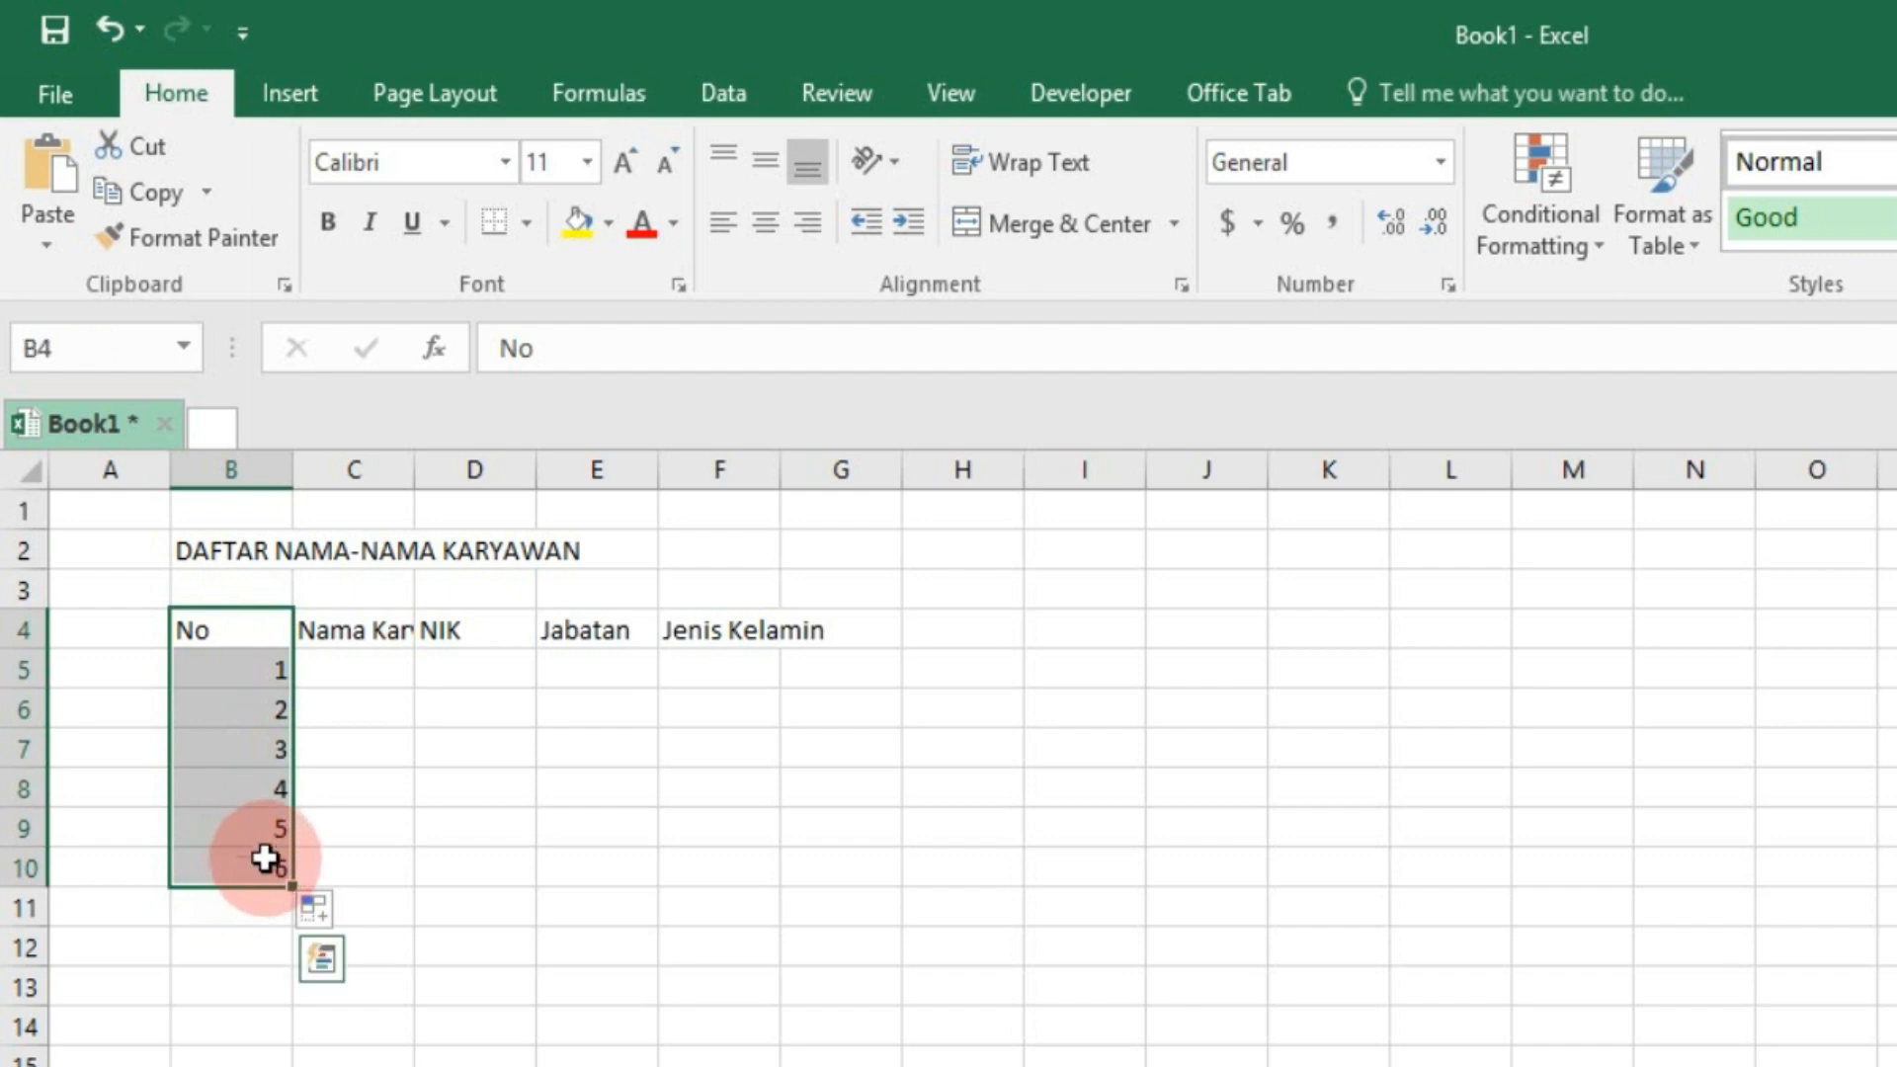
{"action": "left_click", "coordinate": [346, 671]}
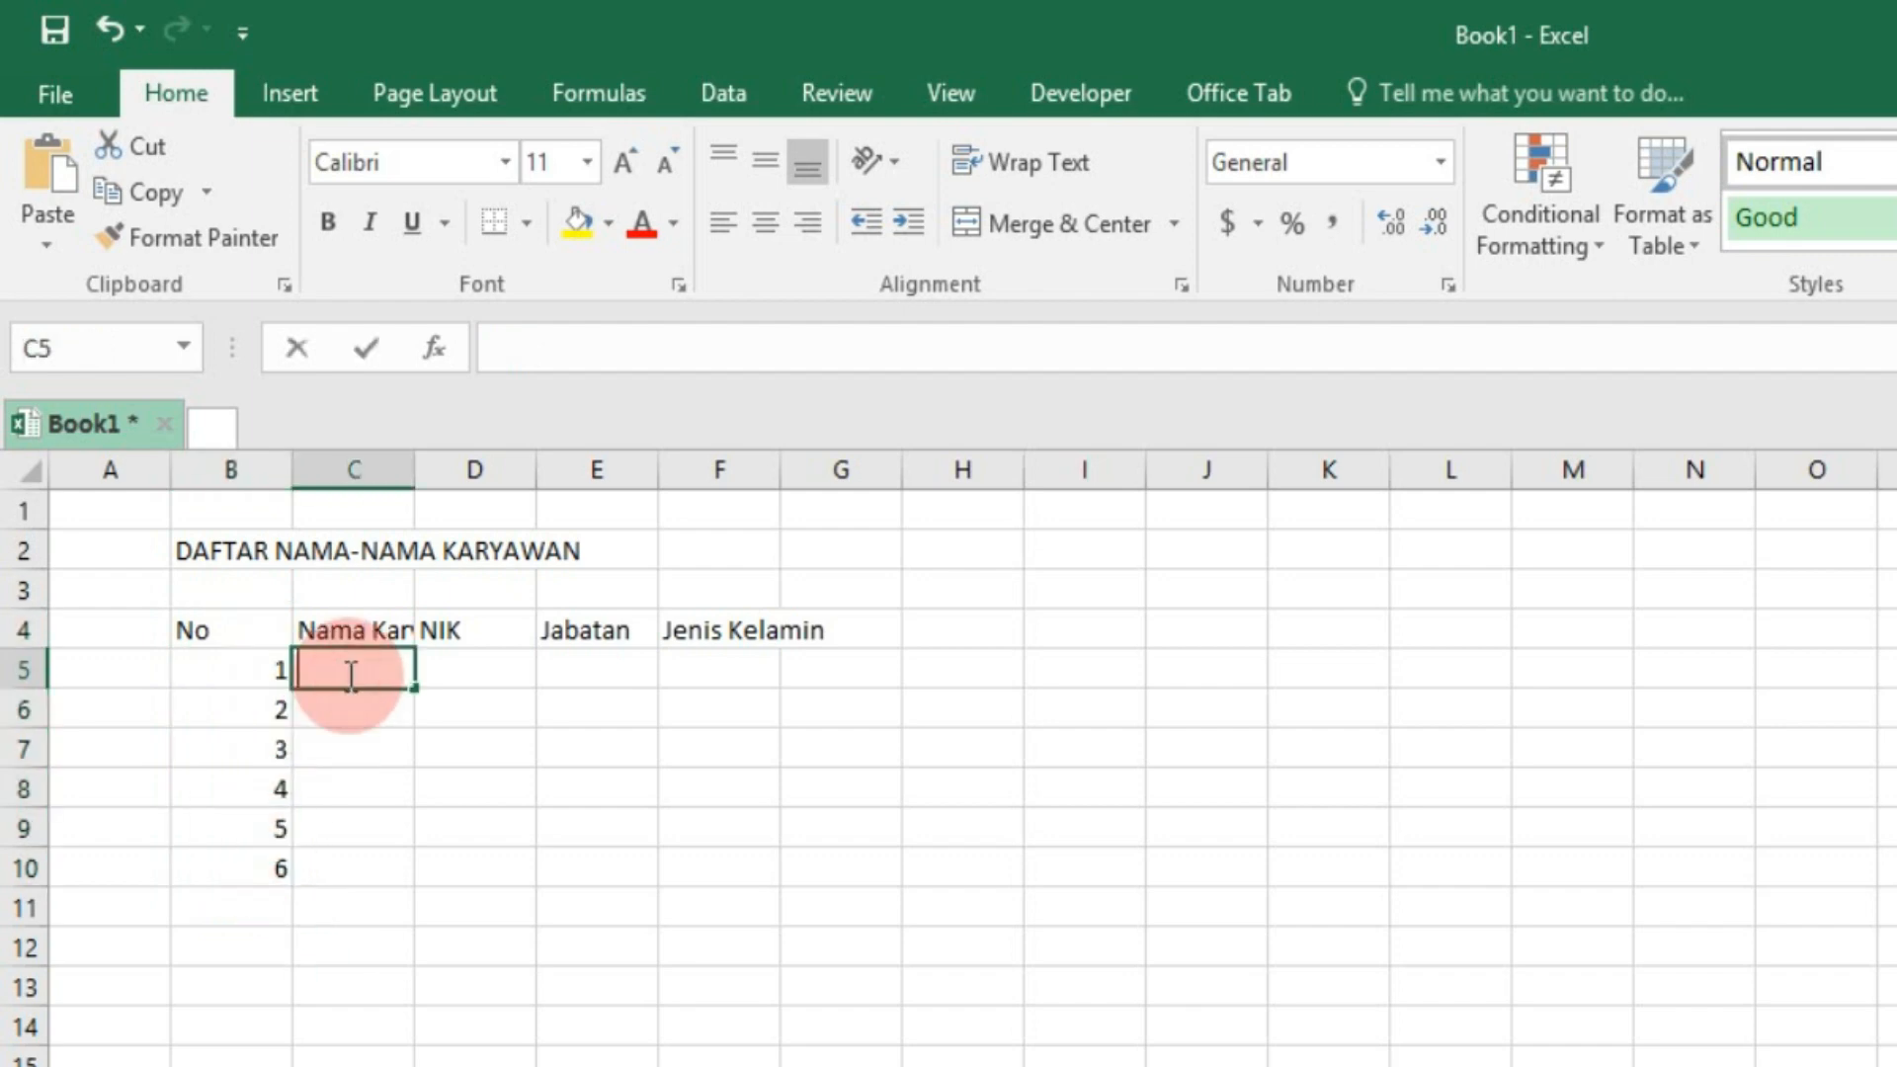
{"action": "key", "text": "Return"}
{"action": "left_click_drag", "start_coordinate": [355, 640], "coordinate": [372, 871]}
{"action": "left_click_drag", "start_coordinate": [490, 637], "coordinate": [508, 859]}
{"action": "left_click_drag", "start_coordinate": [603, 633], "coordinate": [593, 863]}
{"action": "left_click_drag", "start_coordinate": [697, 637], "coordinate": [720, 855]}
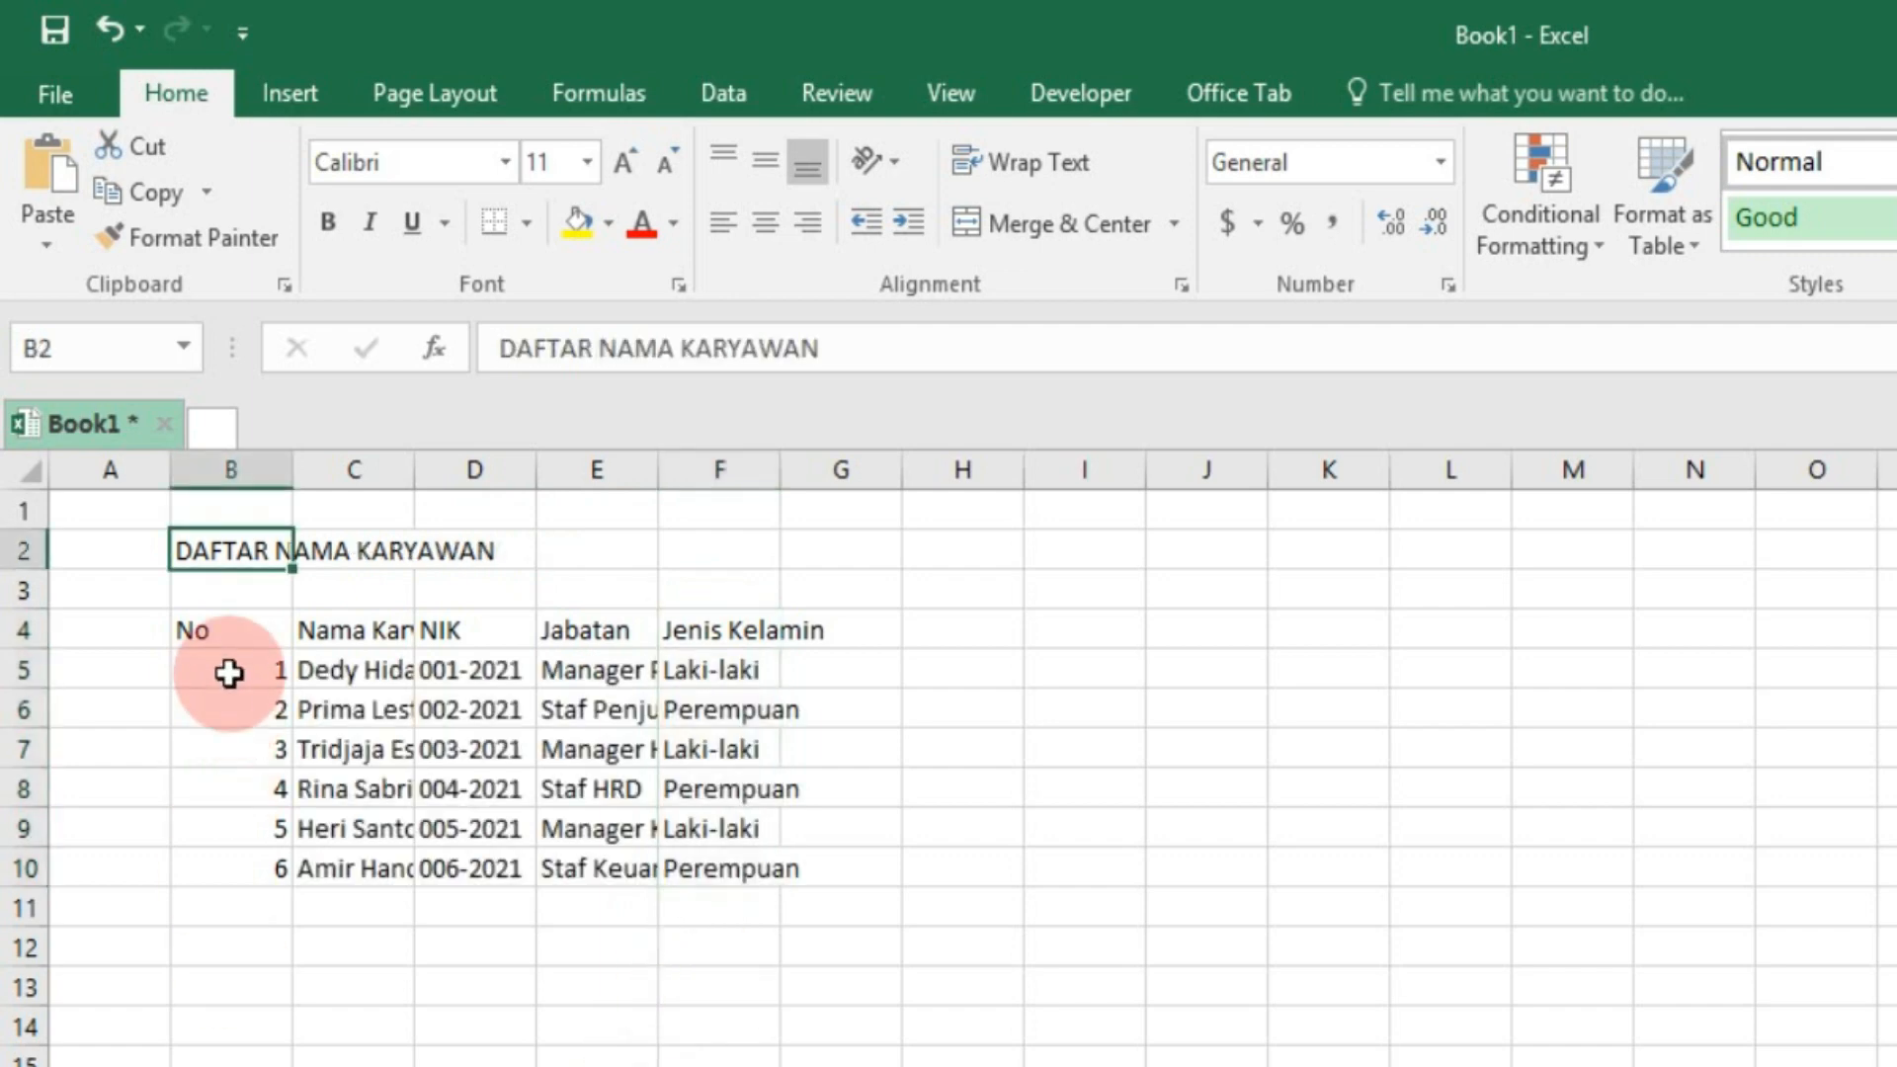
{"action": "left_click_drag", "start_coordinate": [241, 634], "coordinate": [766, 869]}
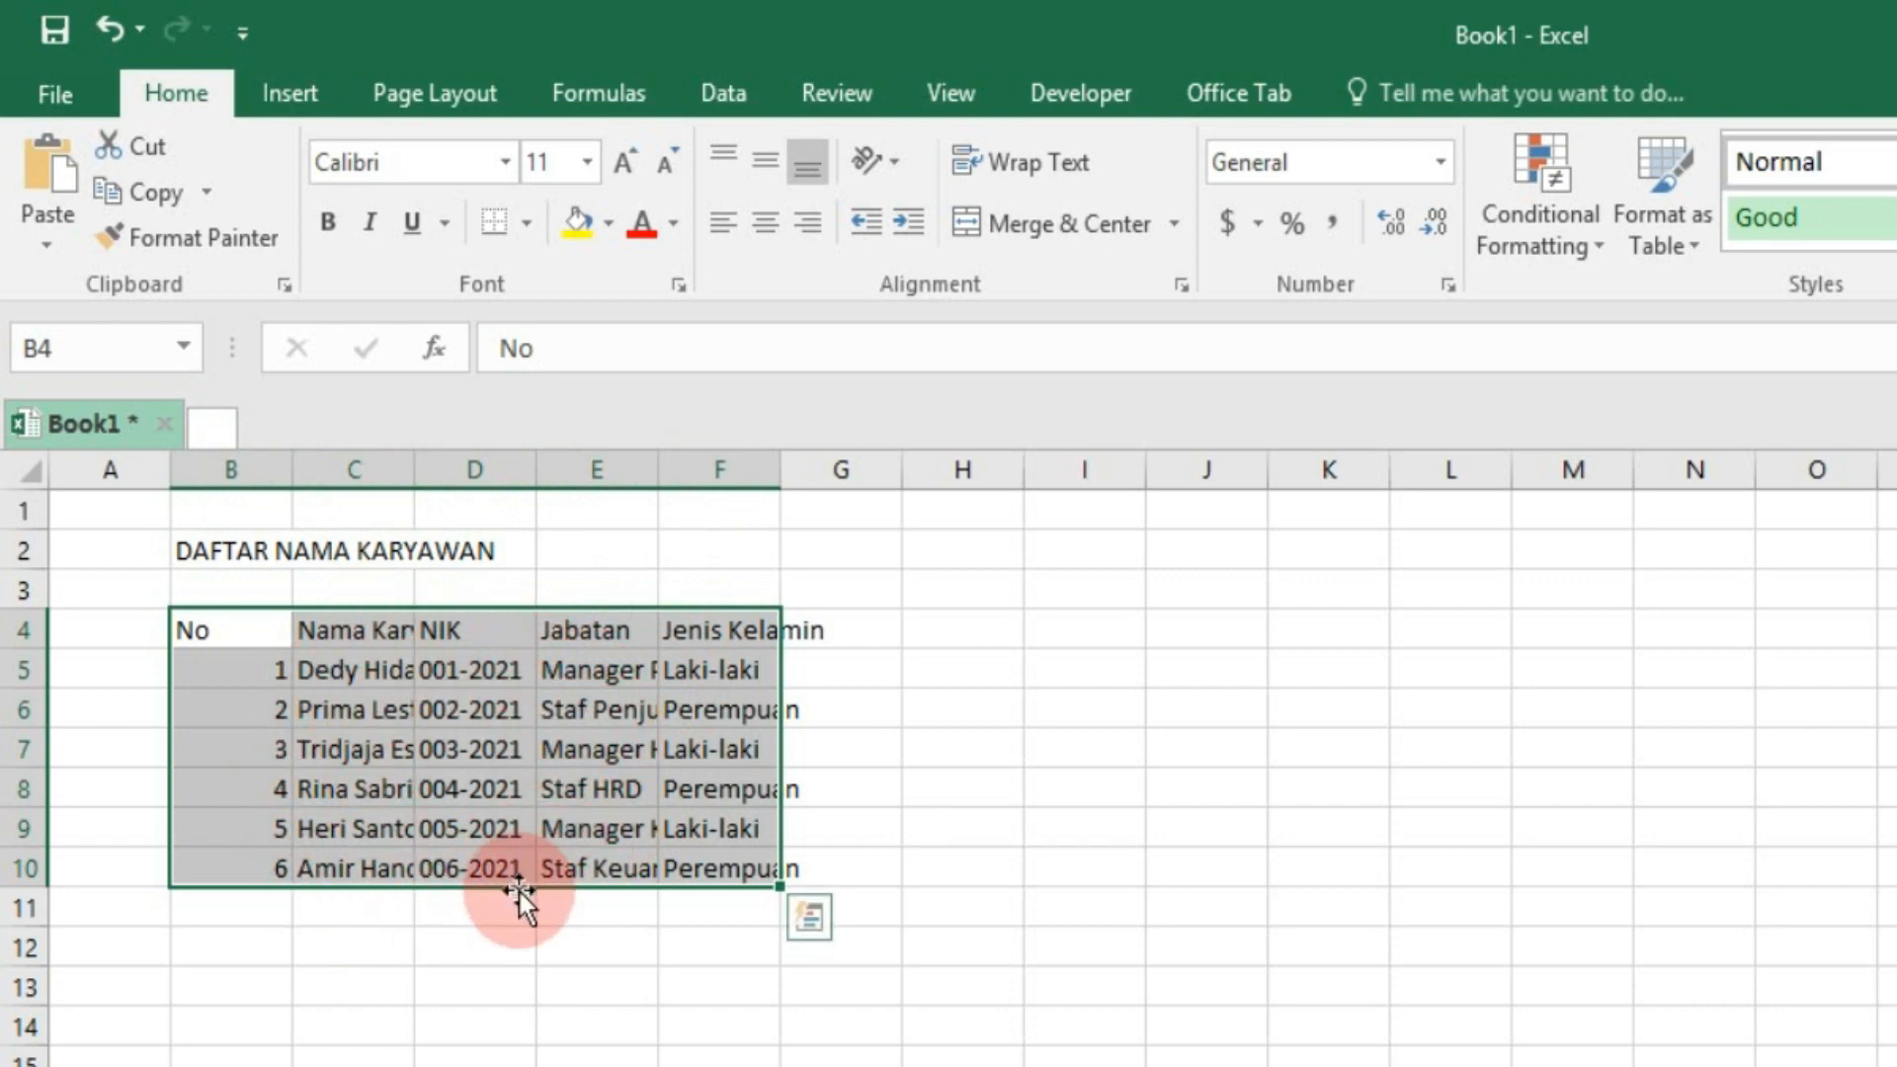
{"action": "left_click", "coordinate": [464, 952]}
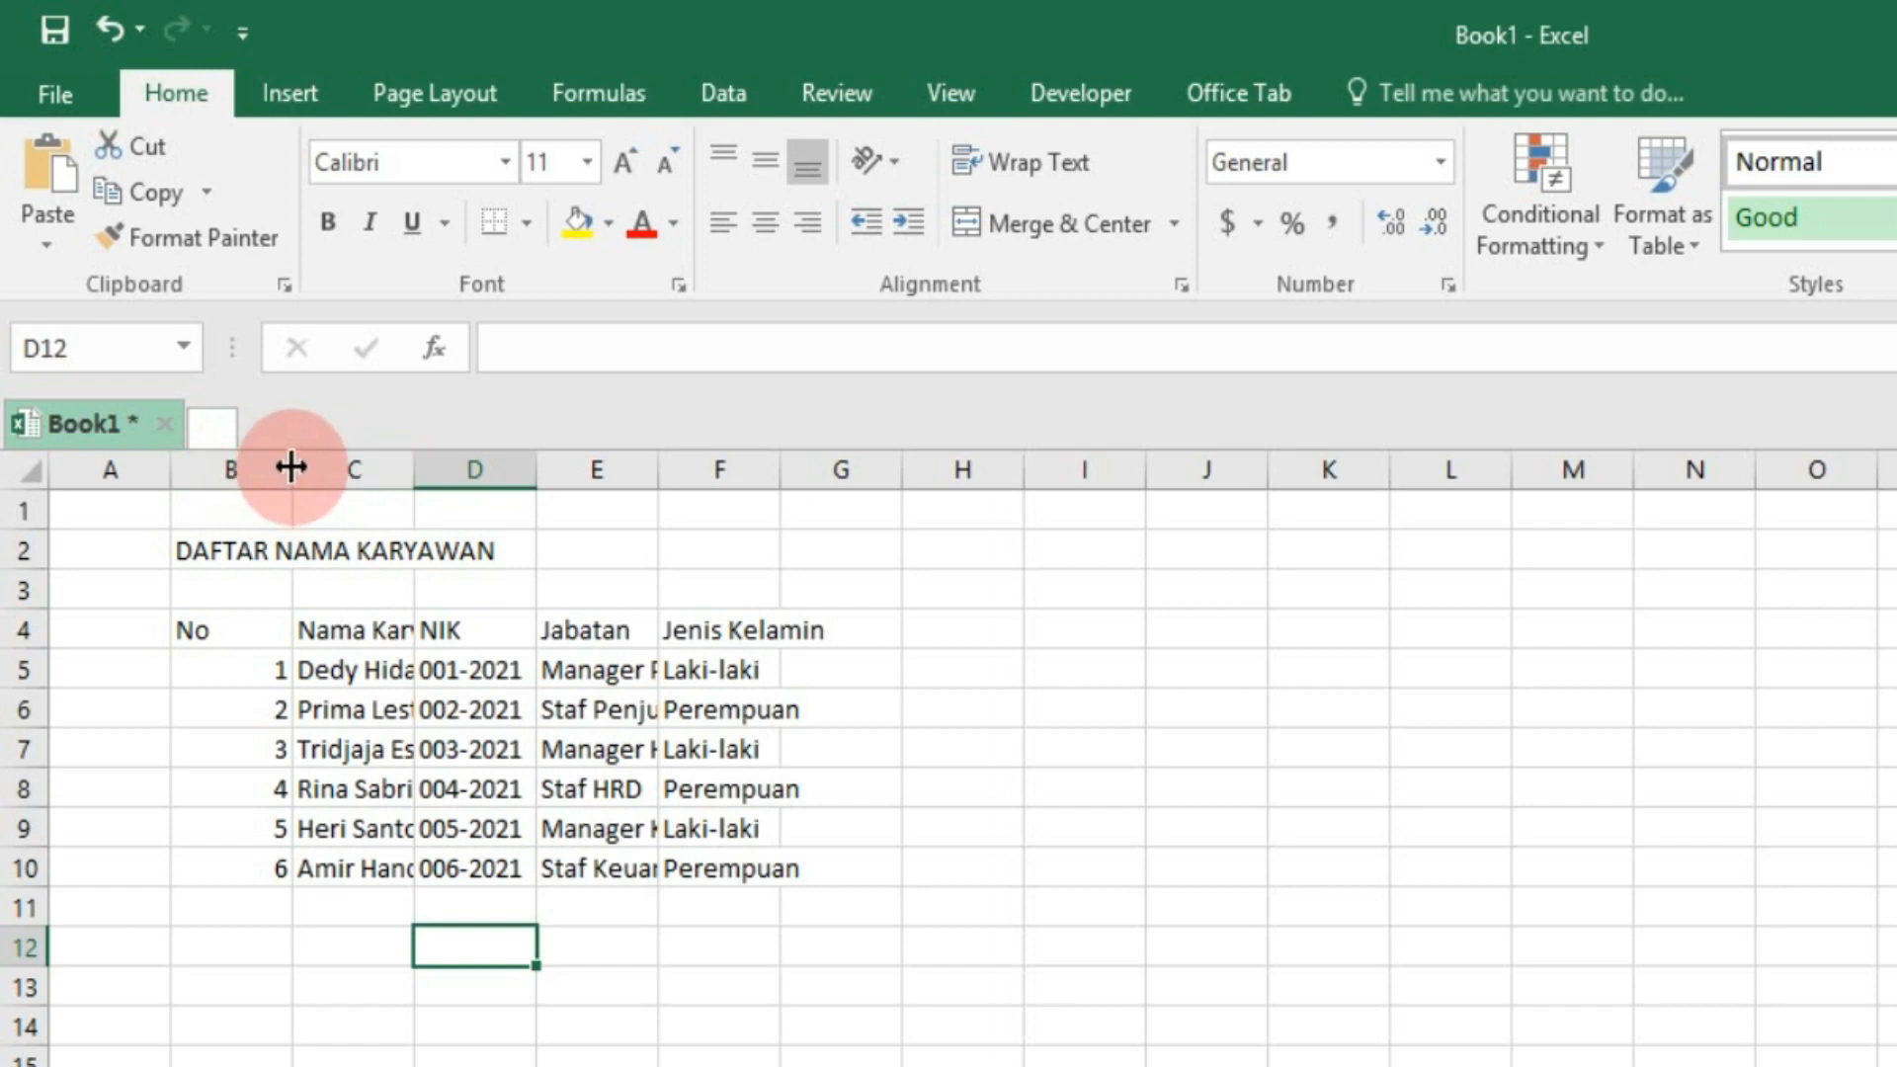
- Narrow column B and widen columns C, D, E and F so the table's contents fit
{"action": "left_click_drag", "start_coordinate": [291, 466], "coordinate": [253, 473]}
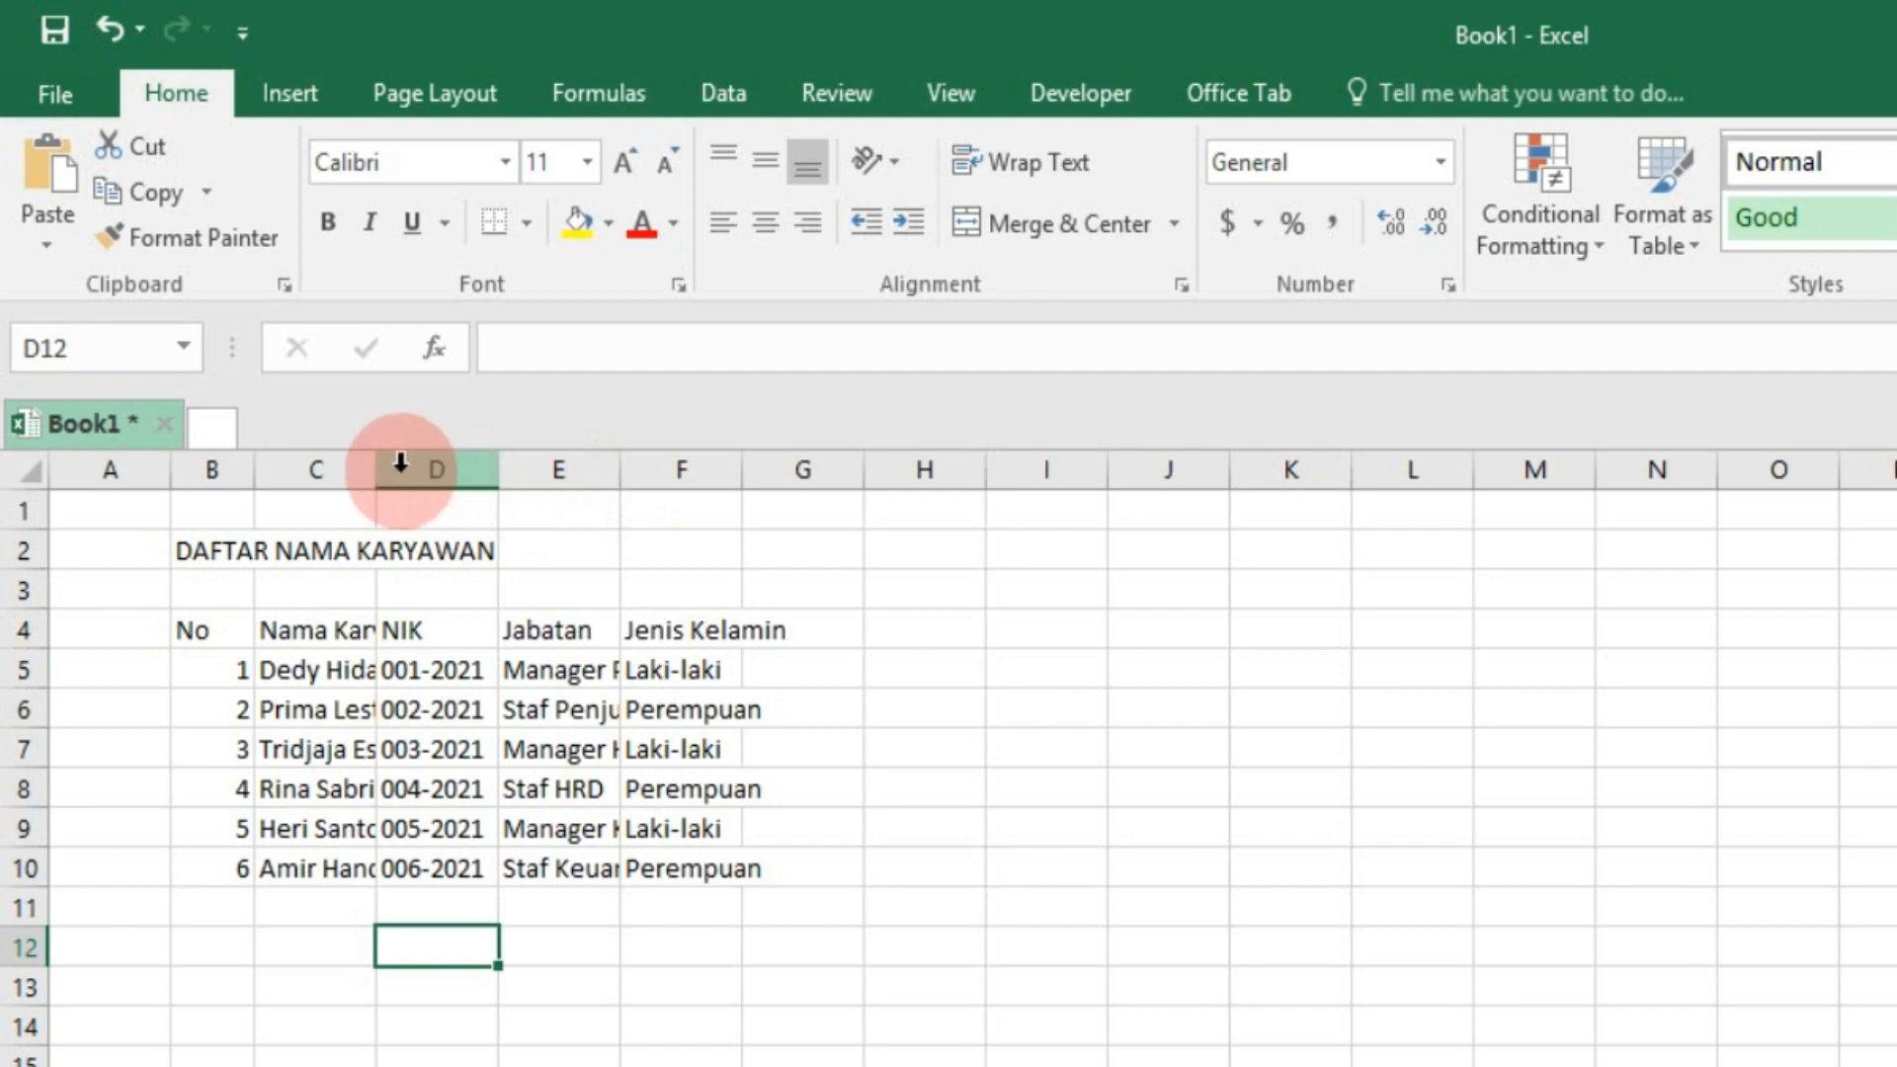
{"action": "left_click_drag", "start_coordinate": [374, 468], "coordinate": [499, 508]}
{"action": "left_click_drag", "start_coordinate": [617, 475], "coordinate": [670, 478]}
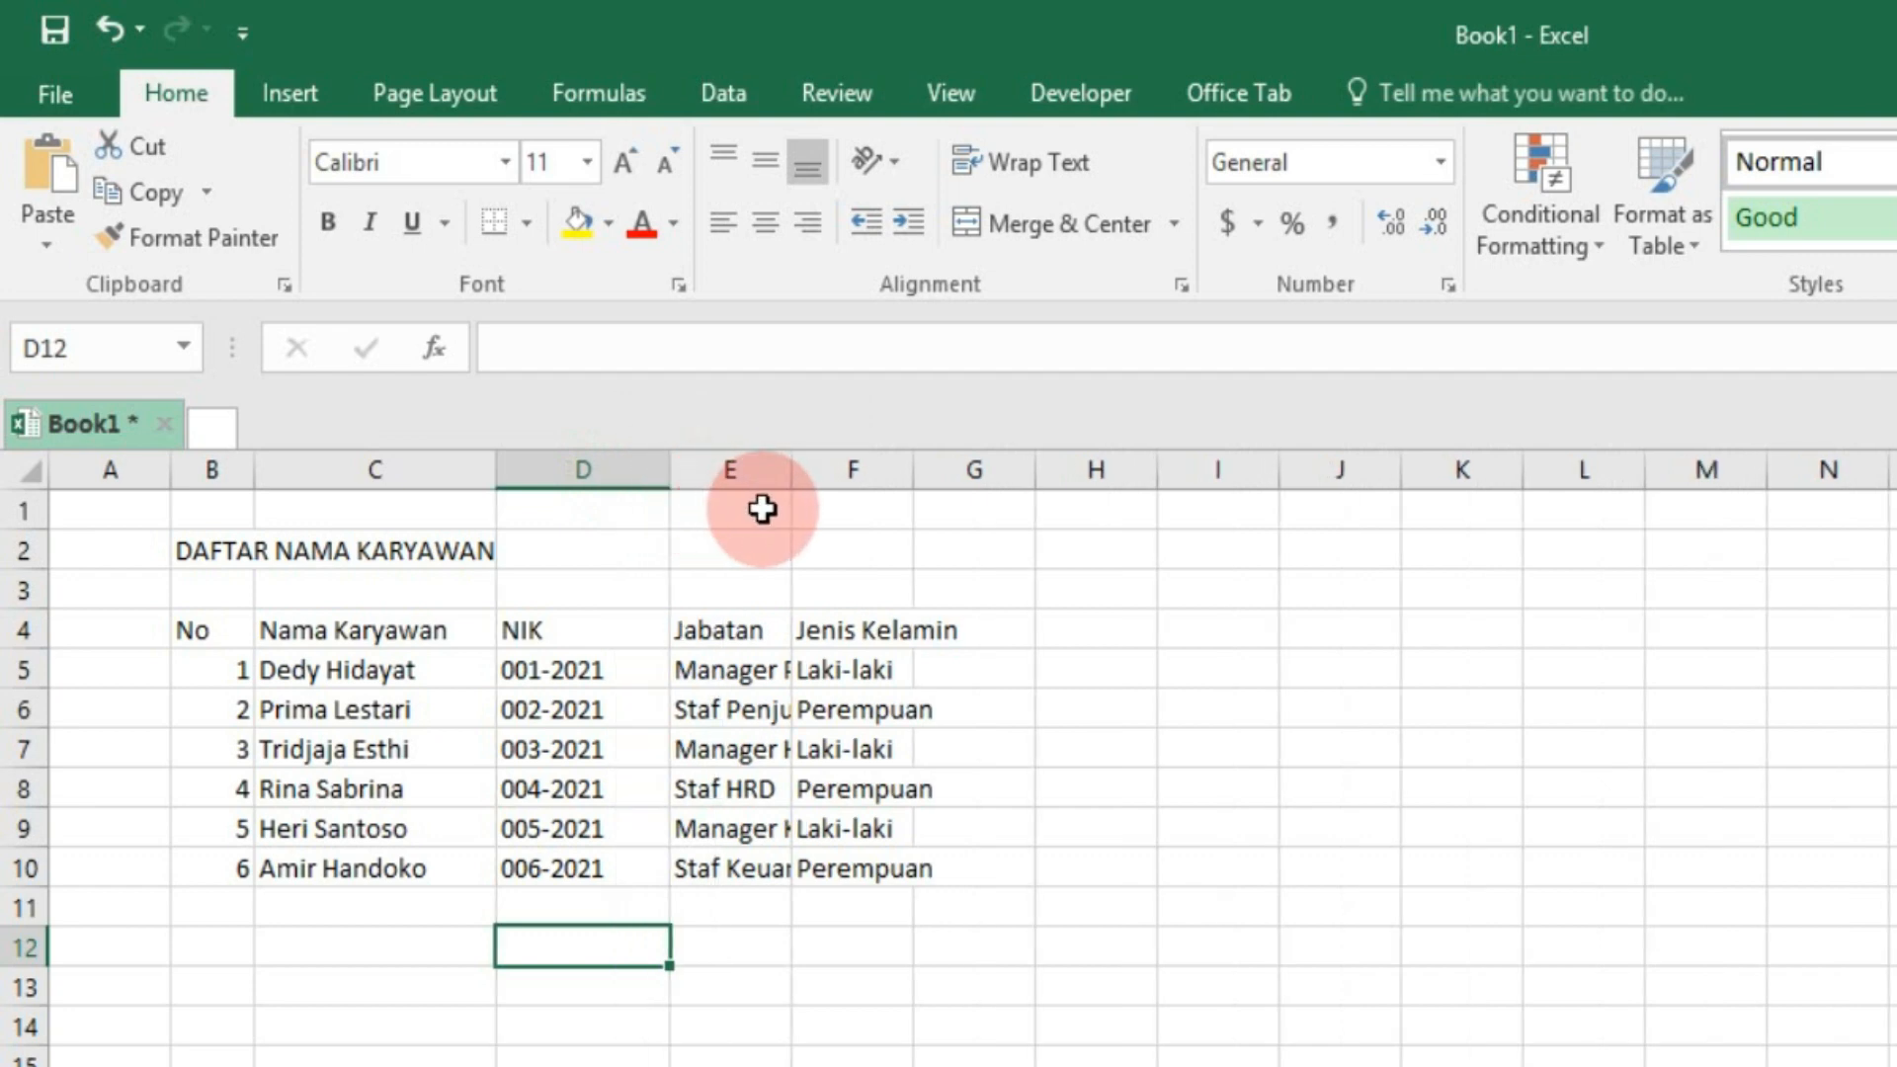
{"action": "left_click_drag", "start_coordinate": [792, 478], "coordinate": [946, 493]}
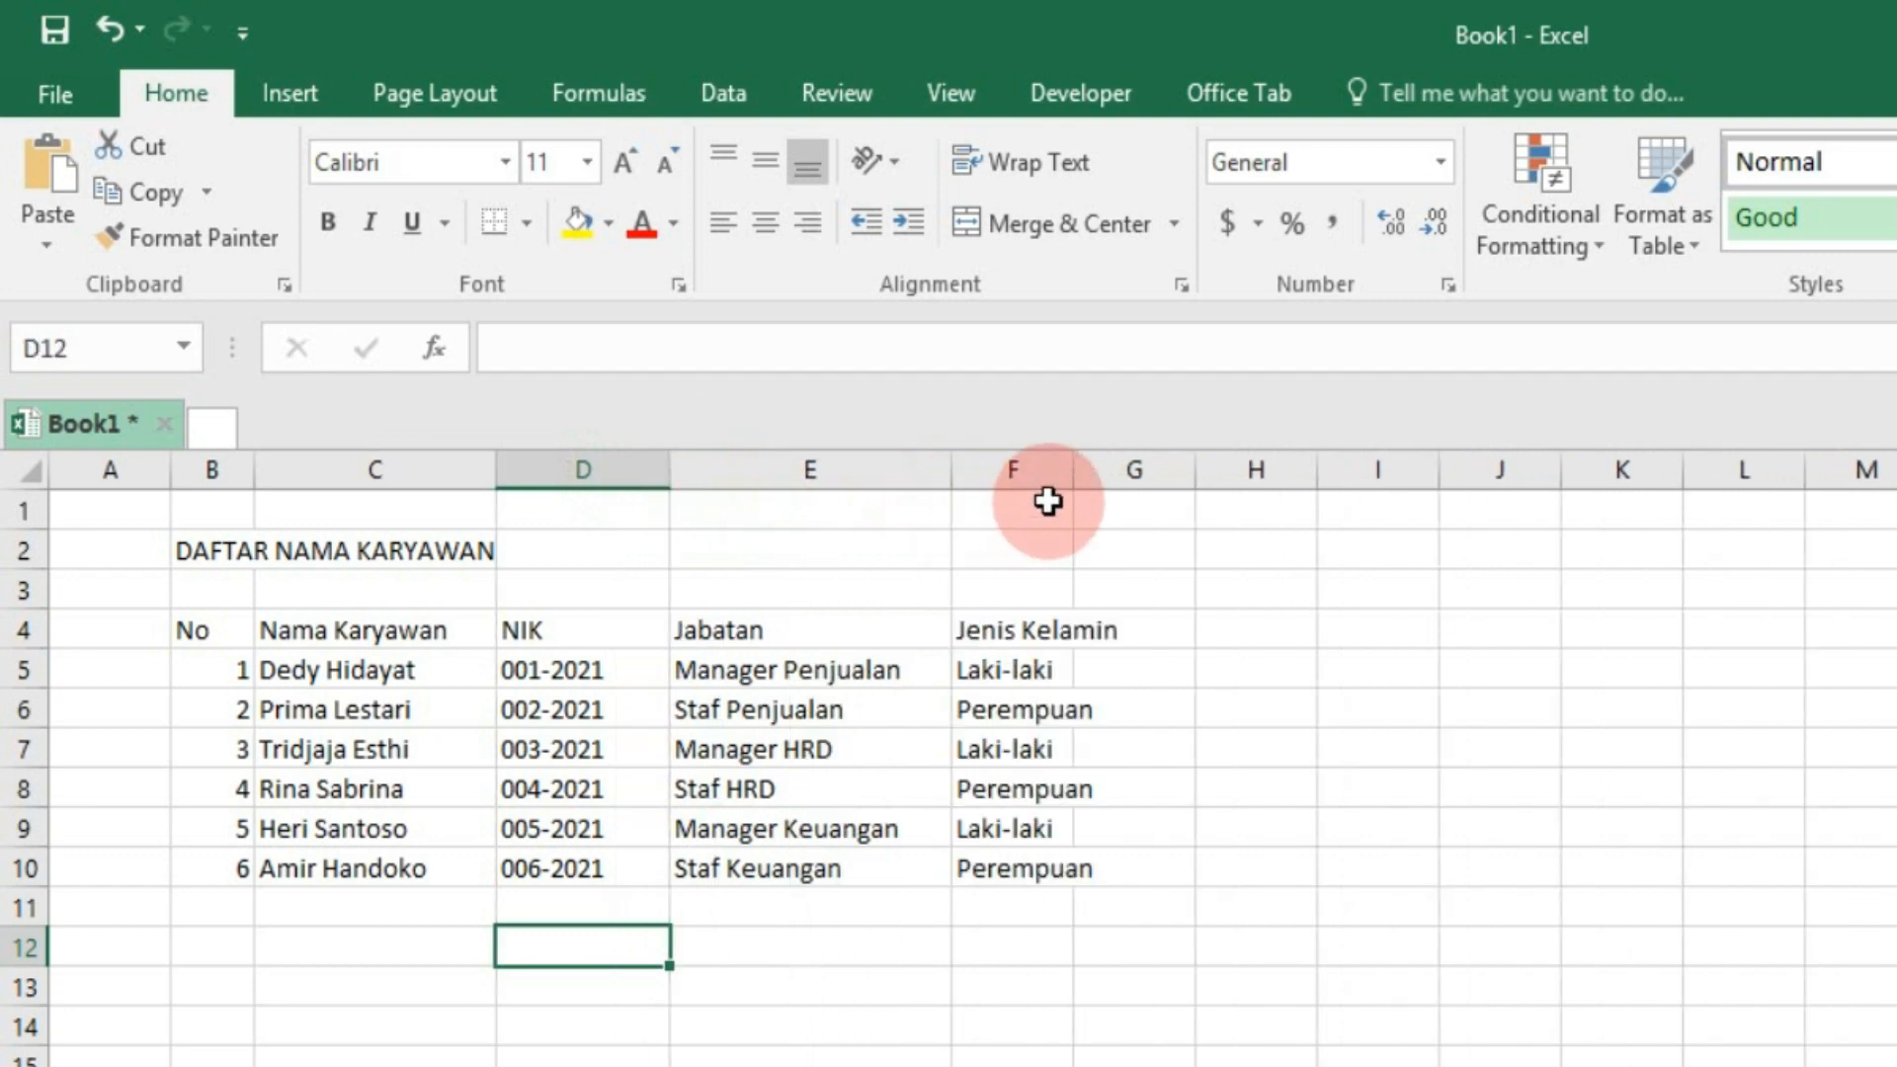
{"action": "left_click_drag", "start_coordinate": [1064, 478], "coordinate": [1158, 491]}
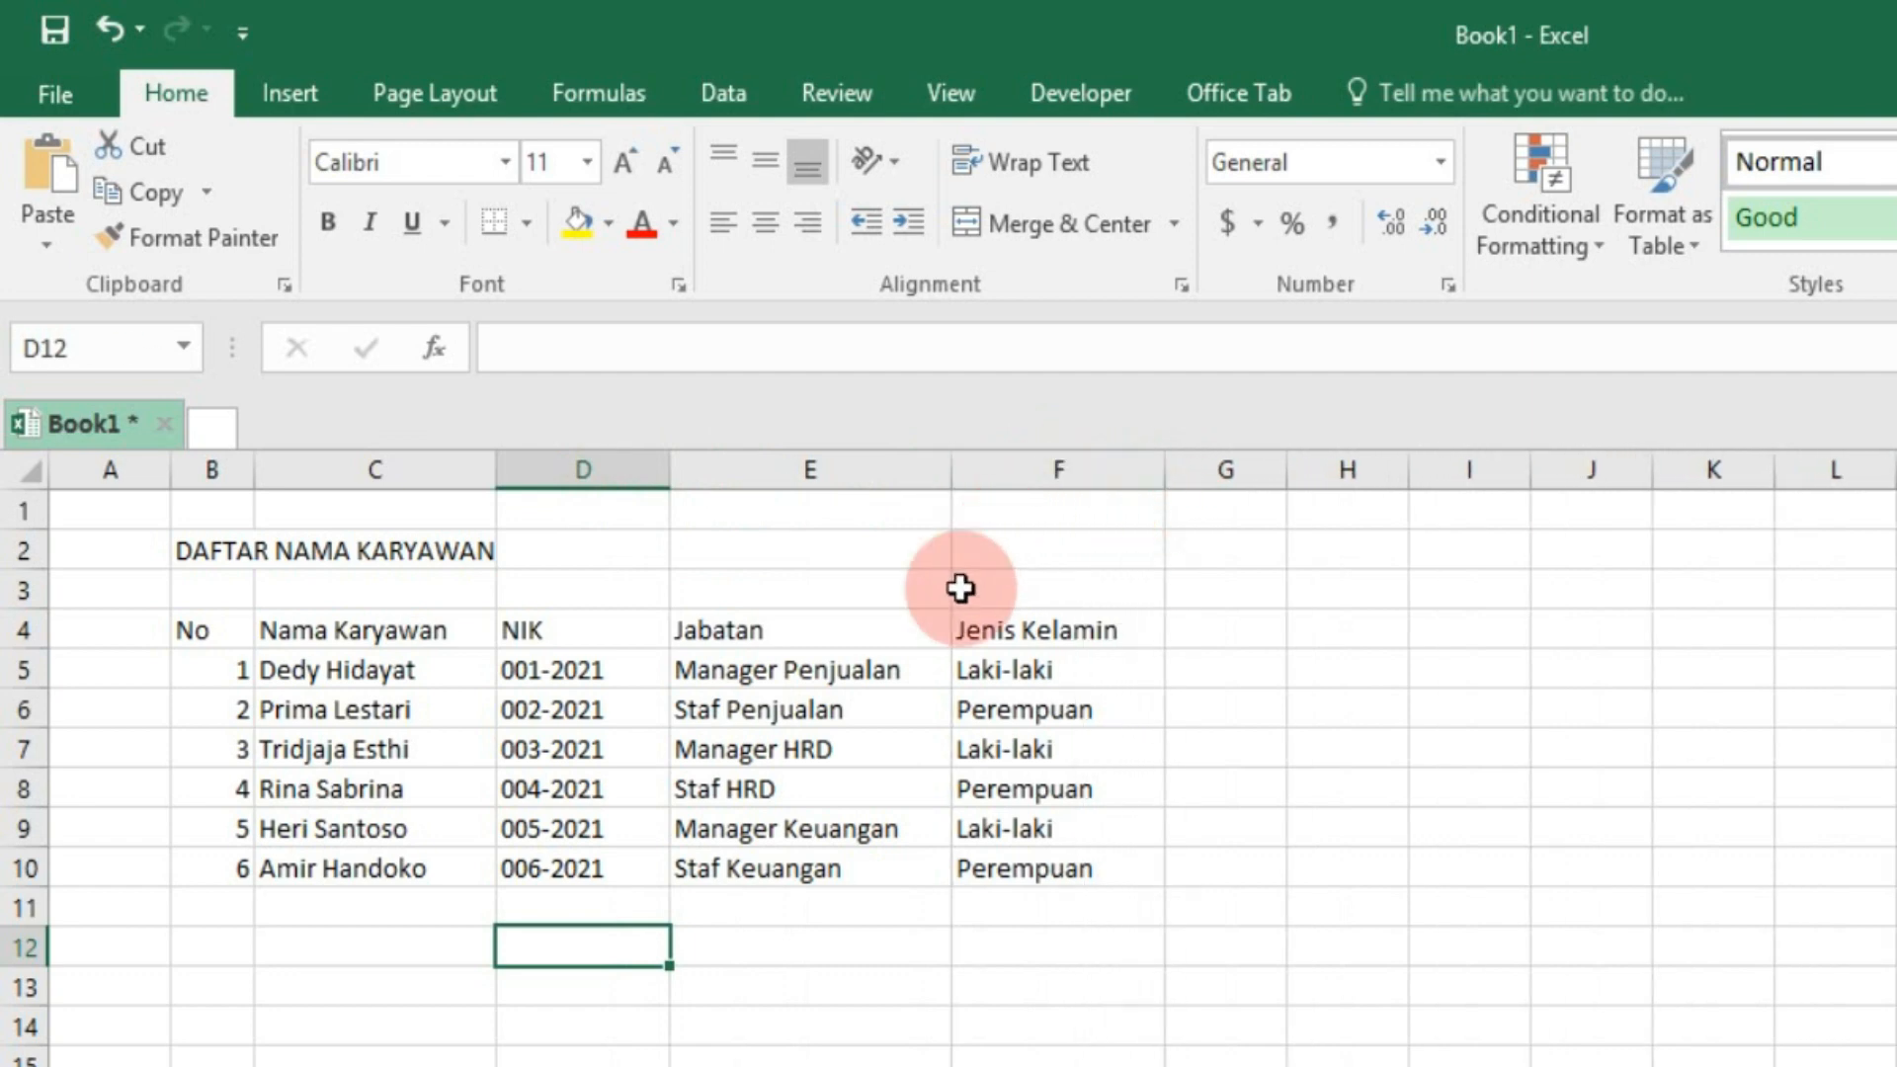
{"action": "left_click", "coordinate": [309, 636]}
{"action": "left_click_drag", "start_coordinate": [309, 635], "coordinate": [1006, 866]}
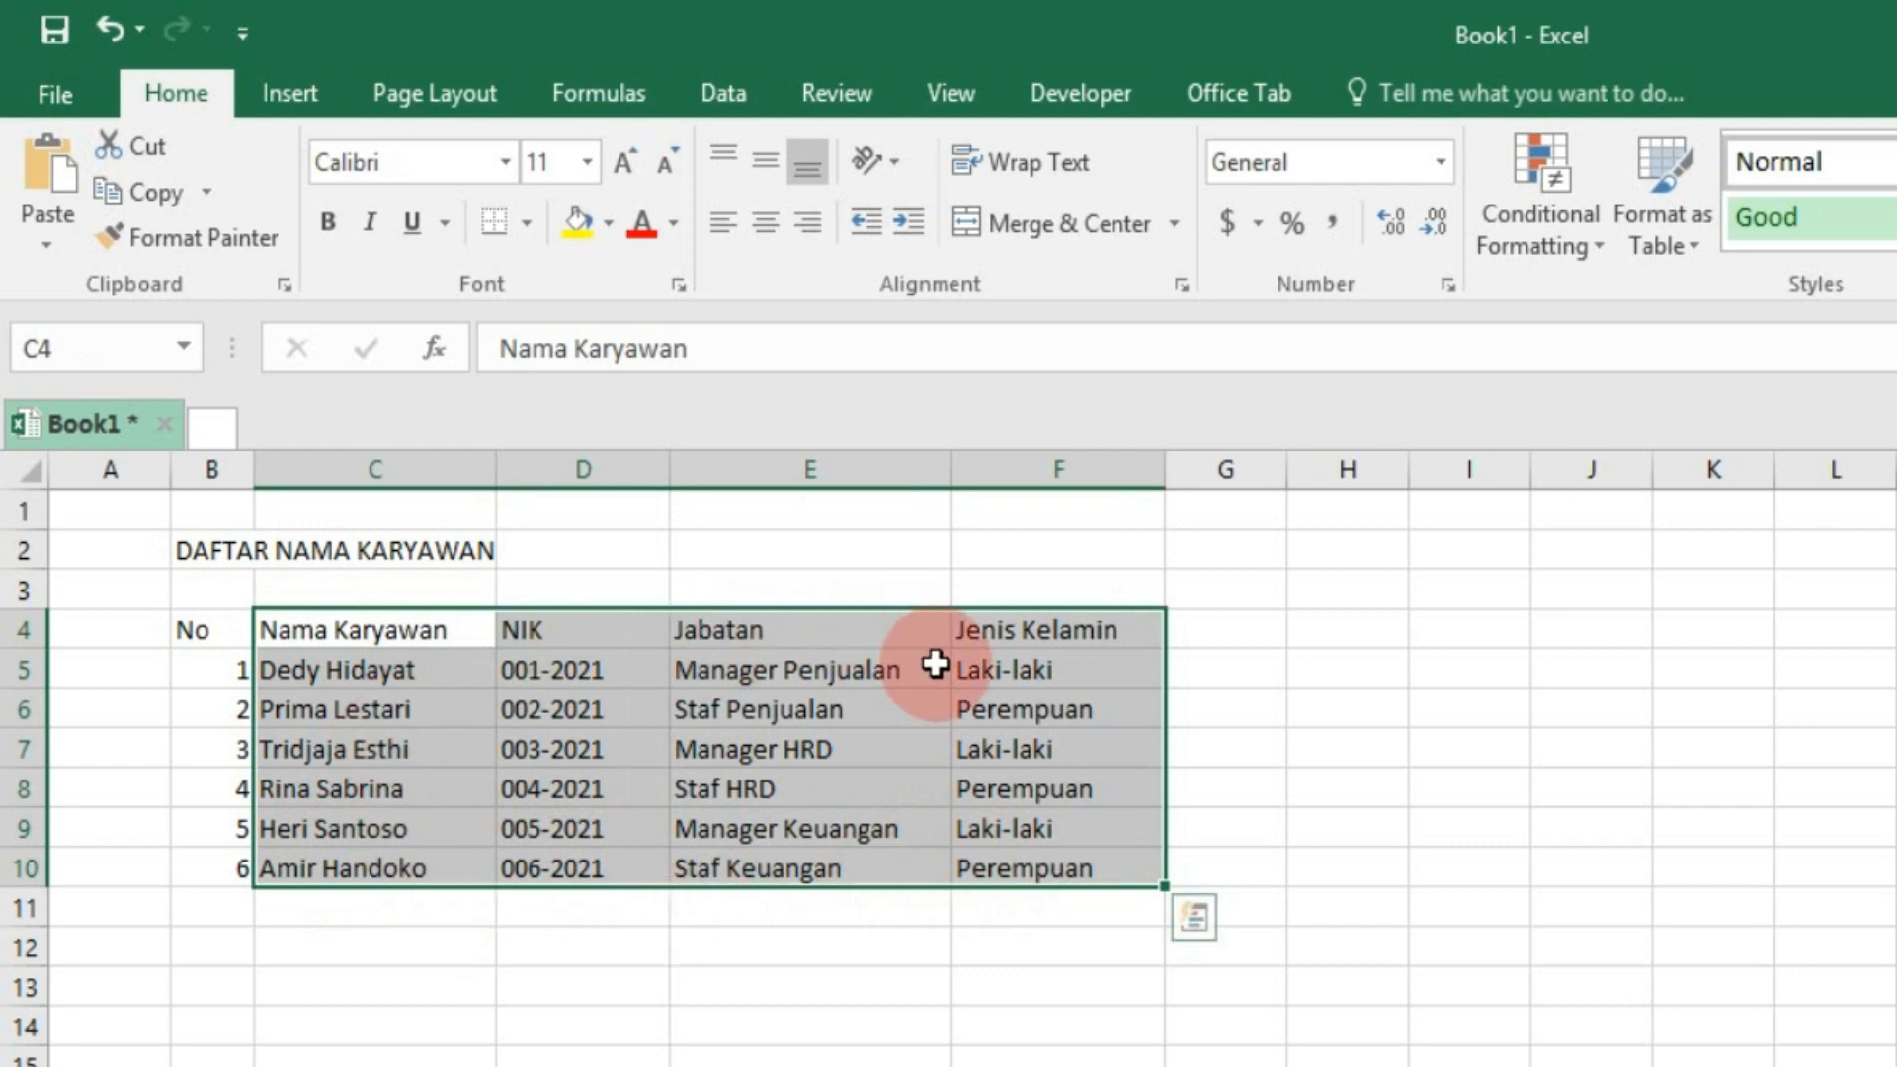
{"action": "left_click", "coordinate": [400, 942]}
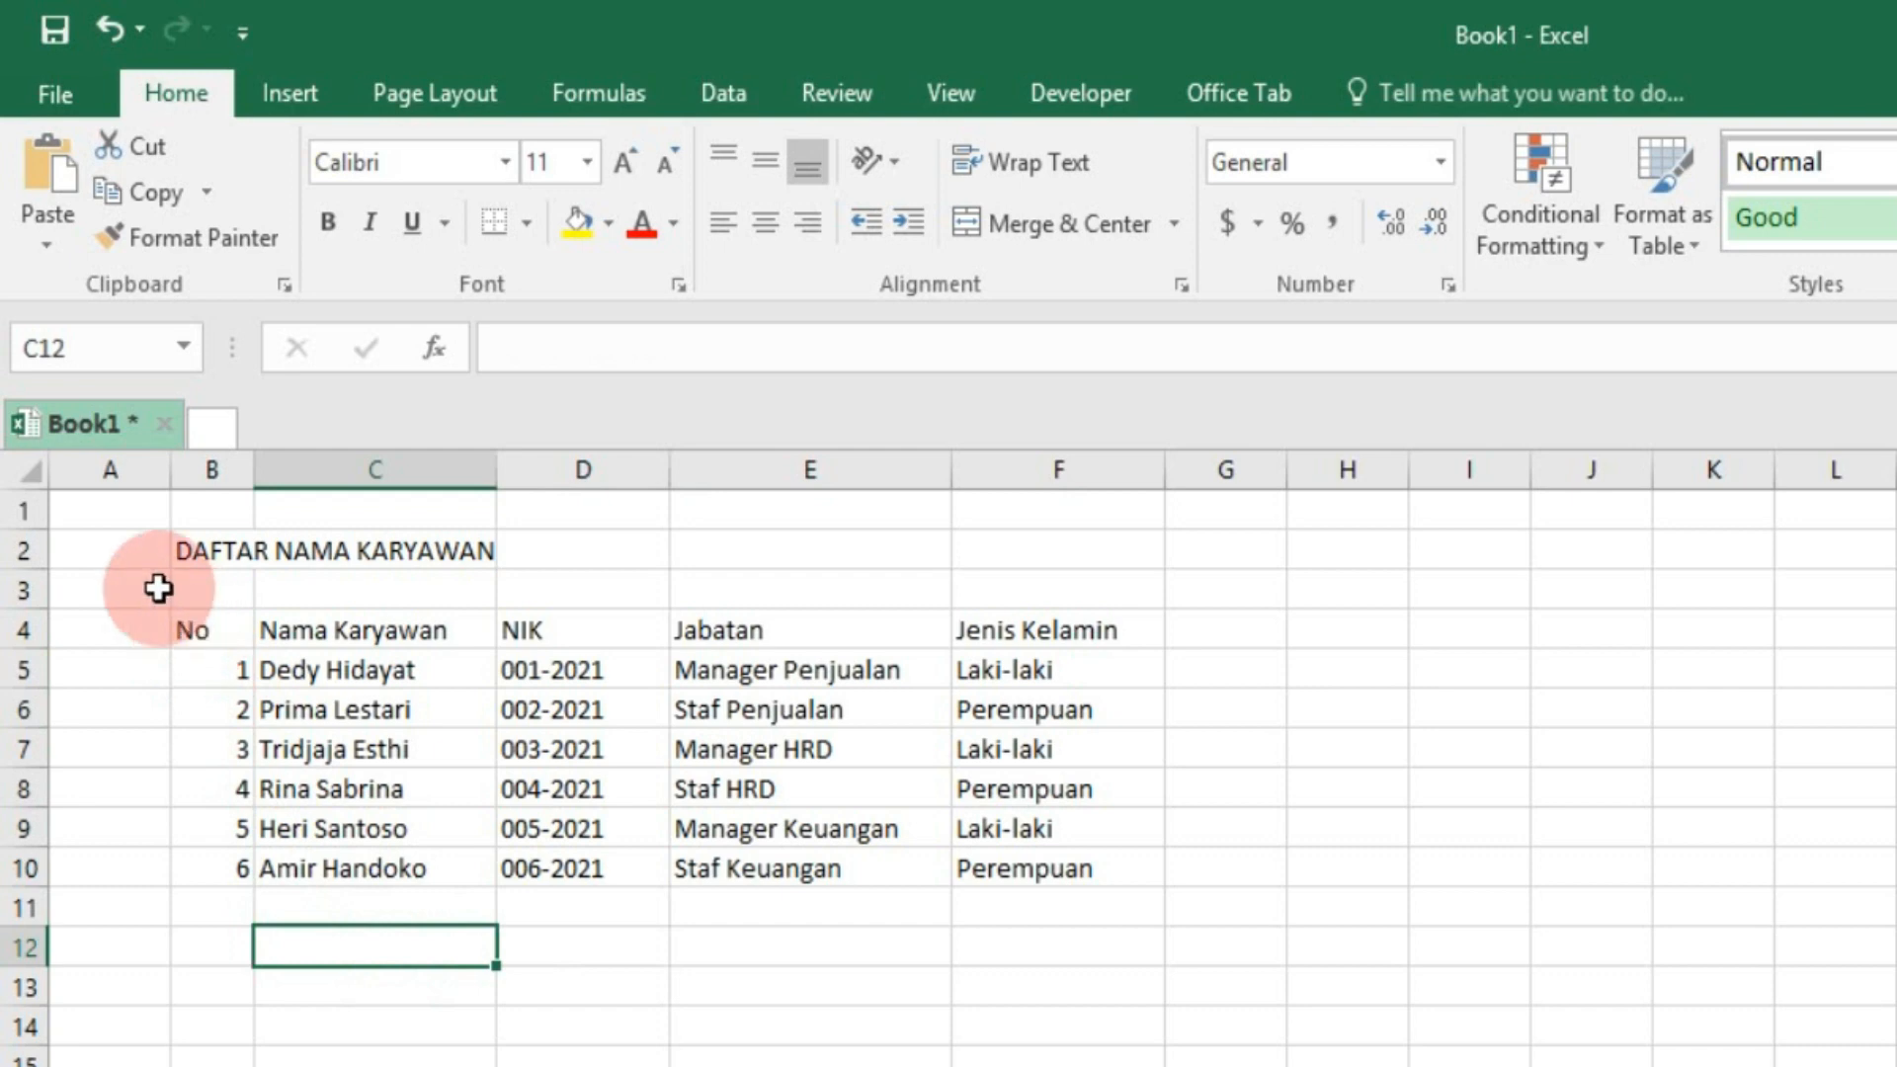
- Make the title "DAFTAR NAMA KARYAWAN" in cell B2 bold
{"action": "left_click", "coordinate": [222, 549]}
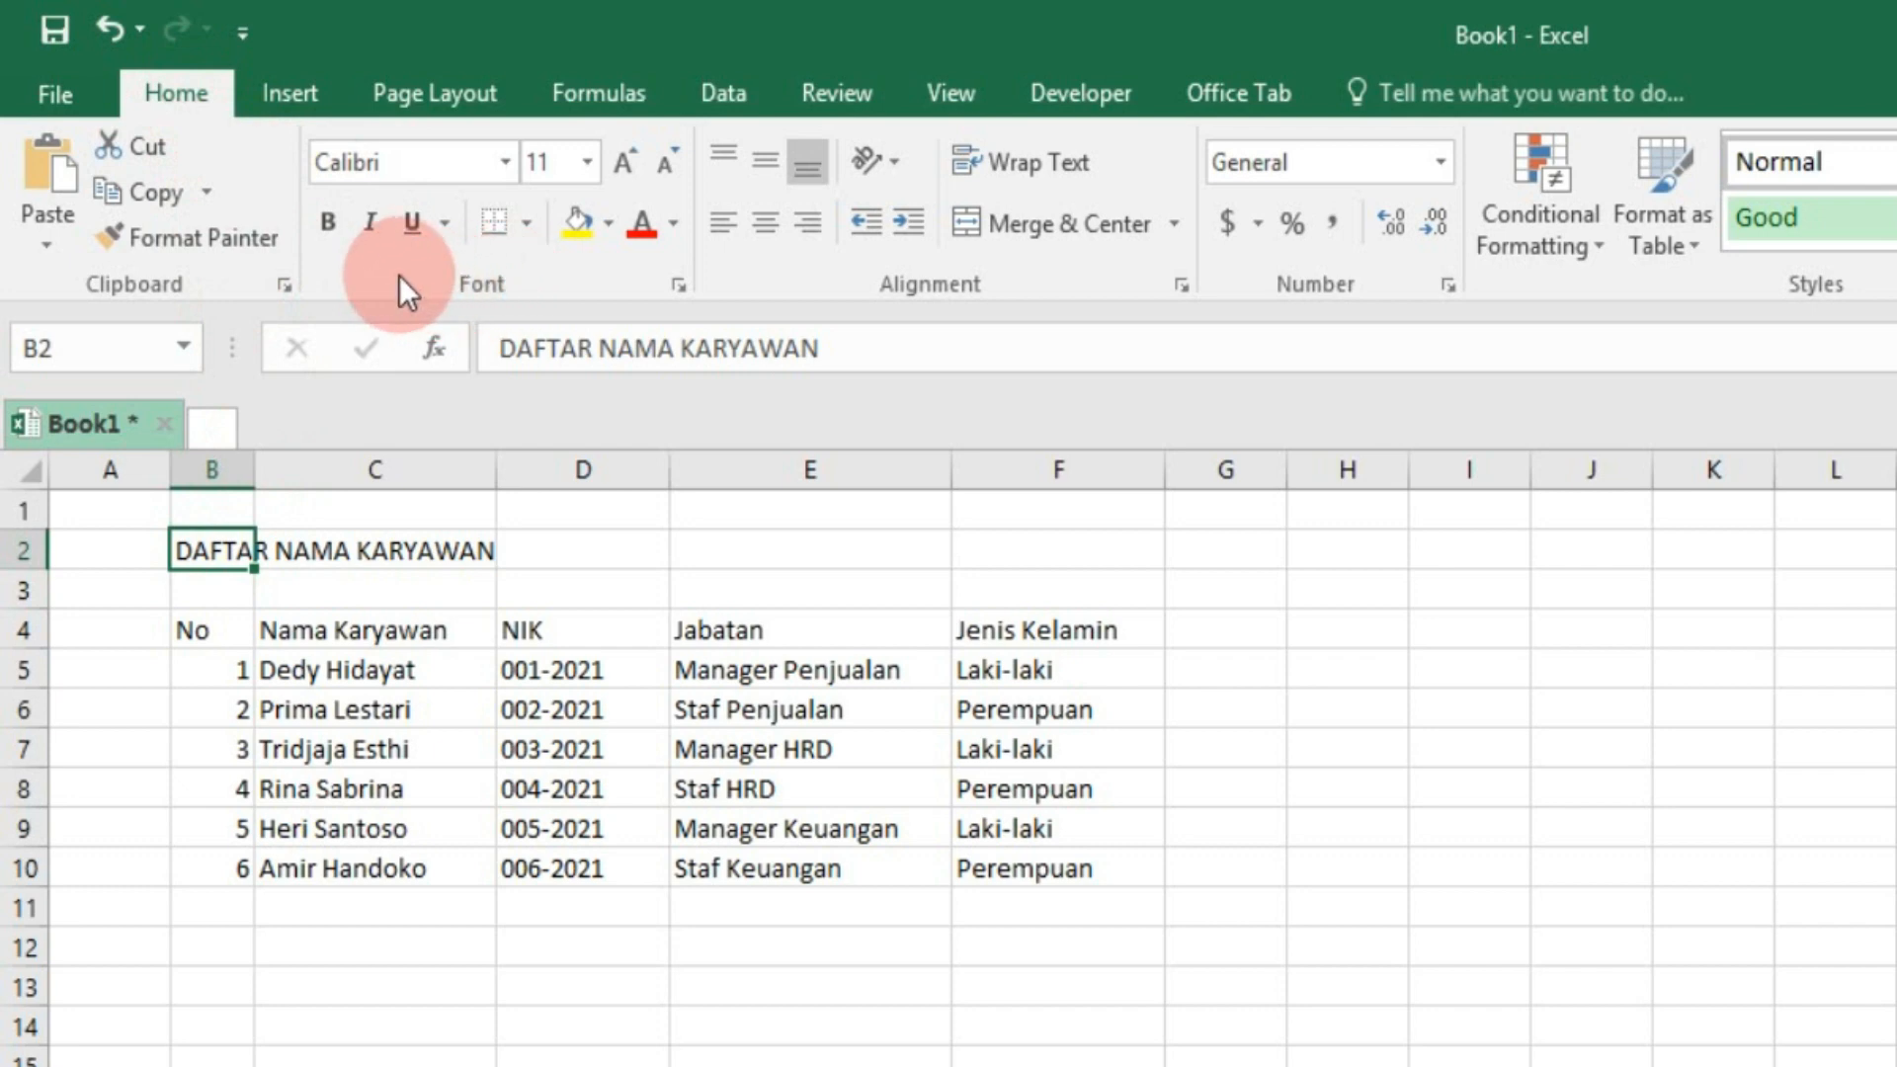
{"action": "left_click", "coordinate": [330, 228]}
{"action": "left_click_drag", "start_coordinate": [221, 551], "coordinate": [543, 553]}
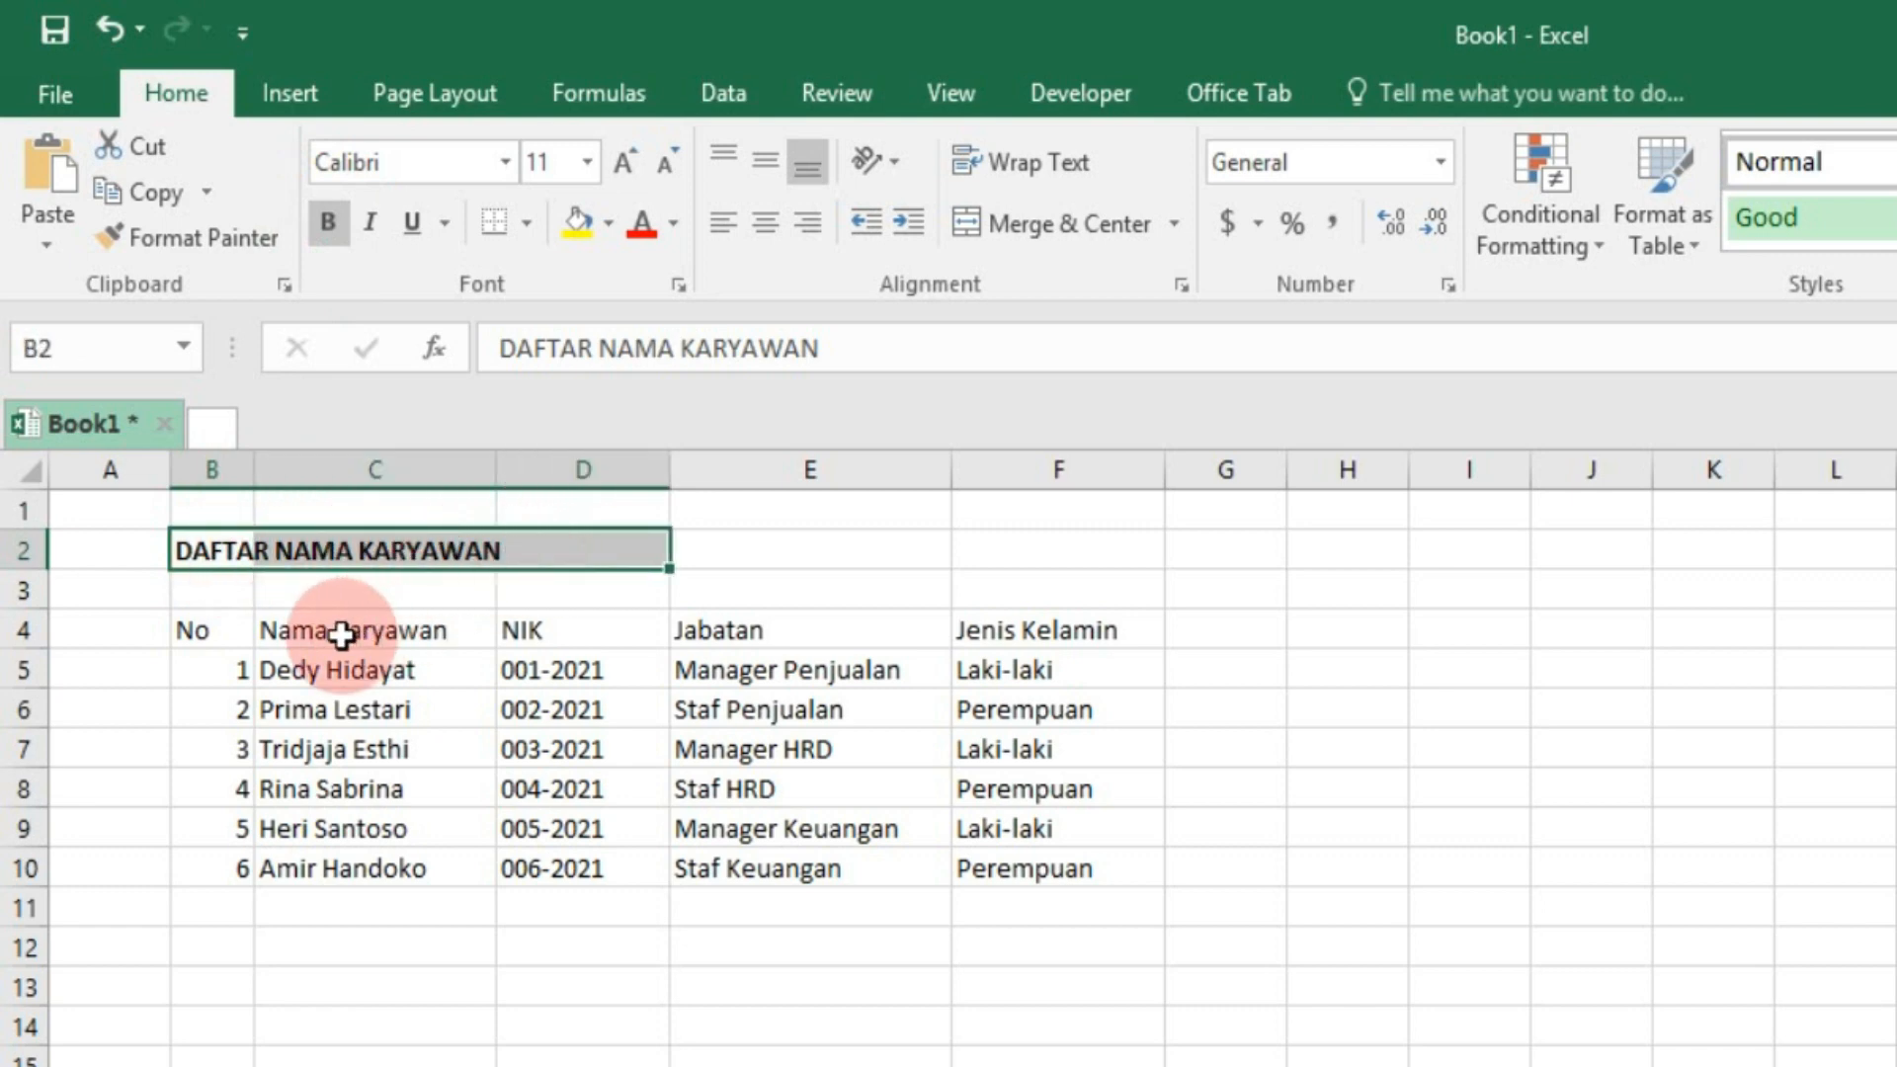
- Make the table's heading row B4:F4 bold
{"action": "left_click", "coordinate": [212, 629]}
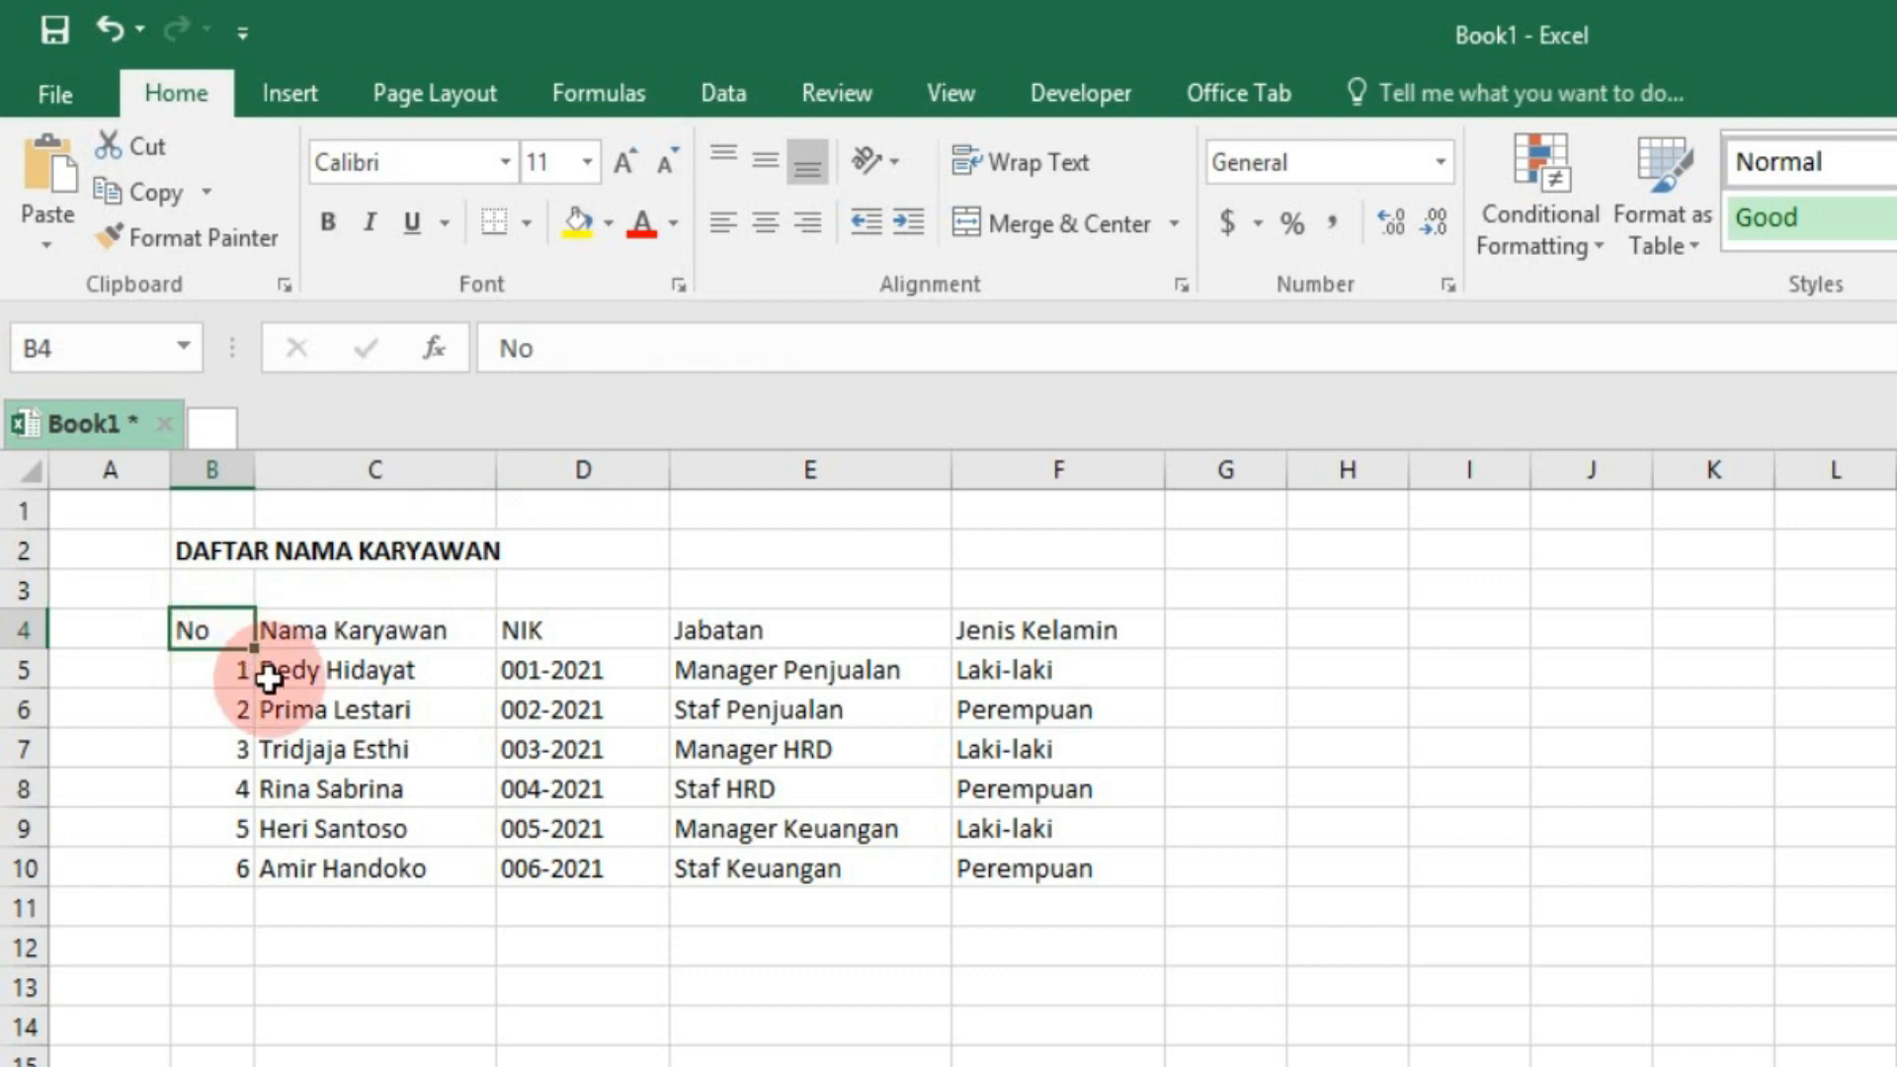
{"action": "left_click_drag", "start_coordinate": [215, 626], "coordinate": [969, 626]}
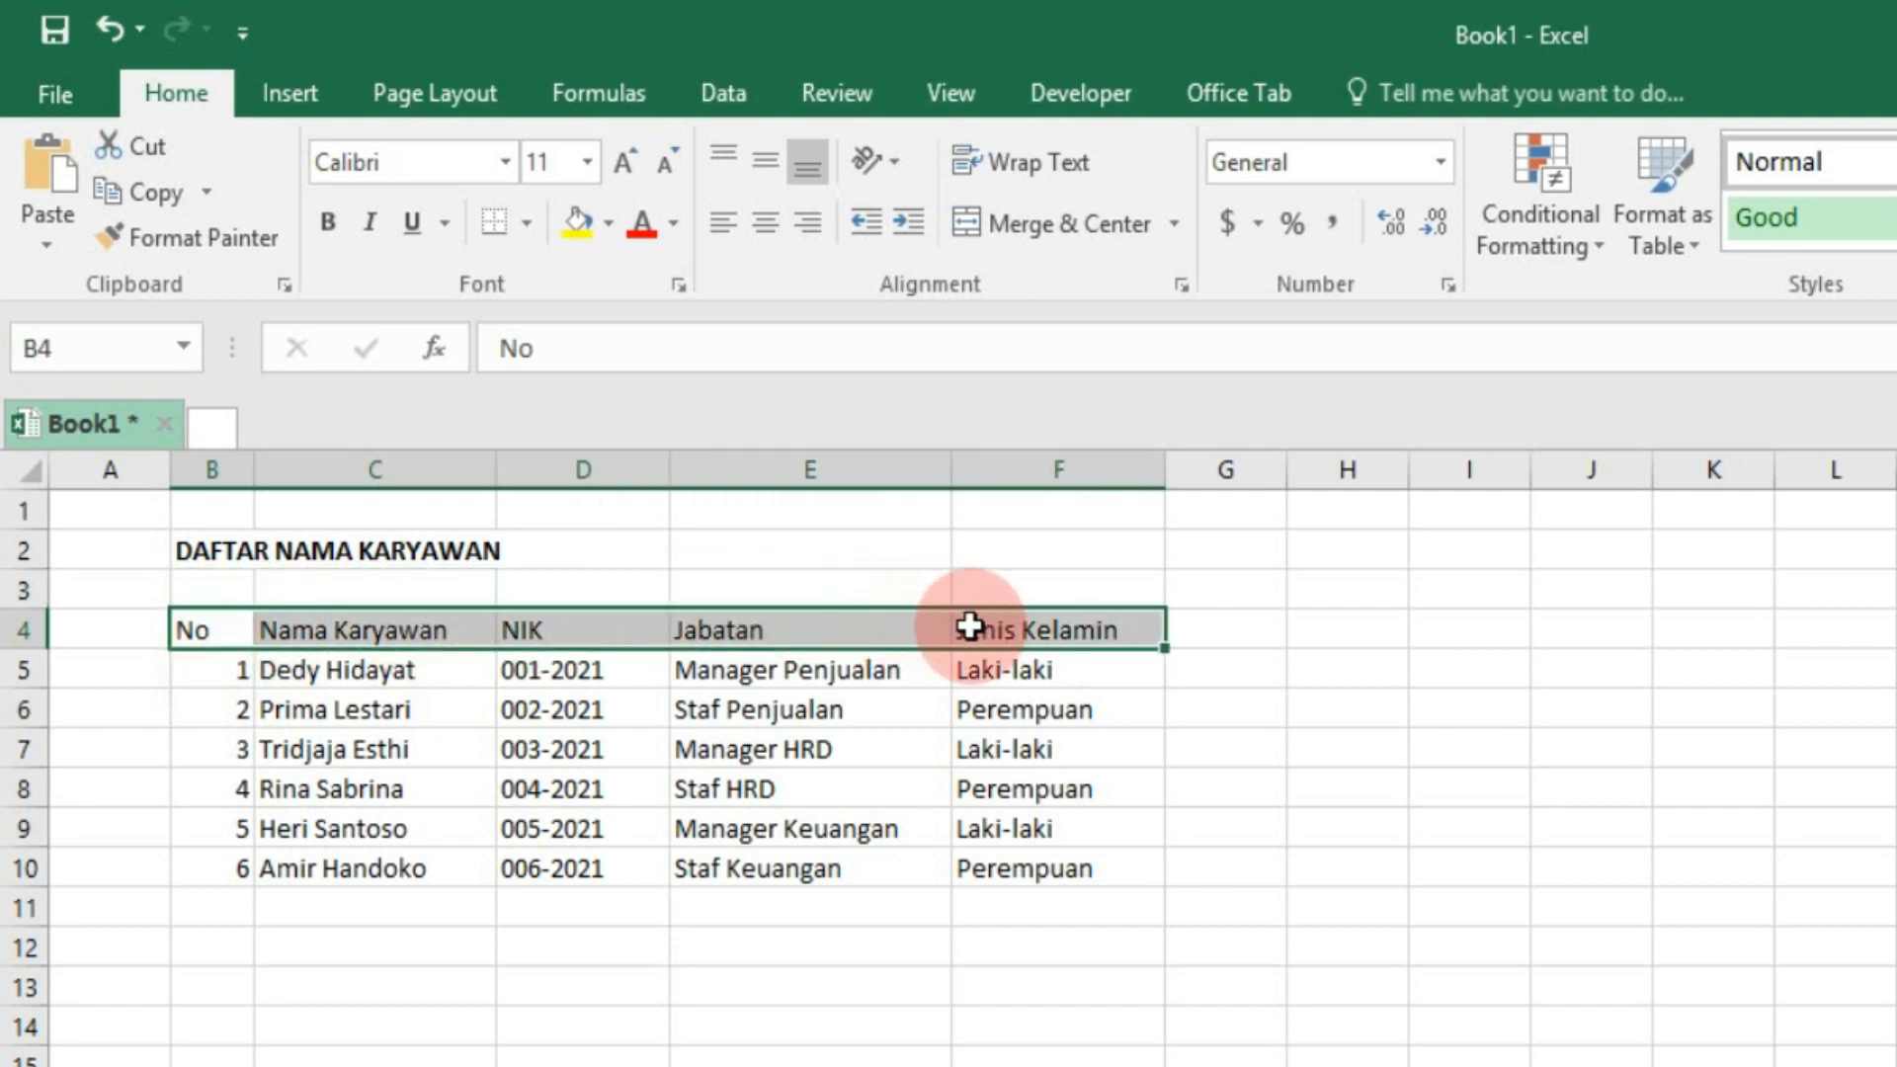
{"action": "left_click", "coordinate": [329, 223]}
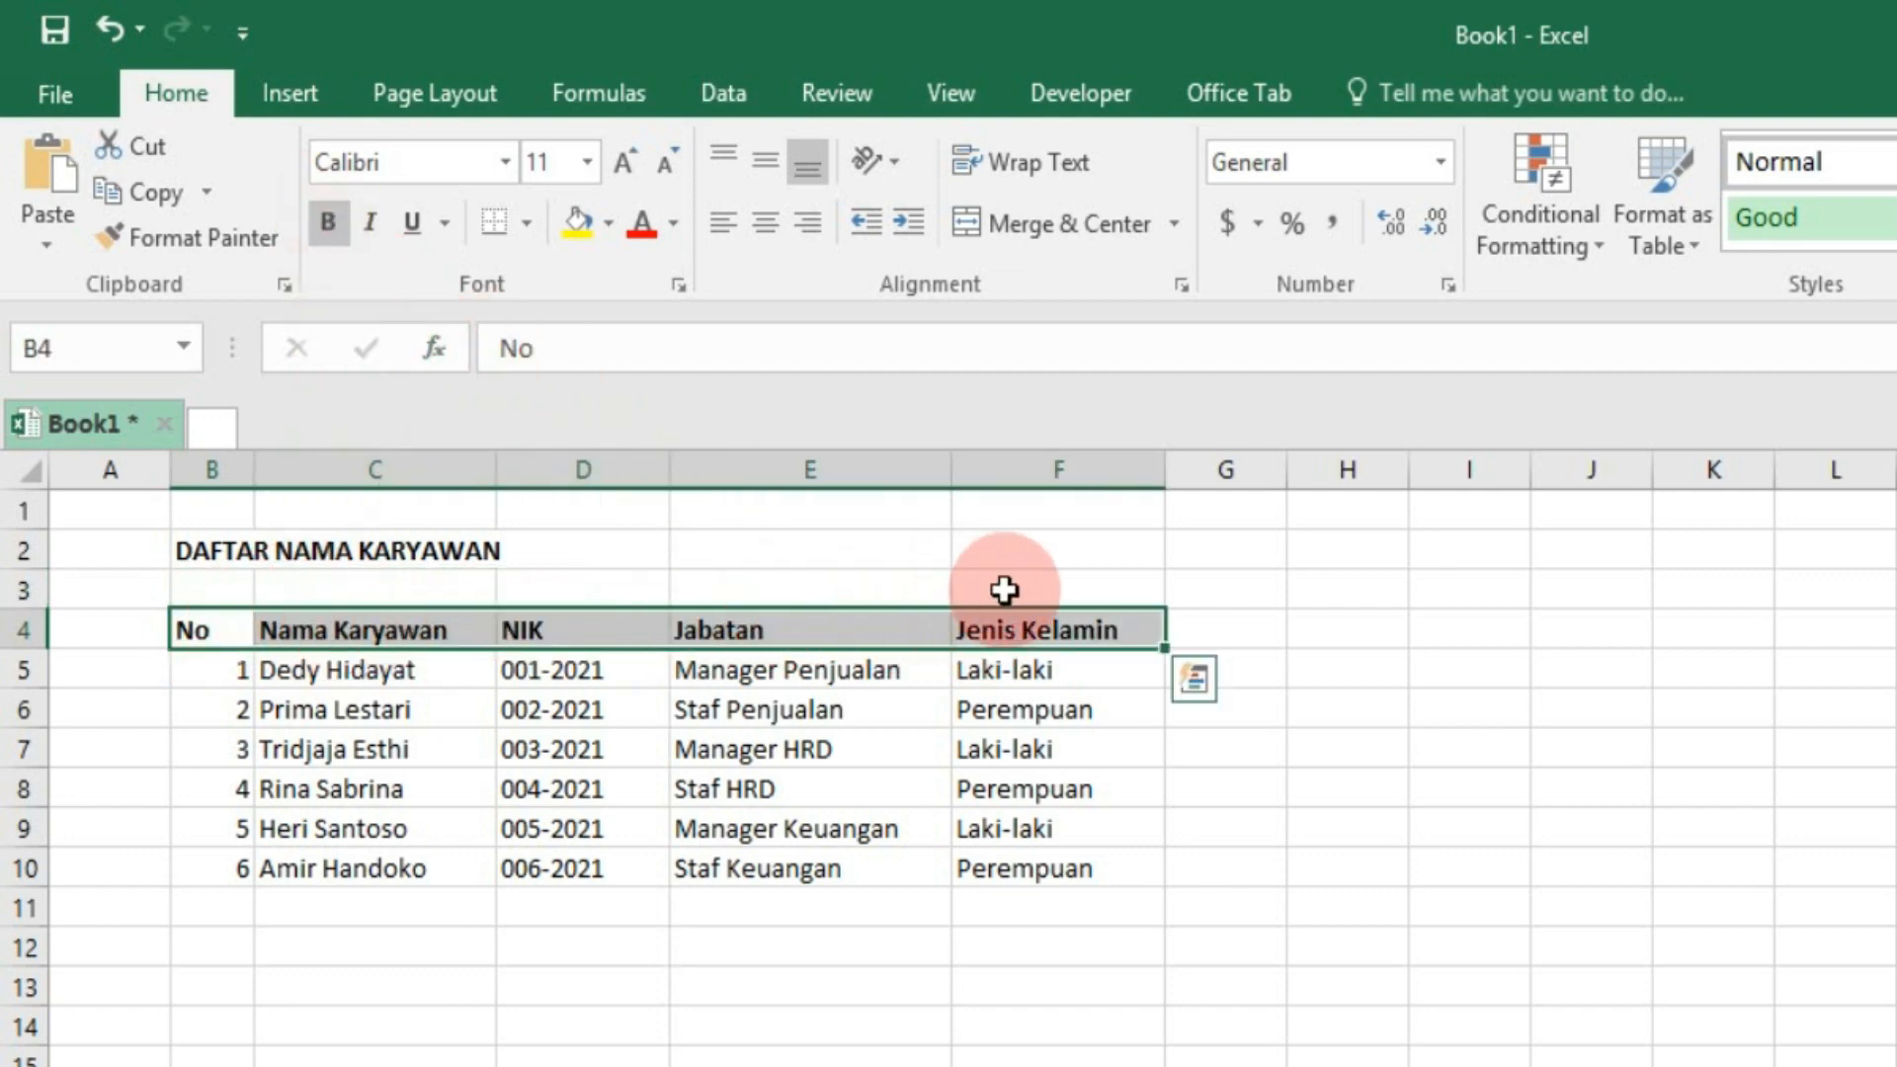
{"action": "left_click", "coordinate": [835, 901]}
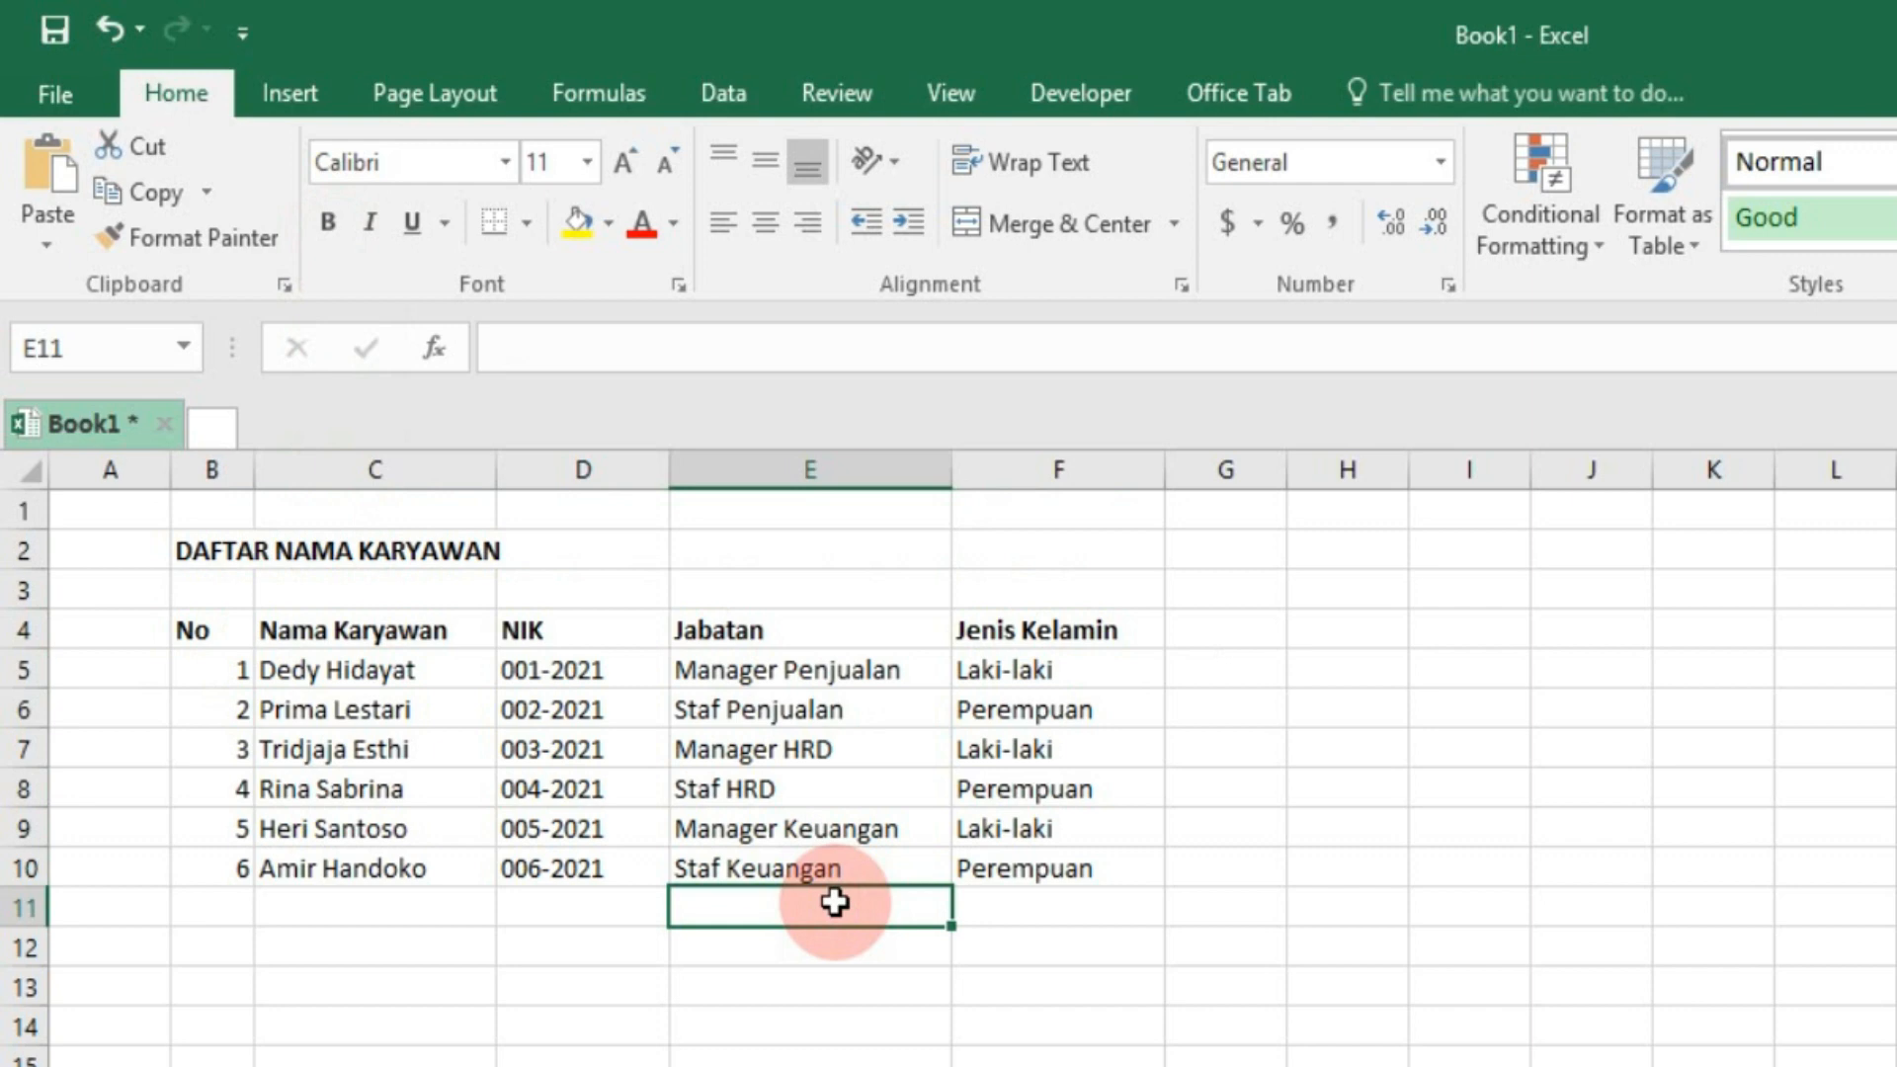
- Set the font size of the title "DAFTAR NAMA KARYAWAN" in B2 to 14
{"action": "left_click", "coordinate": [178, 553]}
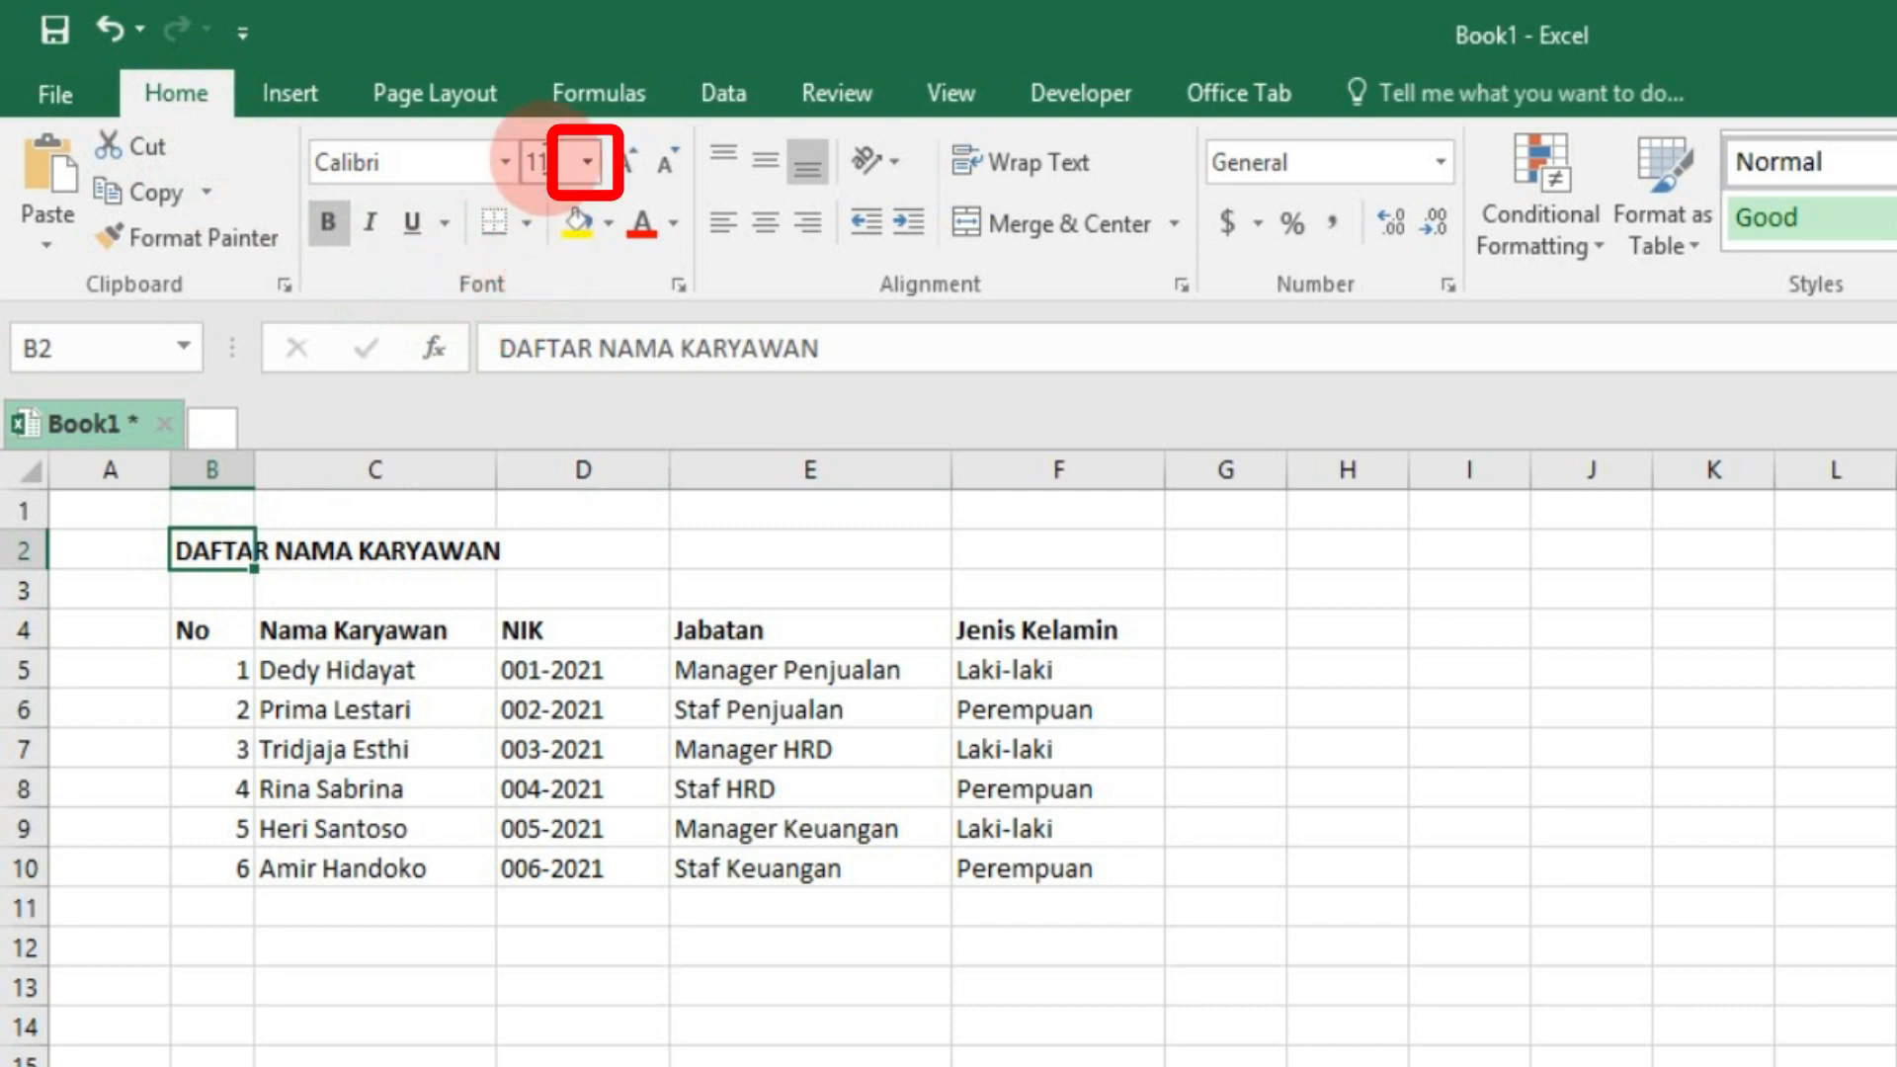
{"action": "left_click", "coordinate": [588, 156]}
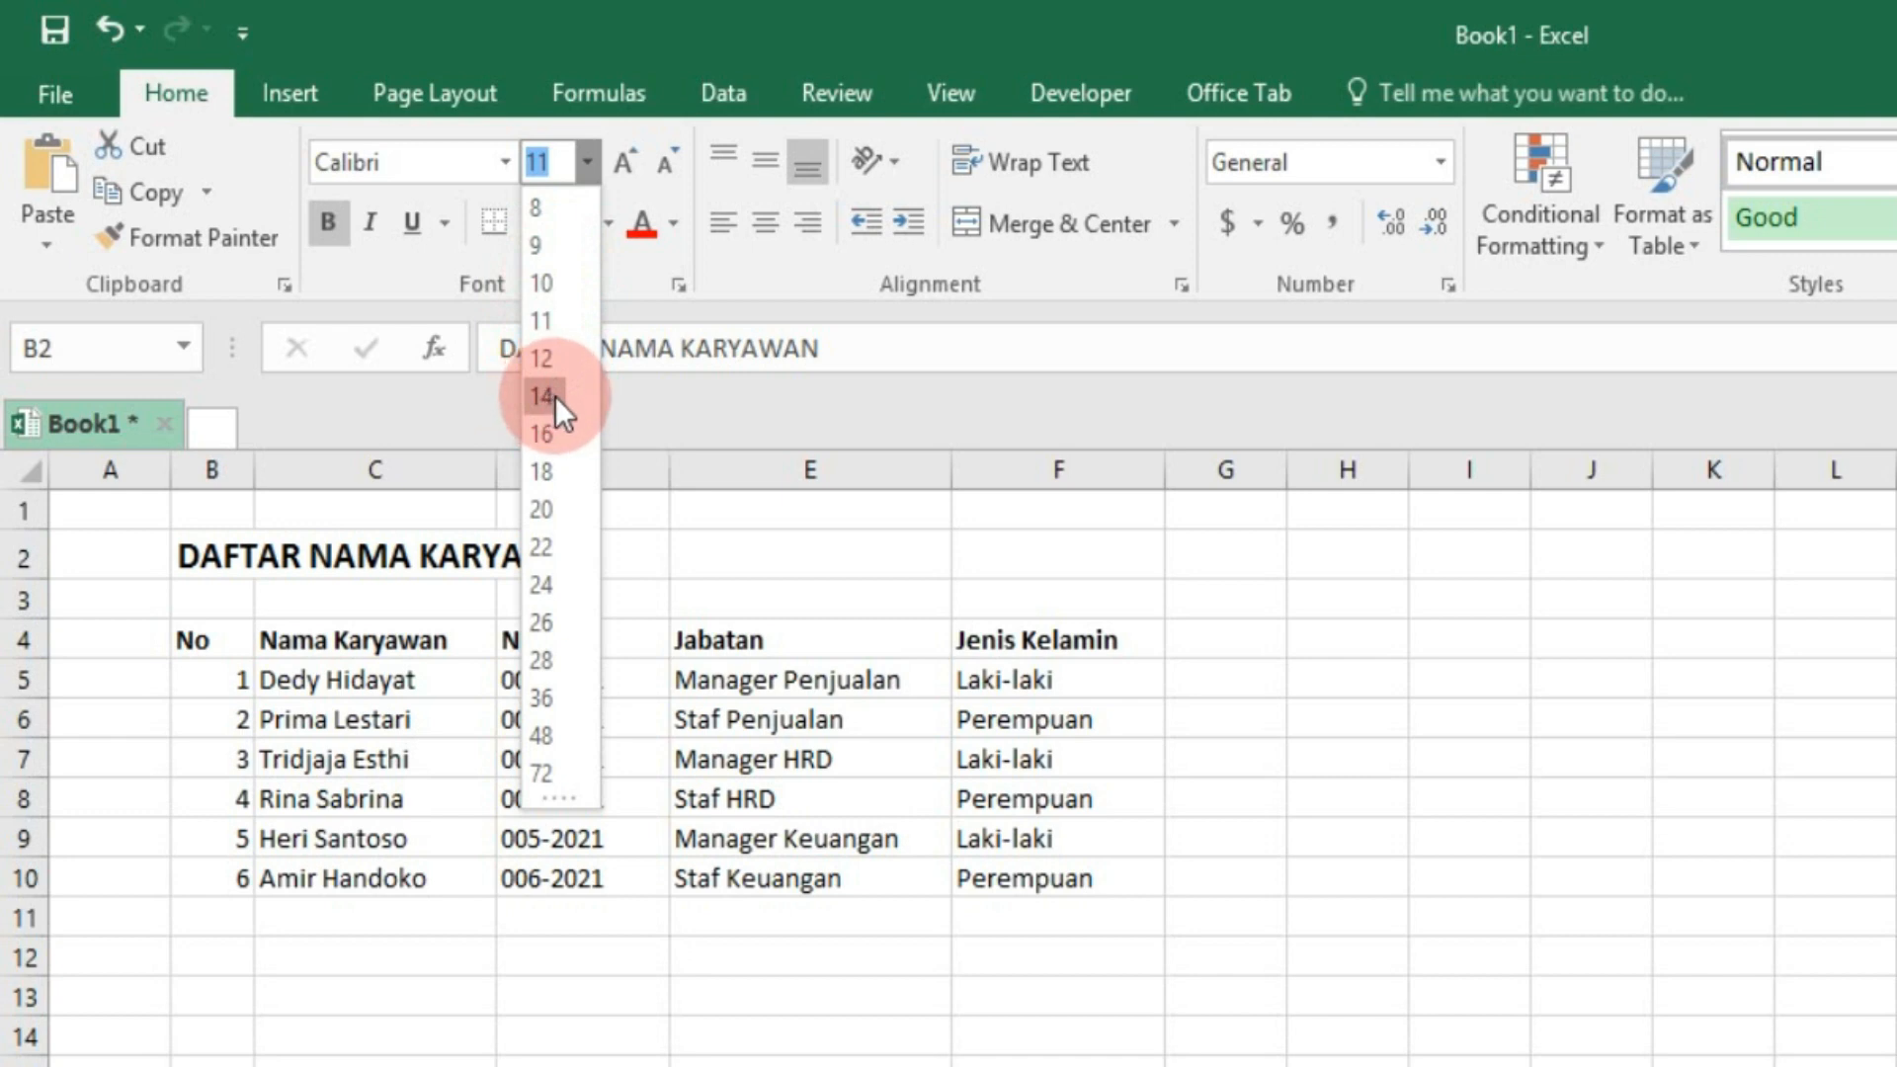
{"action": "left_click", "coordinate": [555, 396]}
{"action": "left_click_drag", "start_coordinate": [212, 553], "coordinate": [522, 554]}
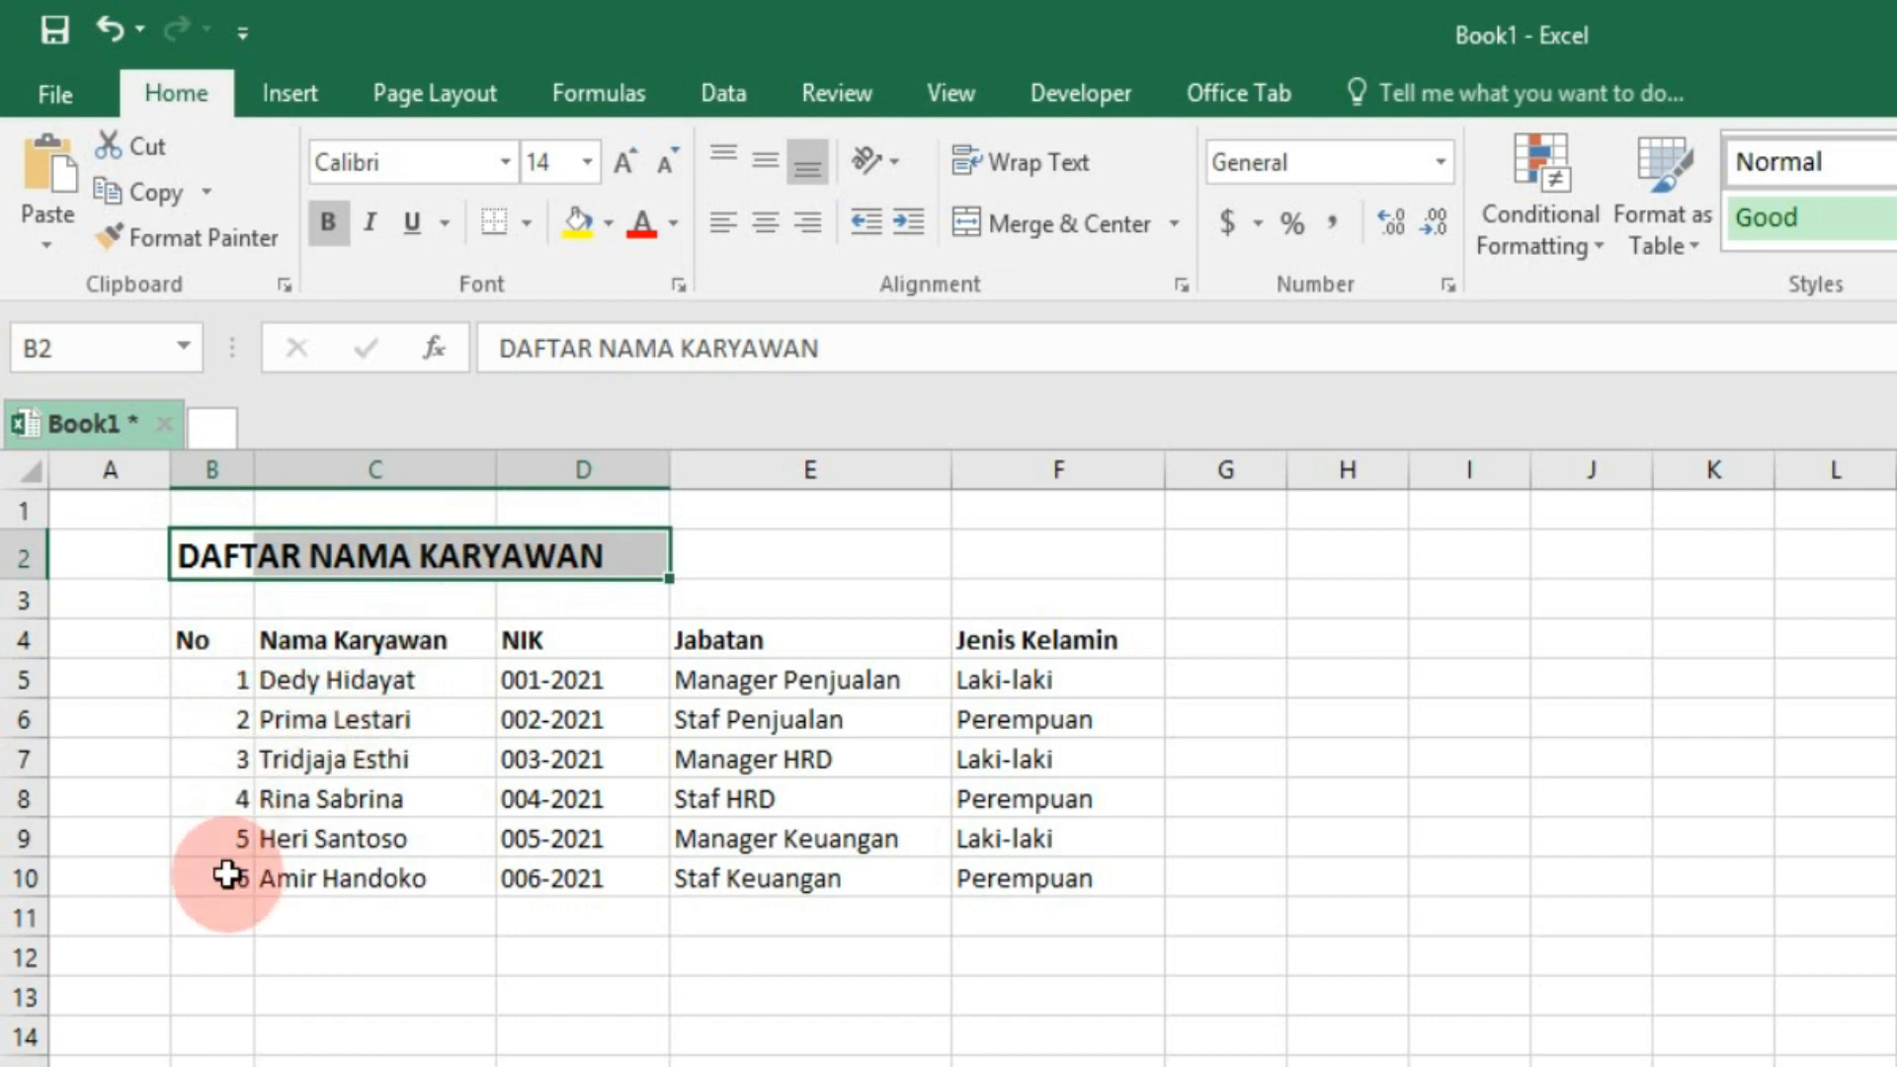
- Set the font size of the whole table B4:F10 to 12
{"action": "left_click", "coordinate": [106, 642]}
{"action": "mouse_move", "coordinate": [205, 637]}
{"action": "left_mouse_down"}
{"action": "mouse_move", "coordinate": [906, 749]}
{"action": "mouse_move", "coordinate": [1000, 859]}
{"action": "left_mouse_up"}
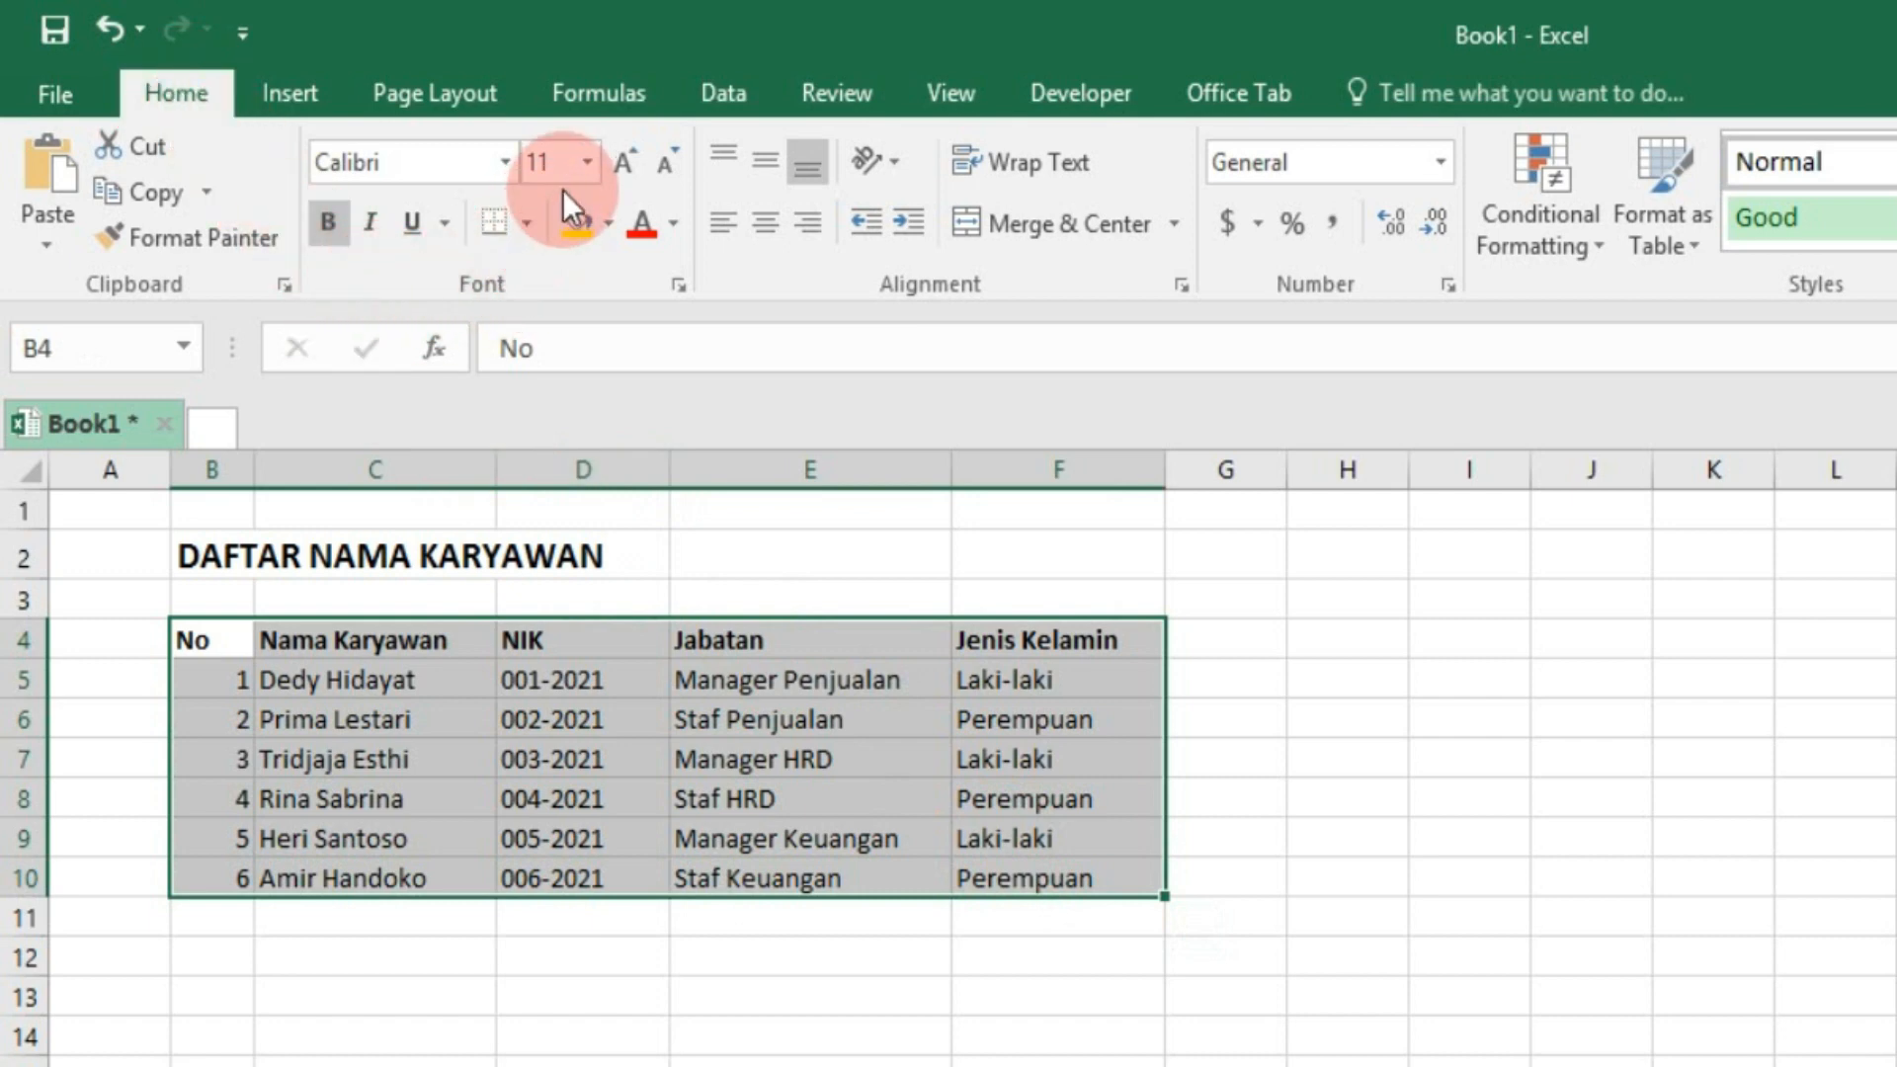
{"action": "left_click", "coordinate": [586, 161]}
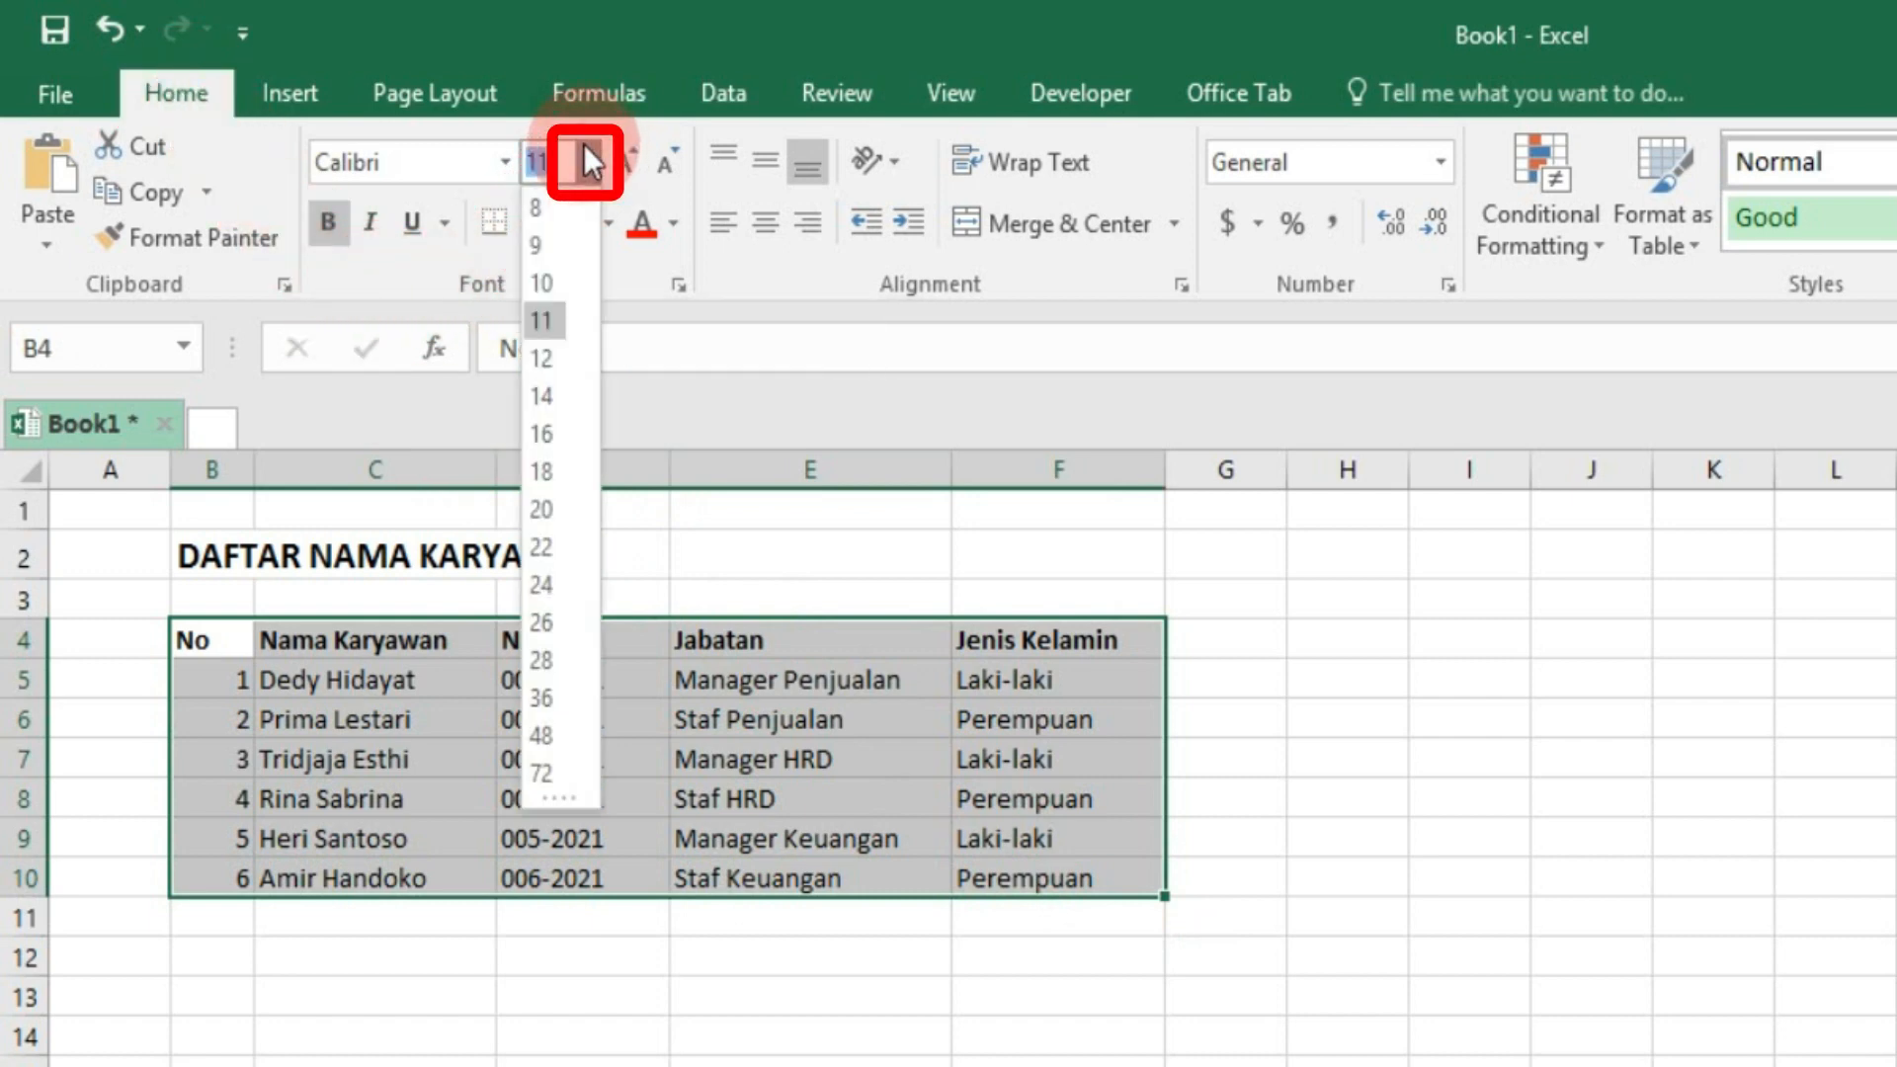
{"action": "left_click", "coordinate": [548, 359]}
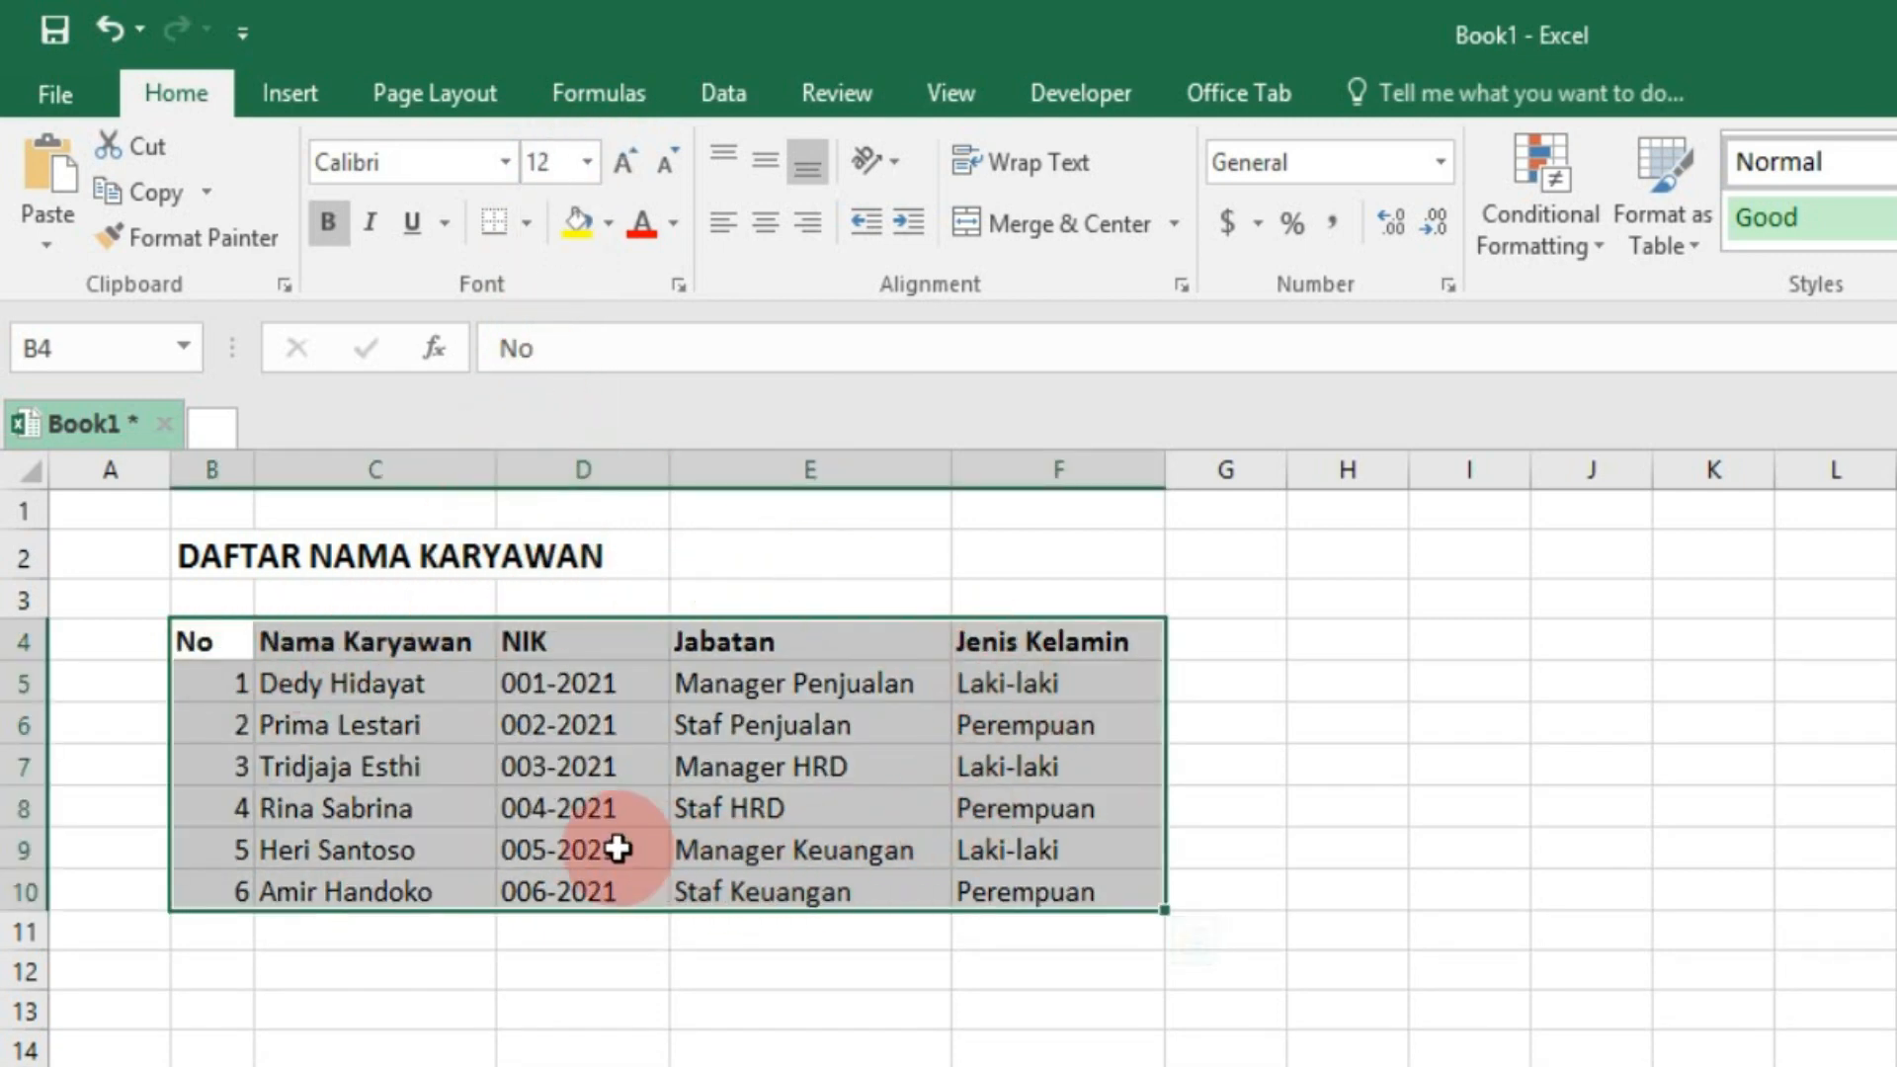
{"action": "left_click", "coordinate": [385, 977]}
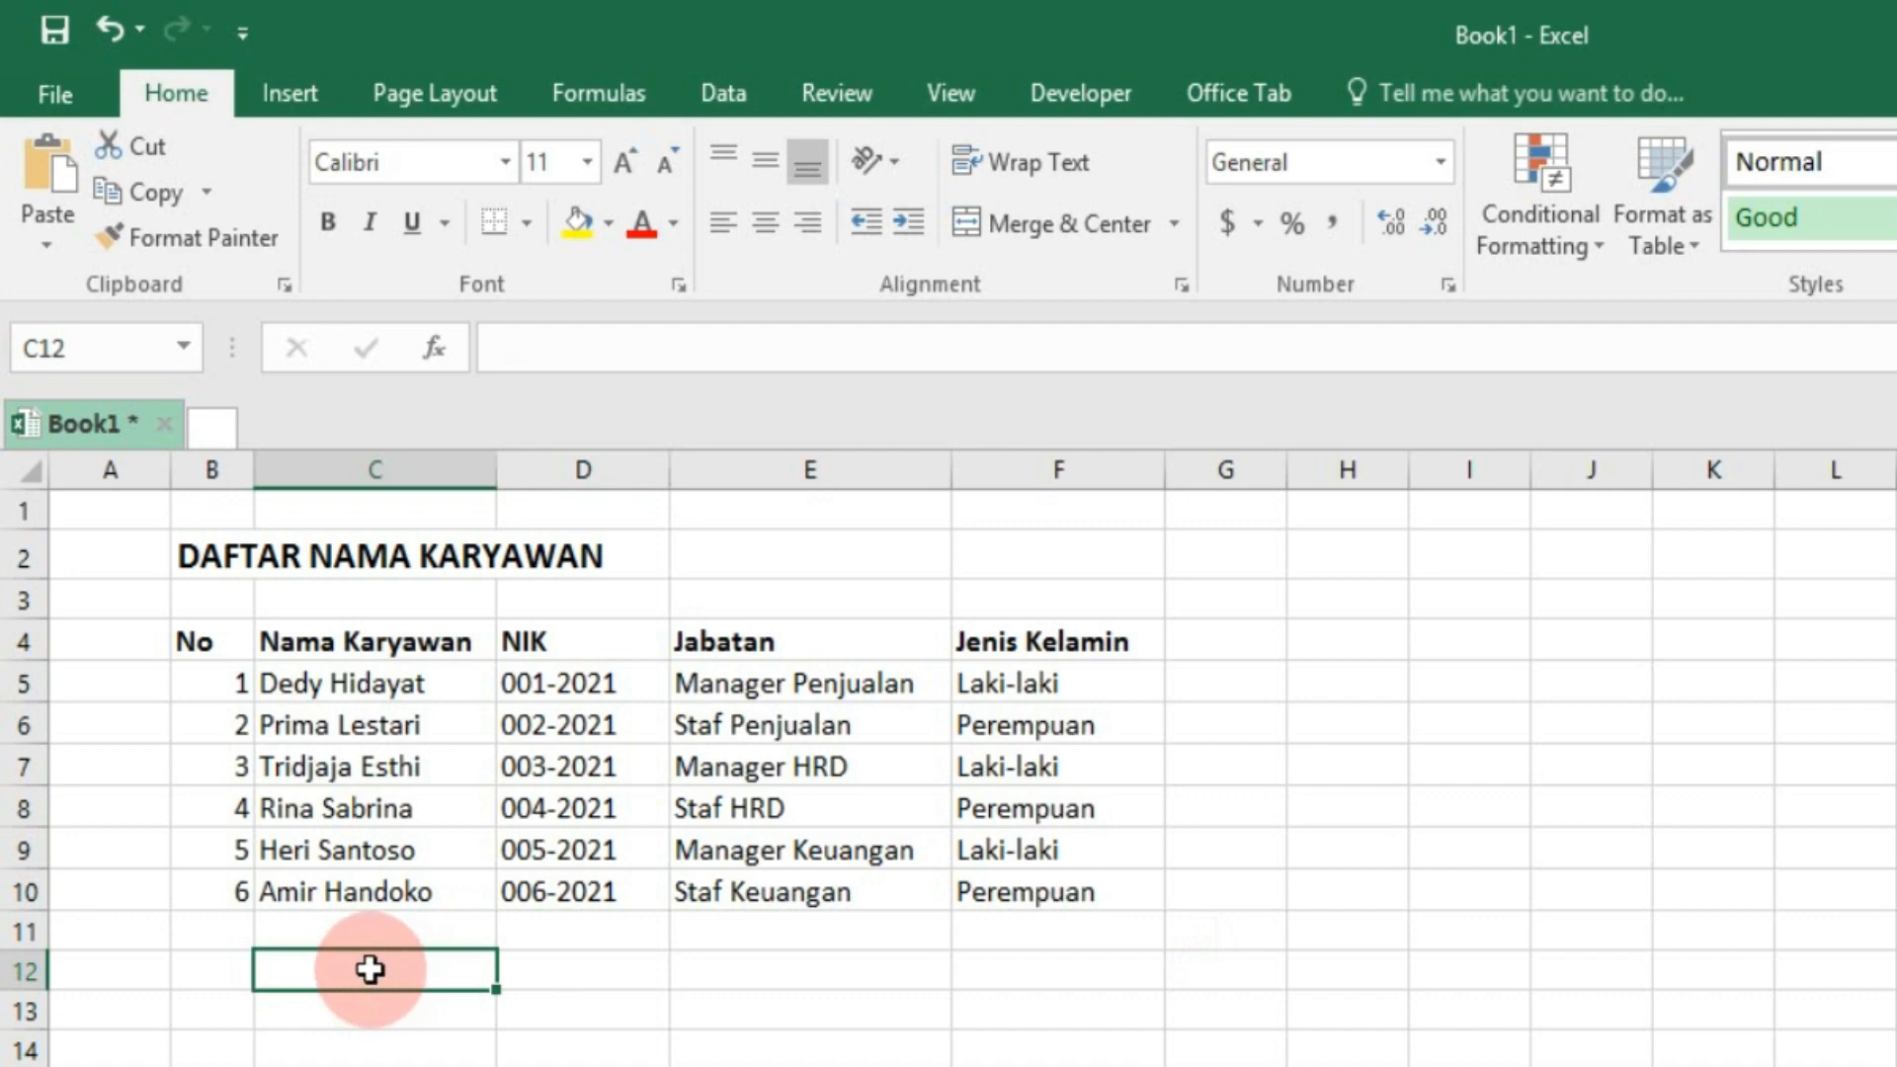
- Add thin outline and inside borders to the table range B4:F10
{"action": "left_click_drag", "start_coordinate": [212, 642], "coordinate": [1023, 895]}
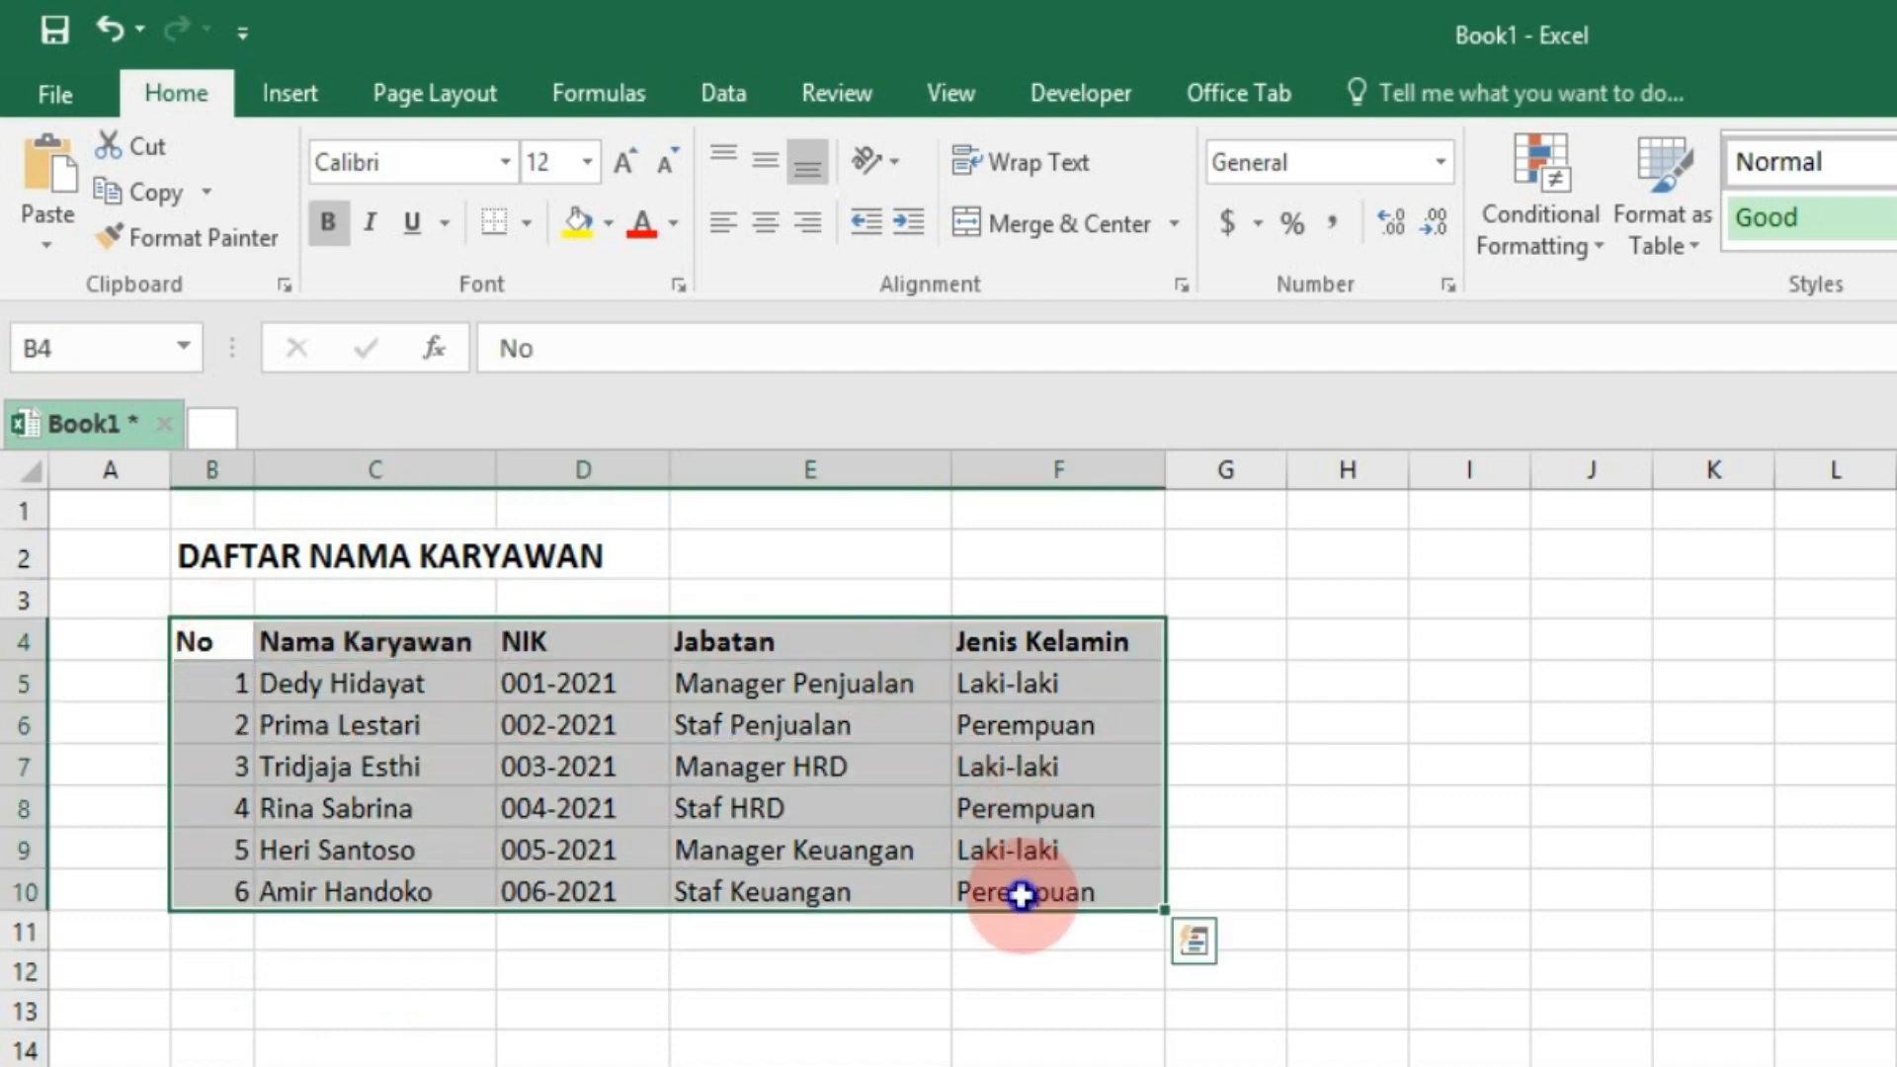
{"action": "right_click", "coordinate": [1022, 896]}
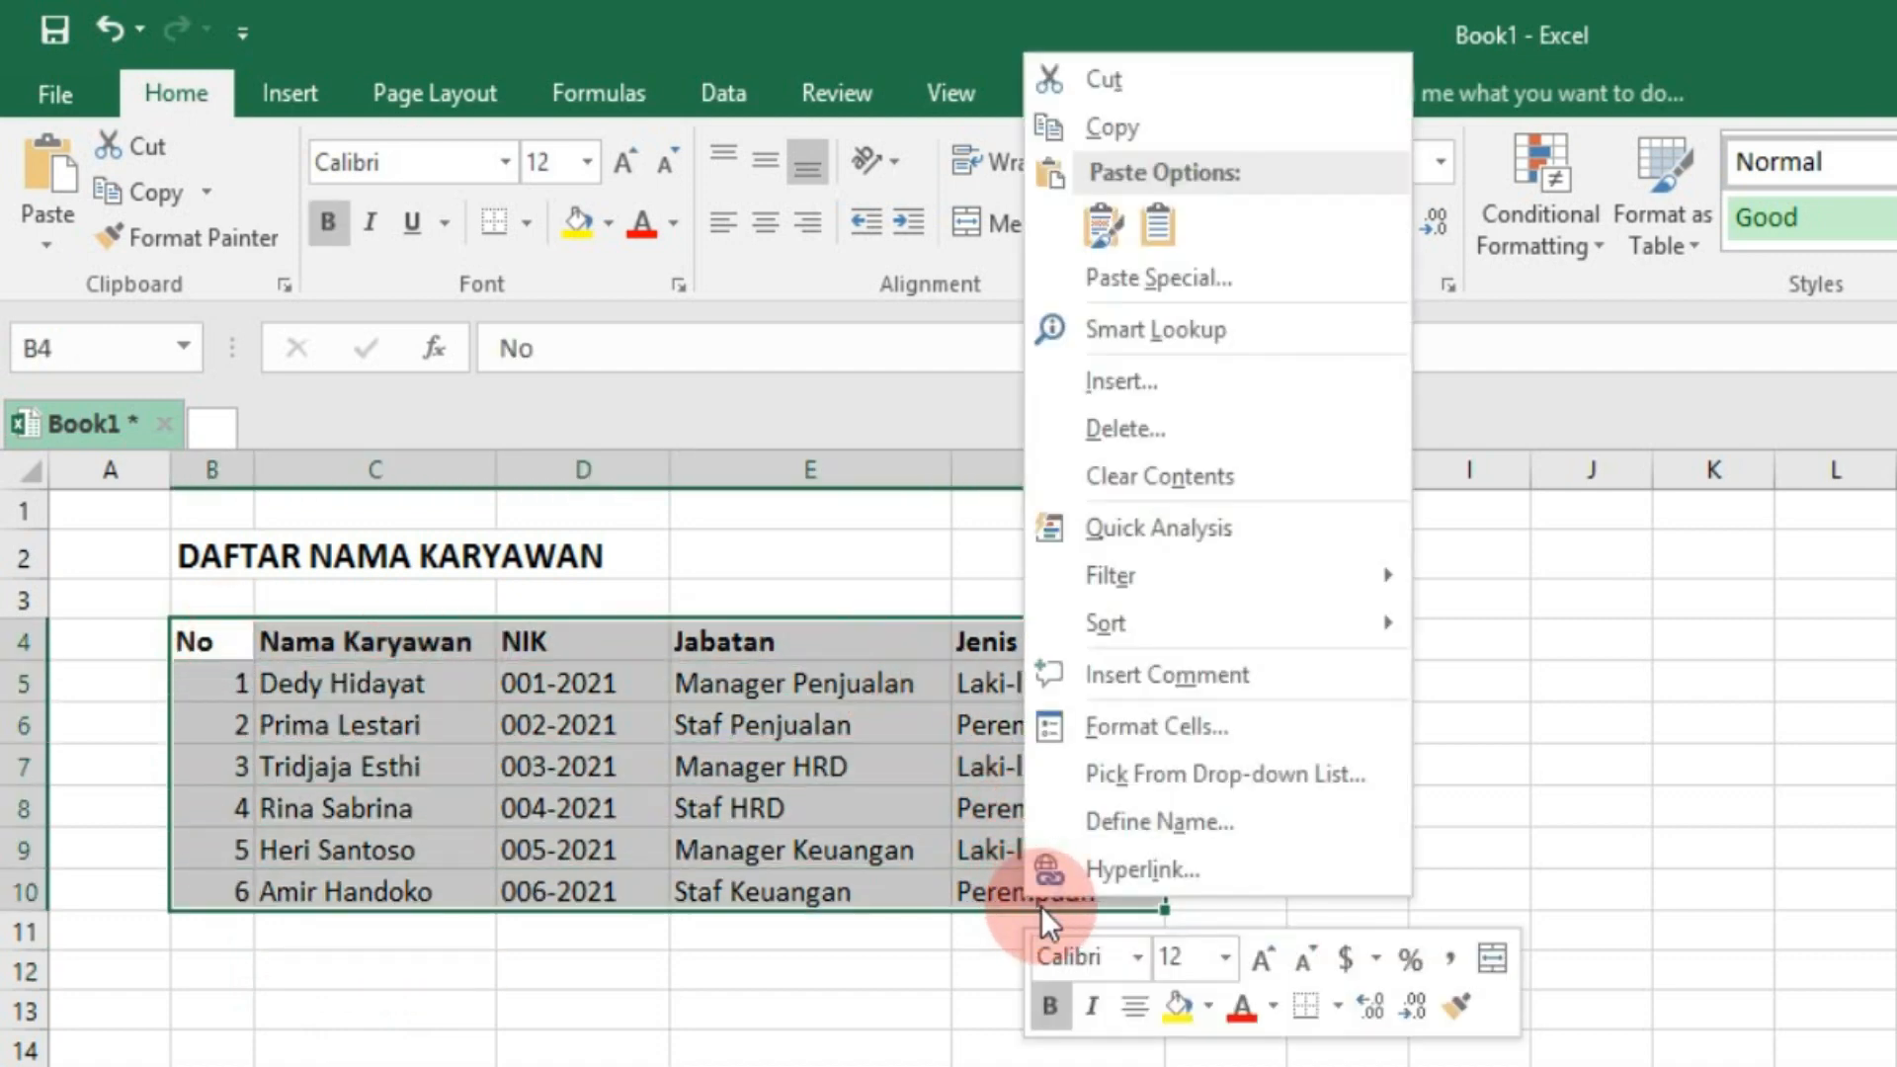
{"action": "left_click", "coordinate": [1111, 725]}
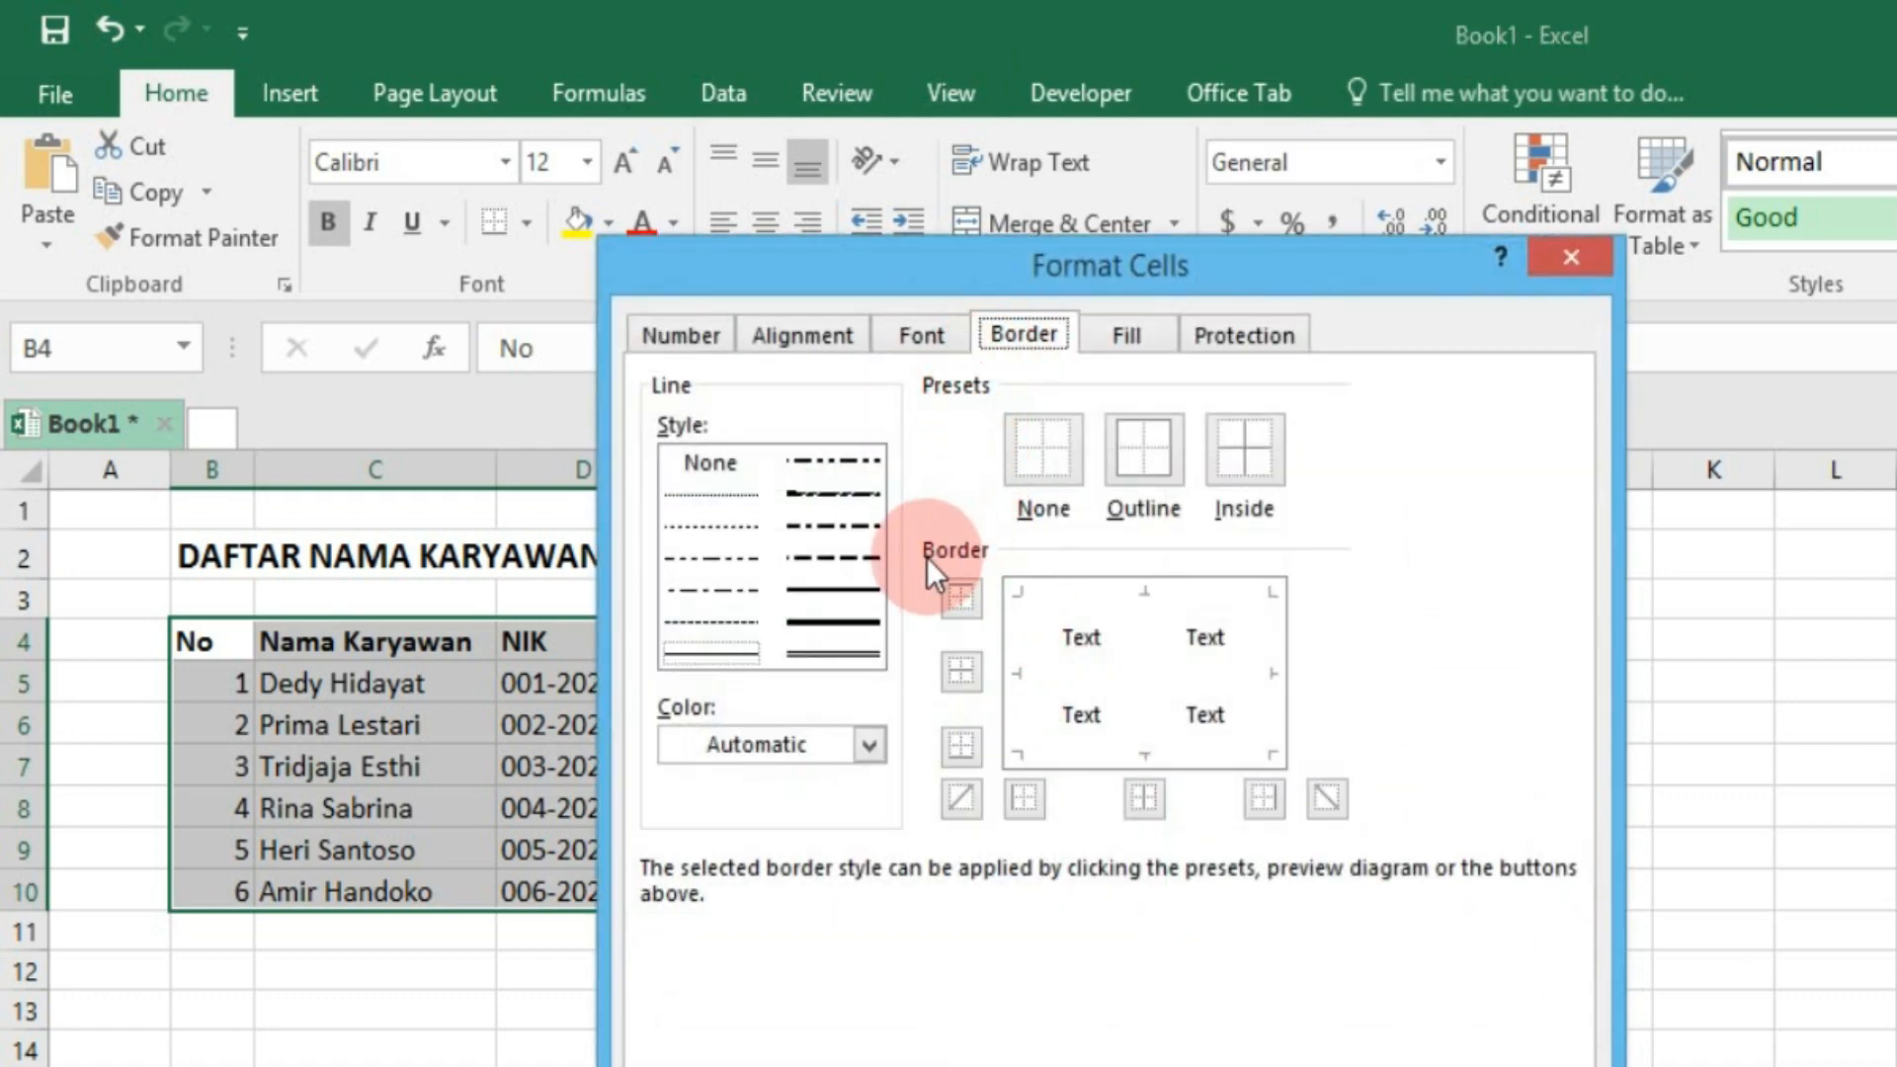
{"action": "left_click", "coordinate": [1154, 458]}
{"action": "left_click", "coordinate": [1243, 457]}
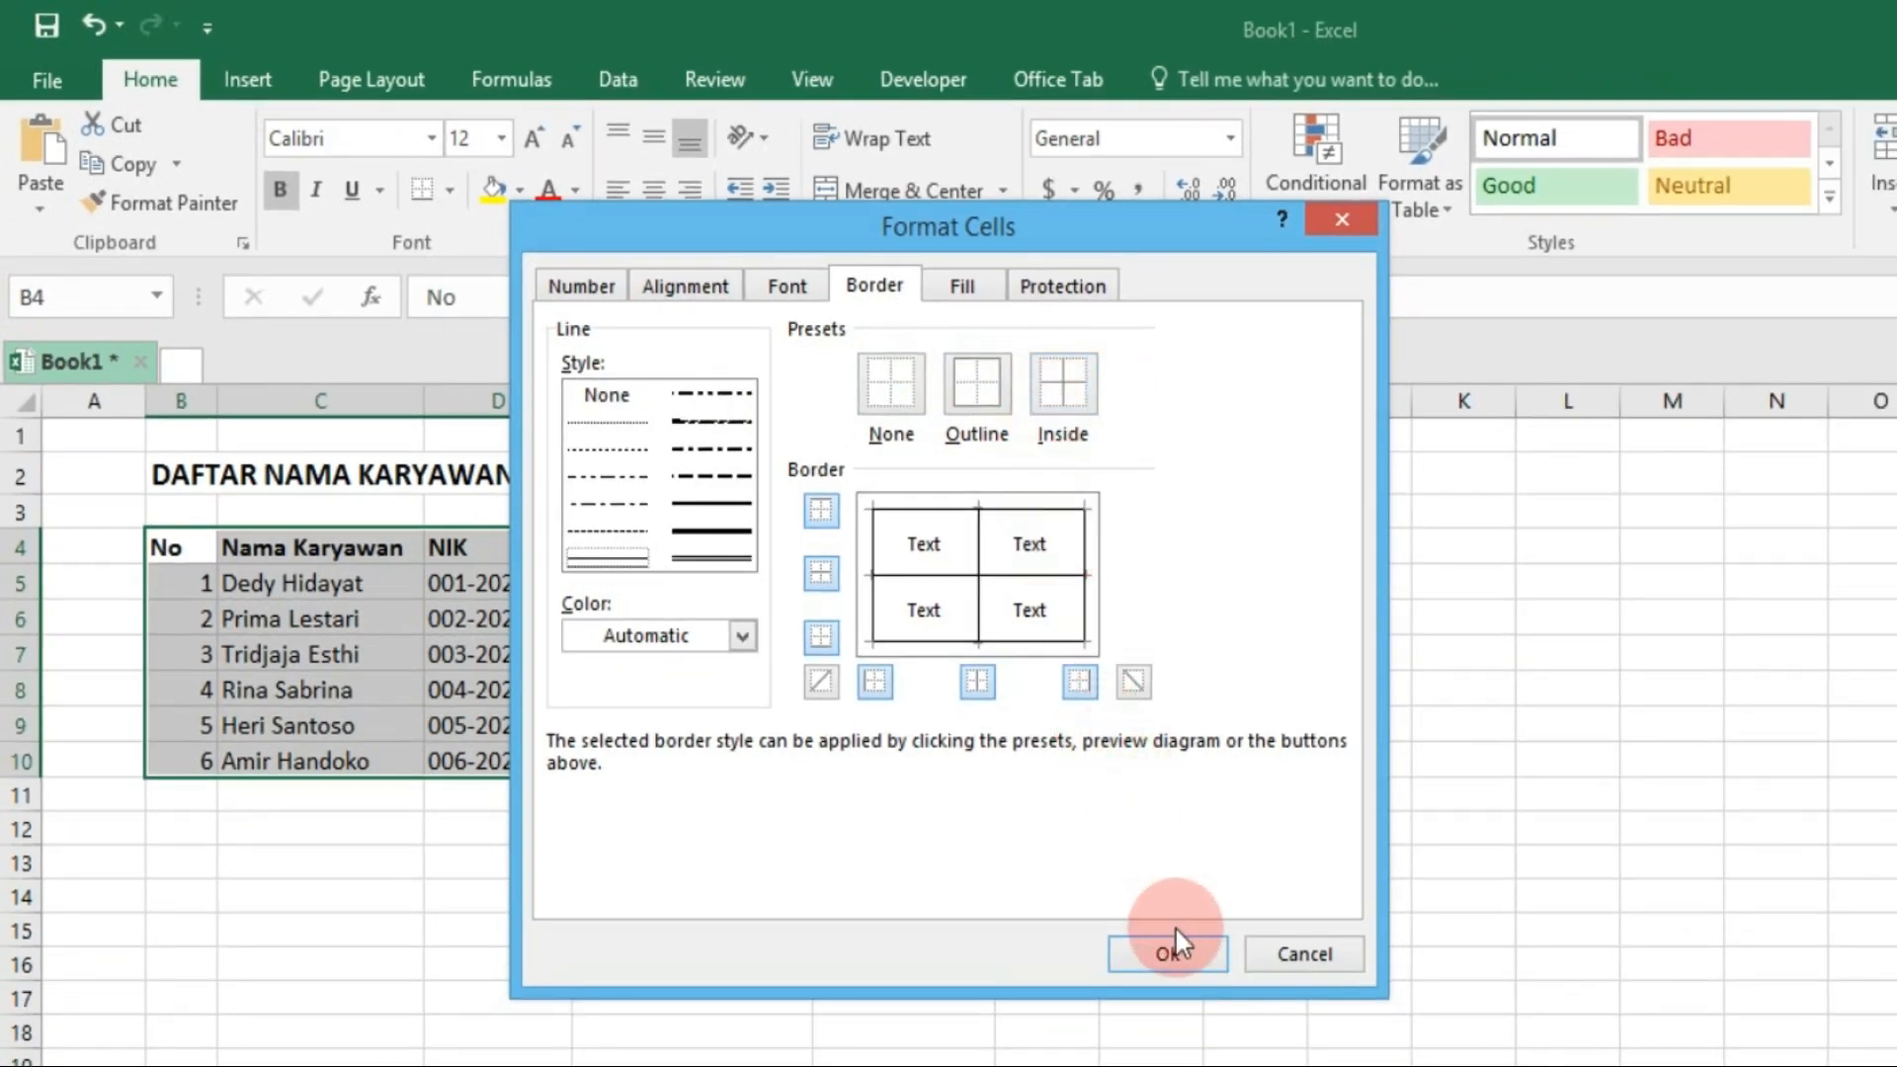
{"action": "left_click", "coordinate": [1178, 946]}
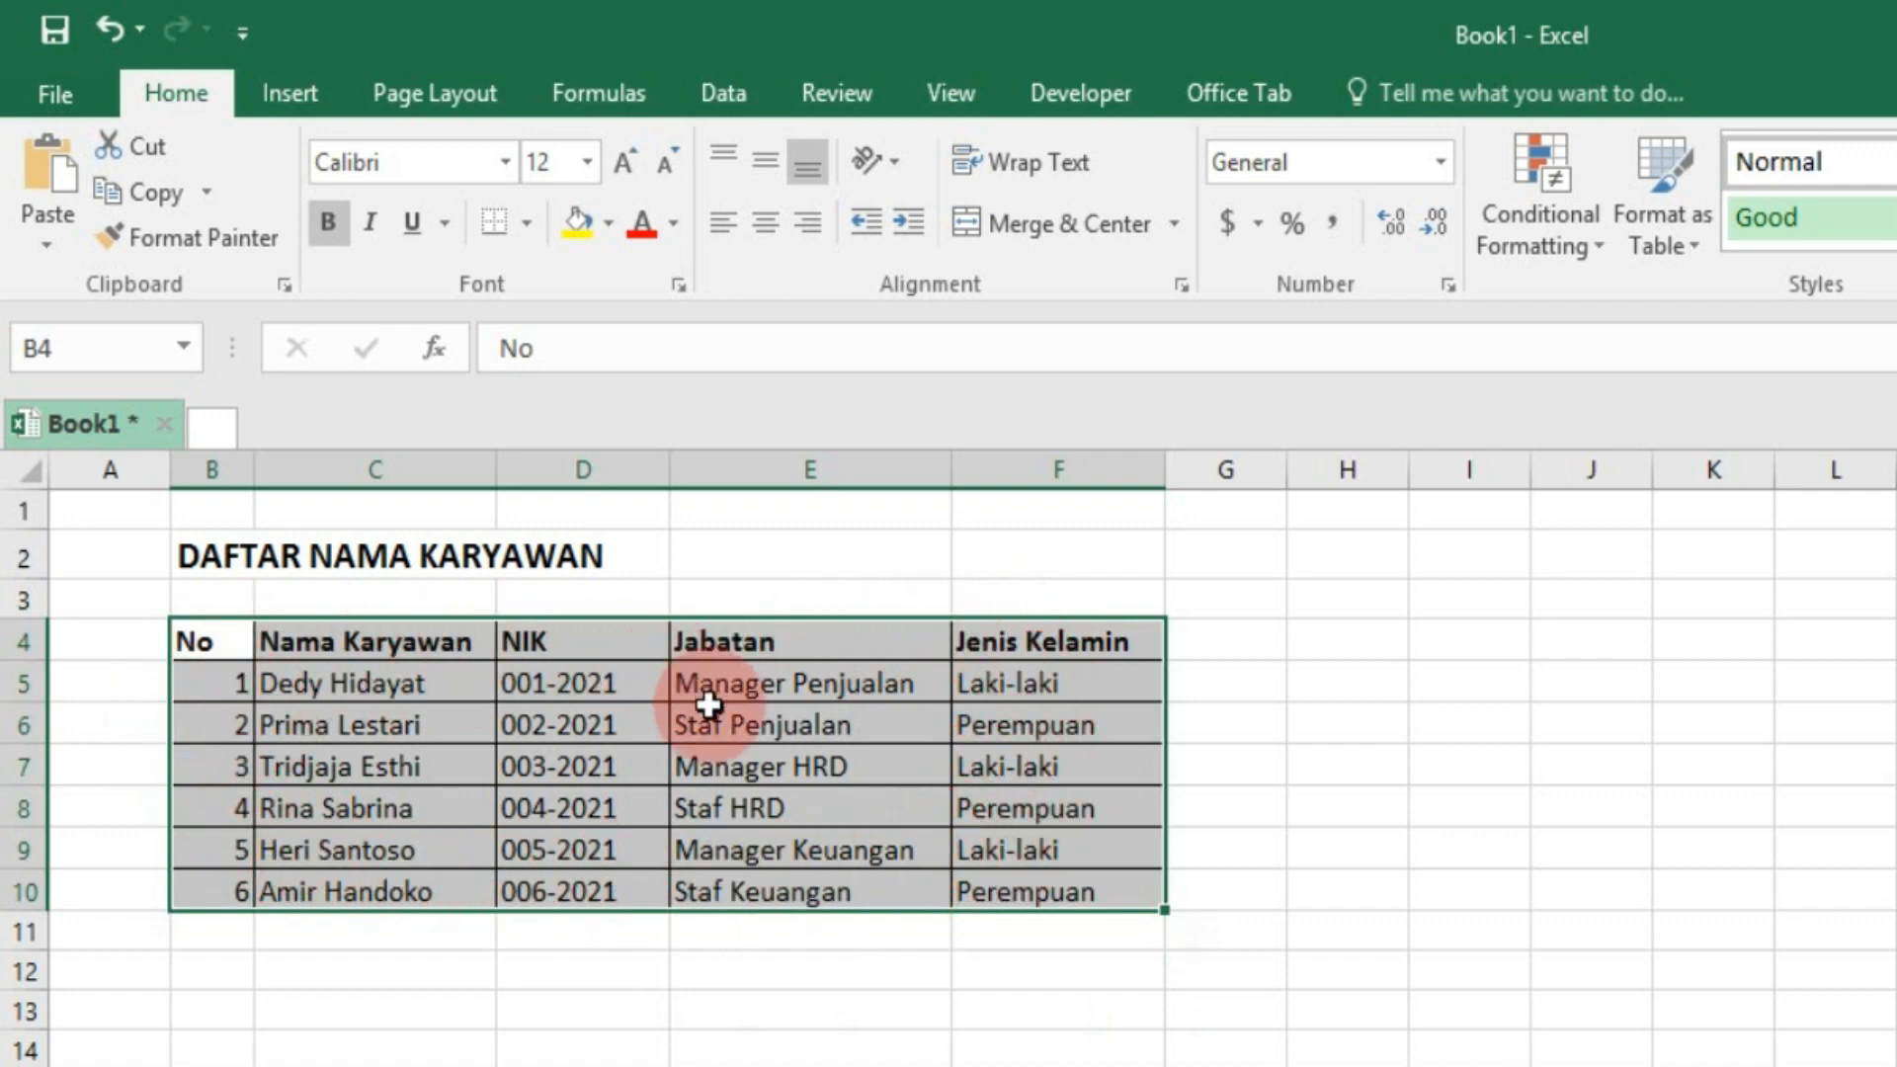
{"action": "left_click", "coordinate": [837, 969]}
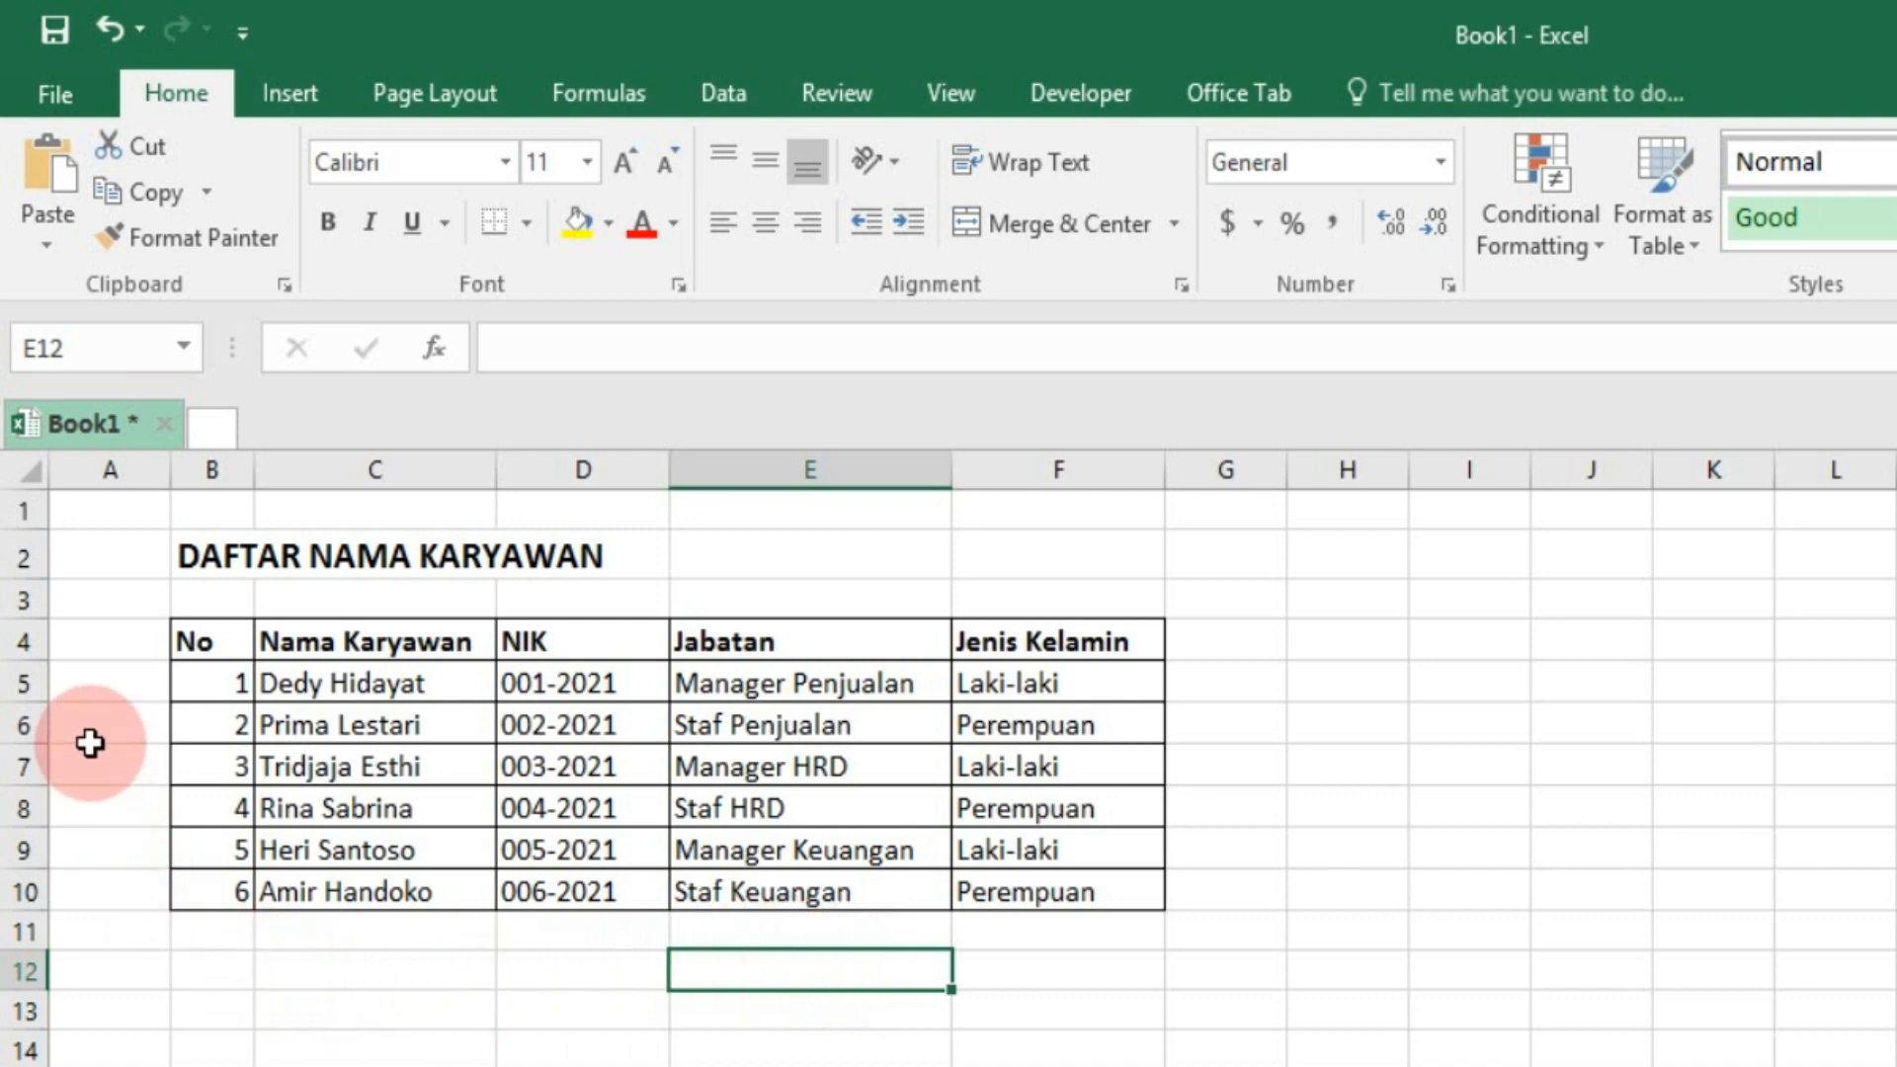
- Apply a thicker solid line to the top and bottom borders of the heading row B4:F4
{"action": "left_click_drag", "start_coordinate": [203, 640], "coordinate": [978, 640]}
{"action": "right_click", "coordinate": [978, 640]}
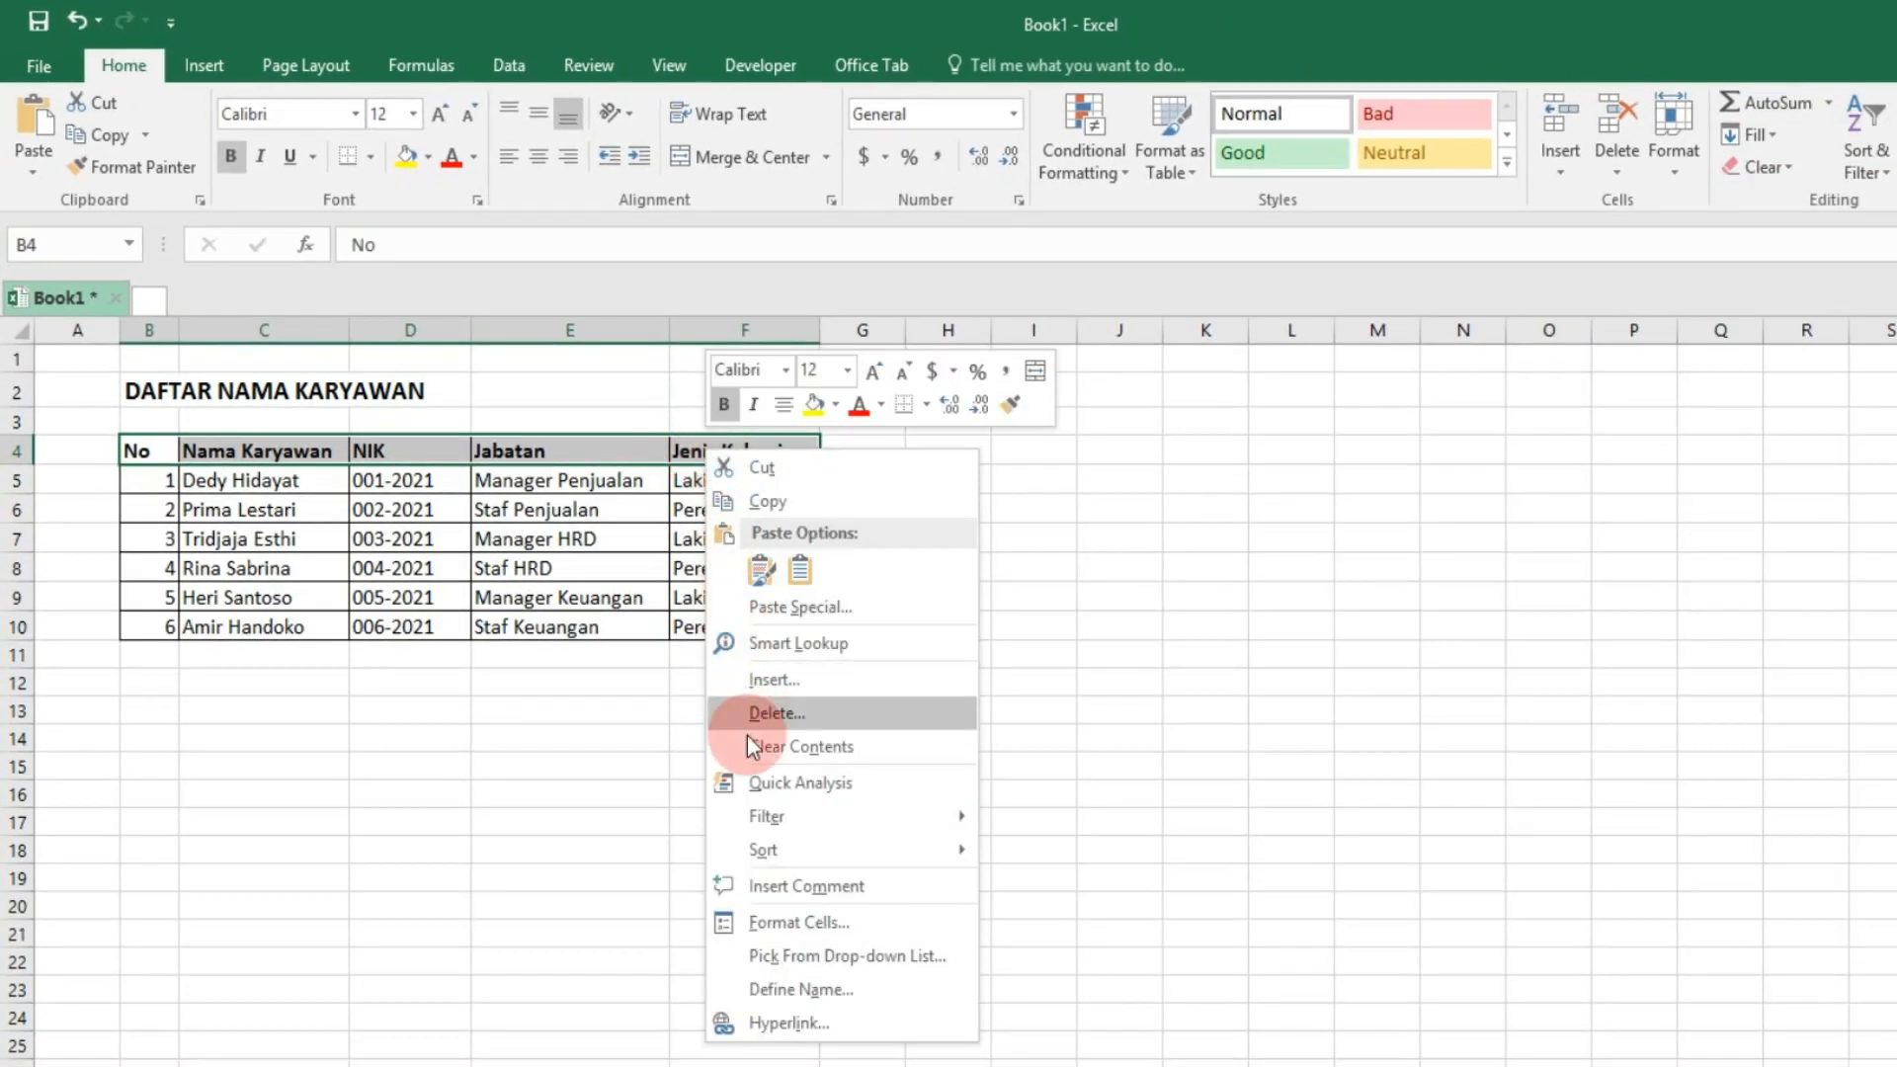
{"action": "left_click", "coordinate": [800, 922]}
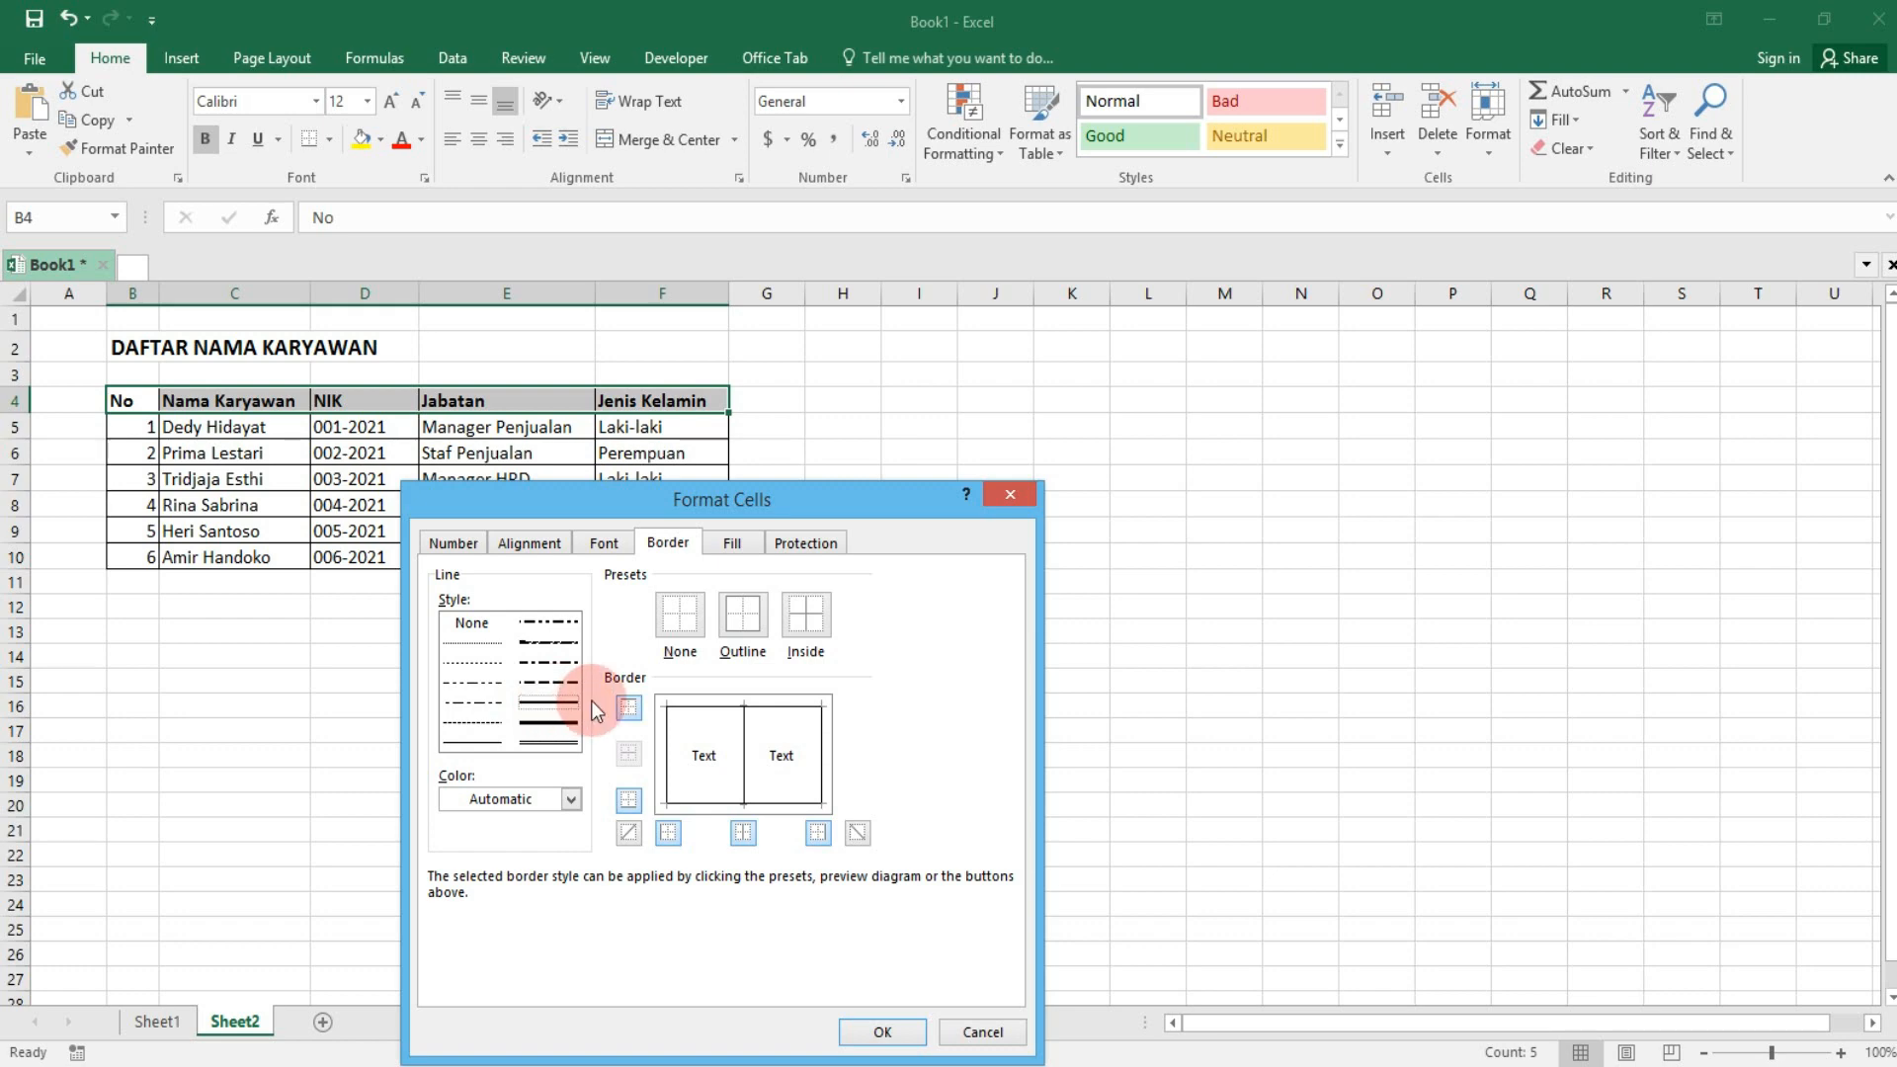
{"action": "left_click", "coordinate": [629, 707]}
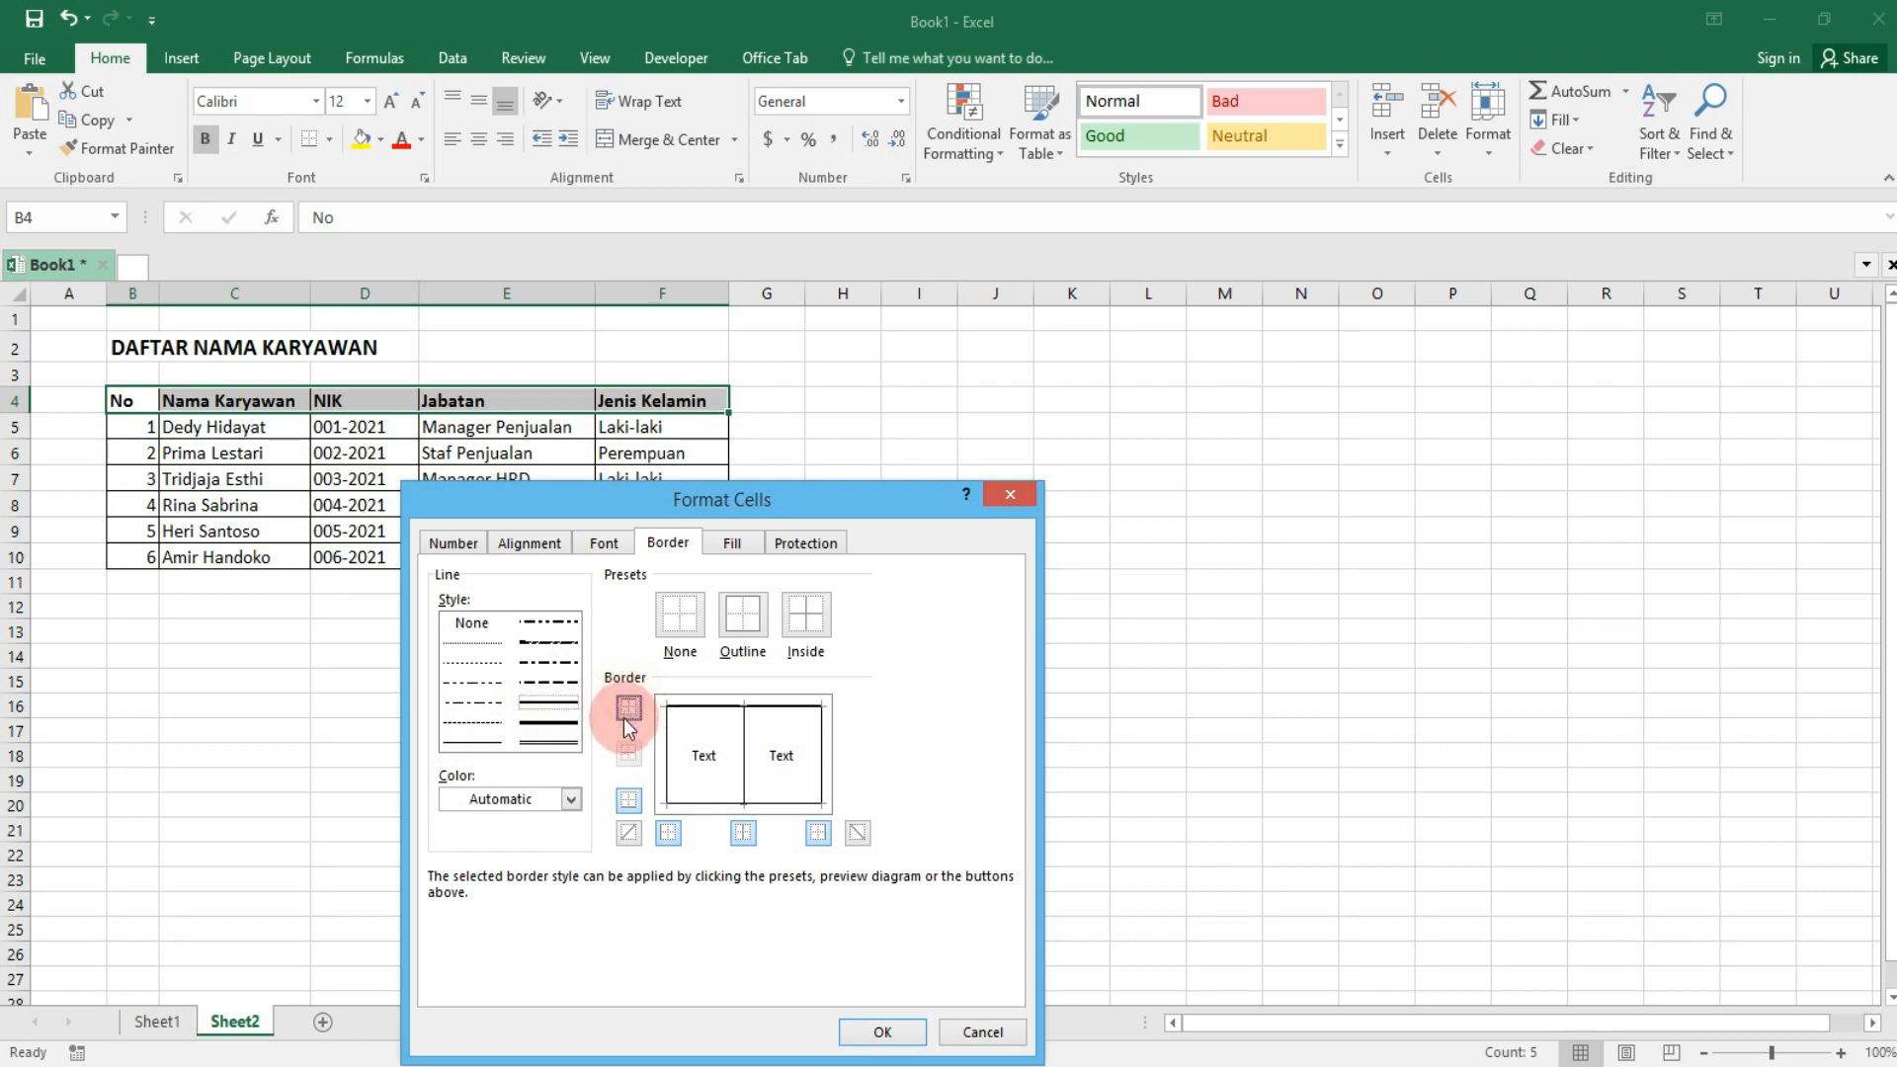
{"action": "left_click", "coordinate": [630, 799]}
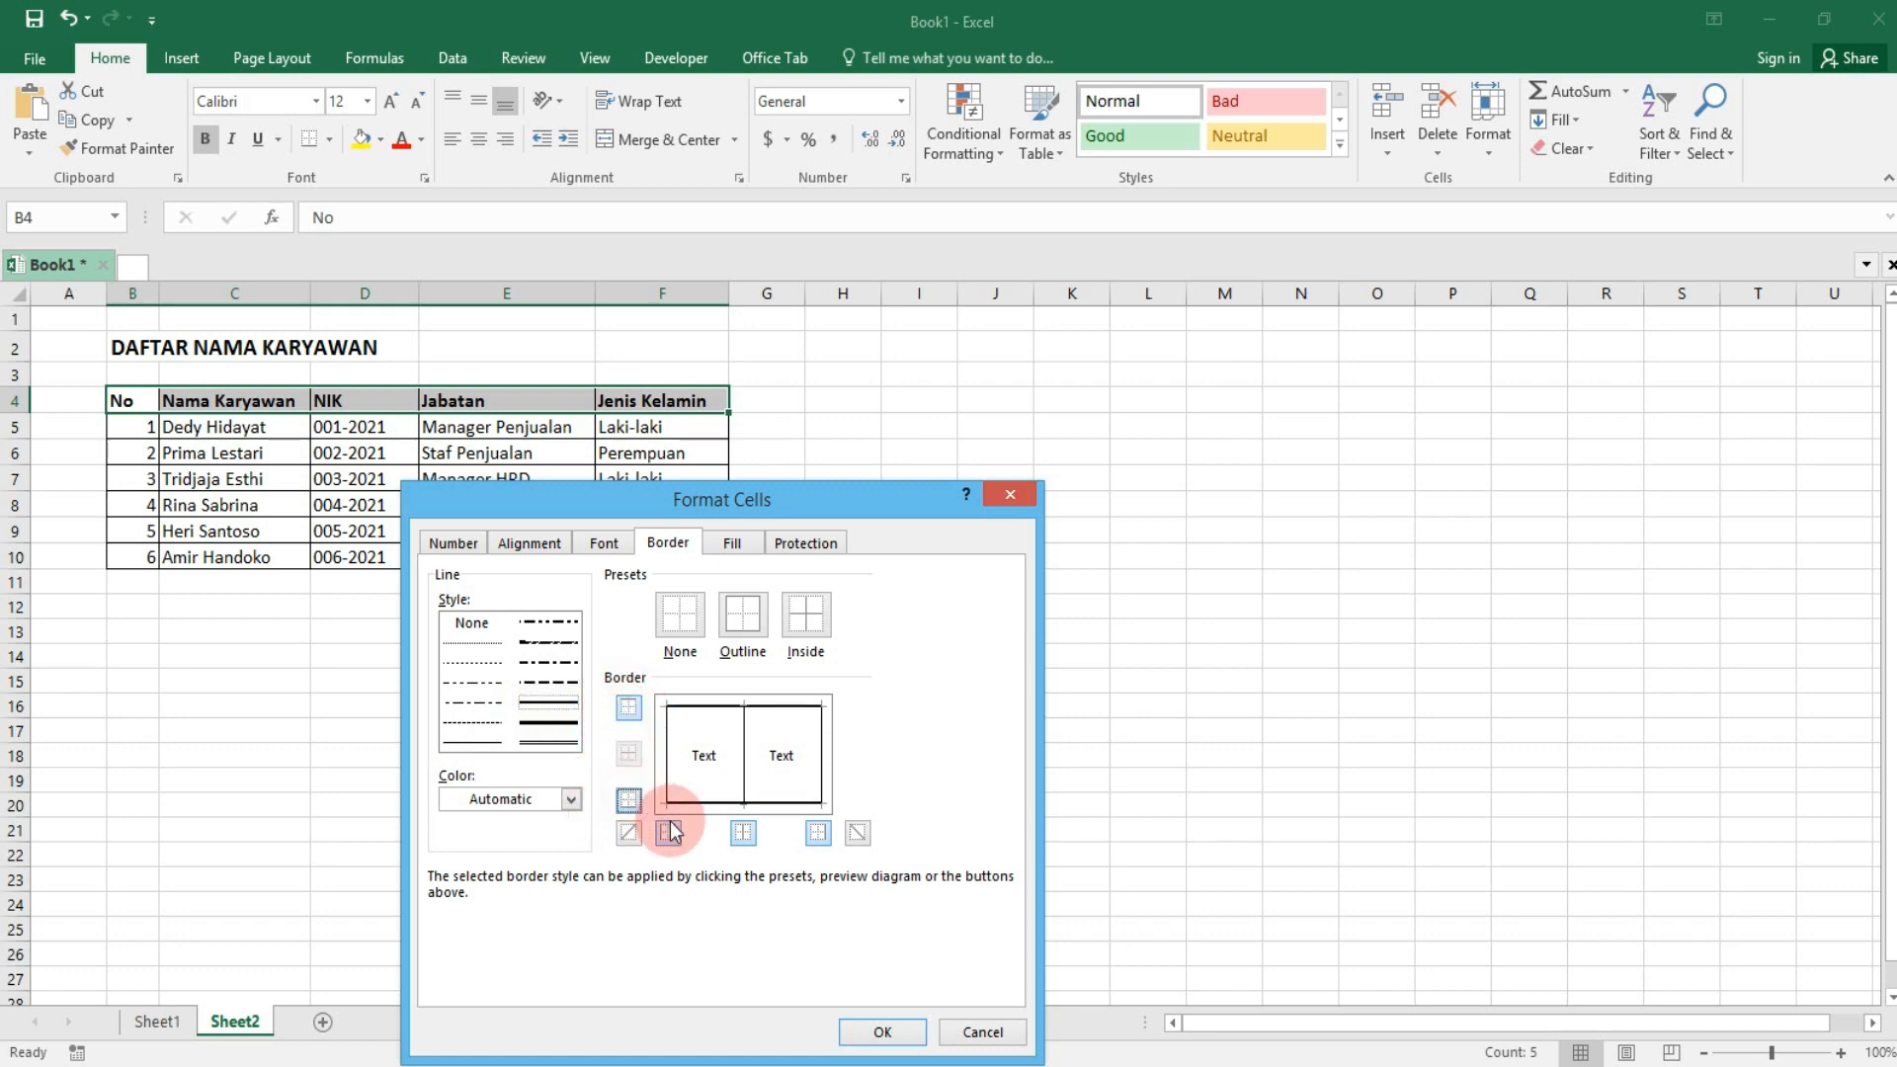
{"action": "left_click", "coordinate": [884, 1032]}
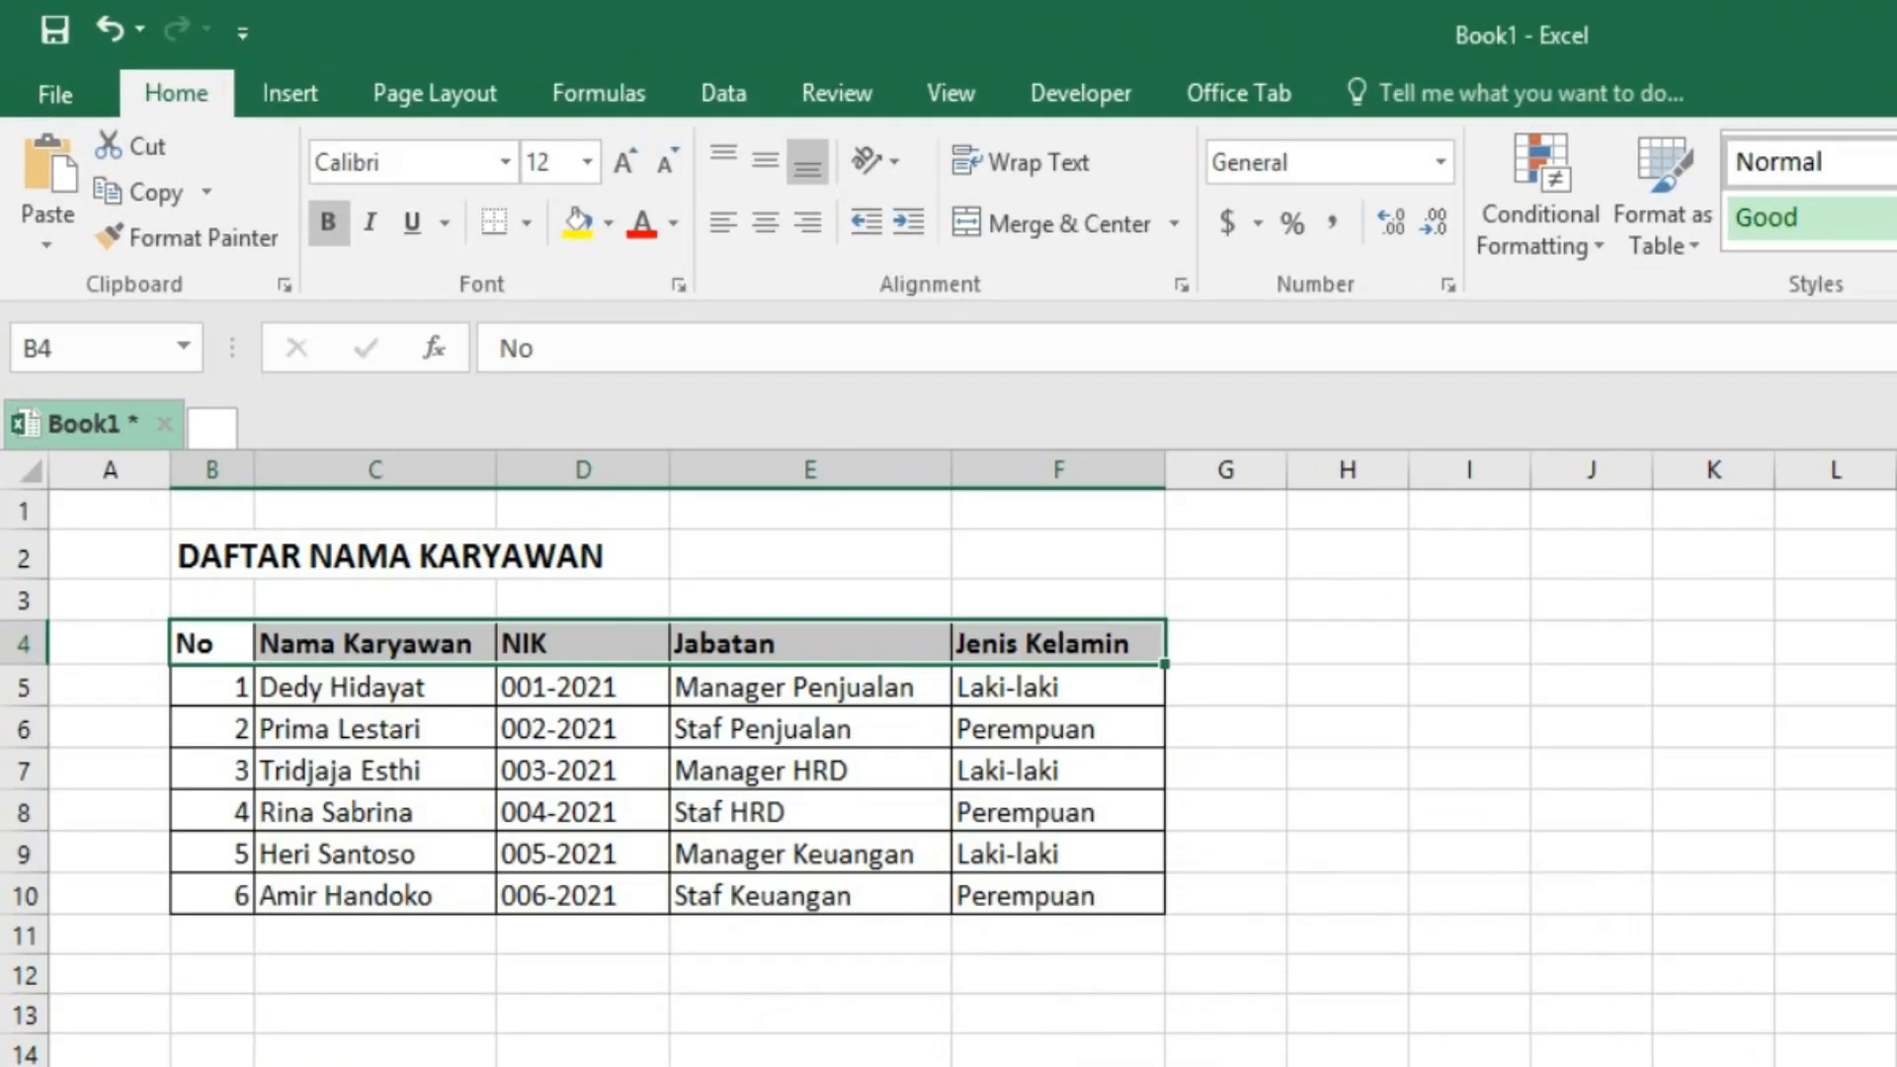
{"action": "left_click", "coordinate": [296, 628]}
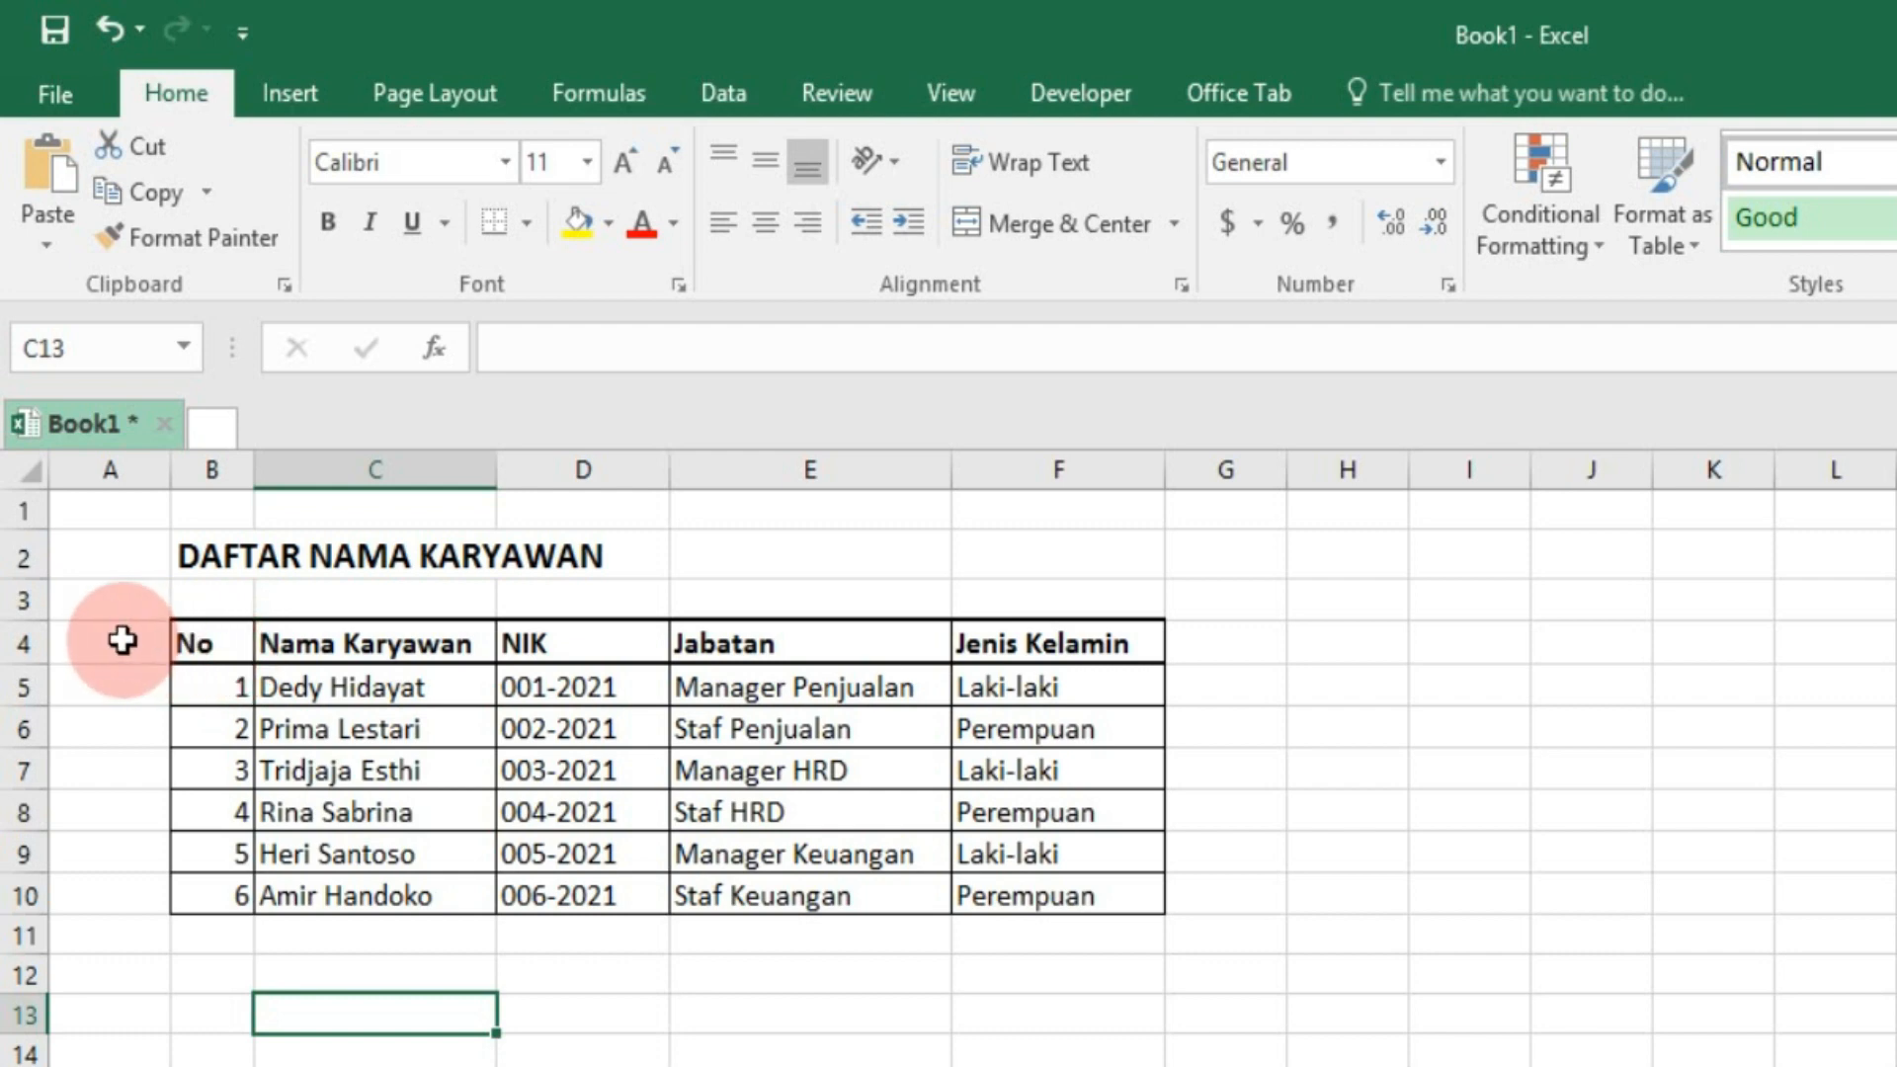
- Merge and center the title across B2:F2
{"action": "left_click", "coordinate": [202, 548]}
{"action": "left_click_drag", "start_coordinate": [206, 548], "coordinate": [1019, 571]}
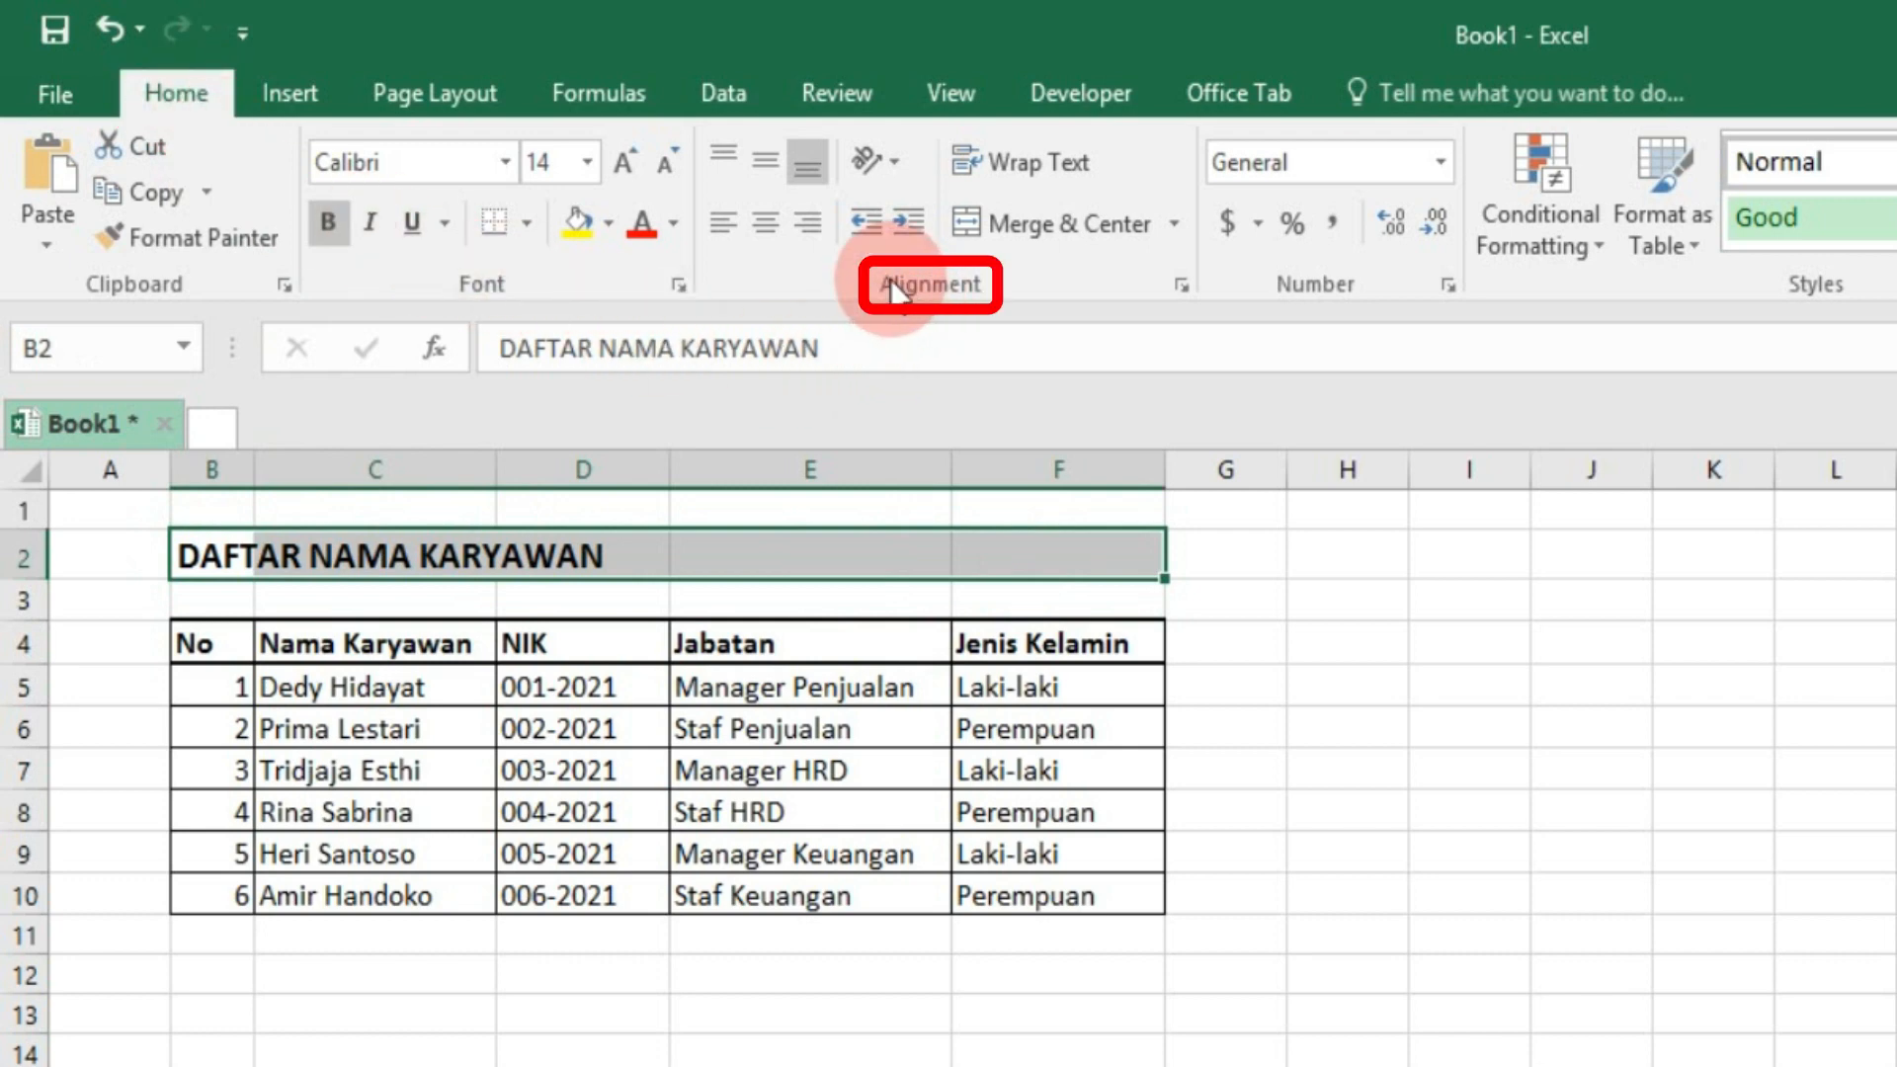
{"action": "left_click", "coordinate": [1045, 228]}
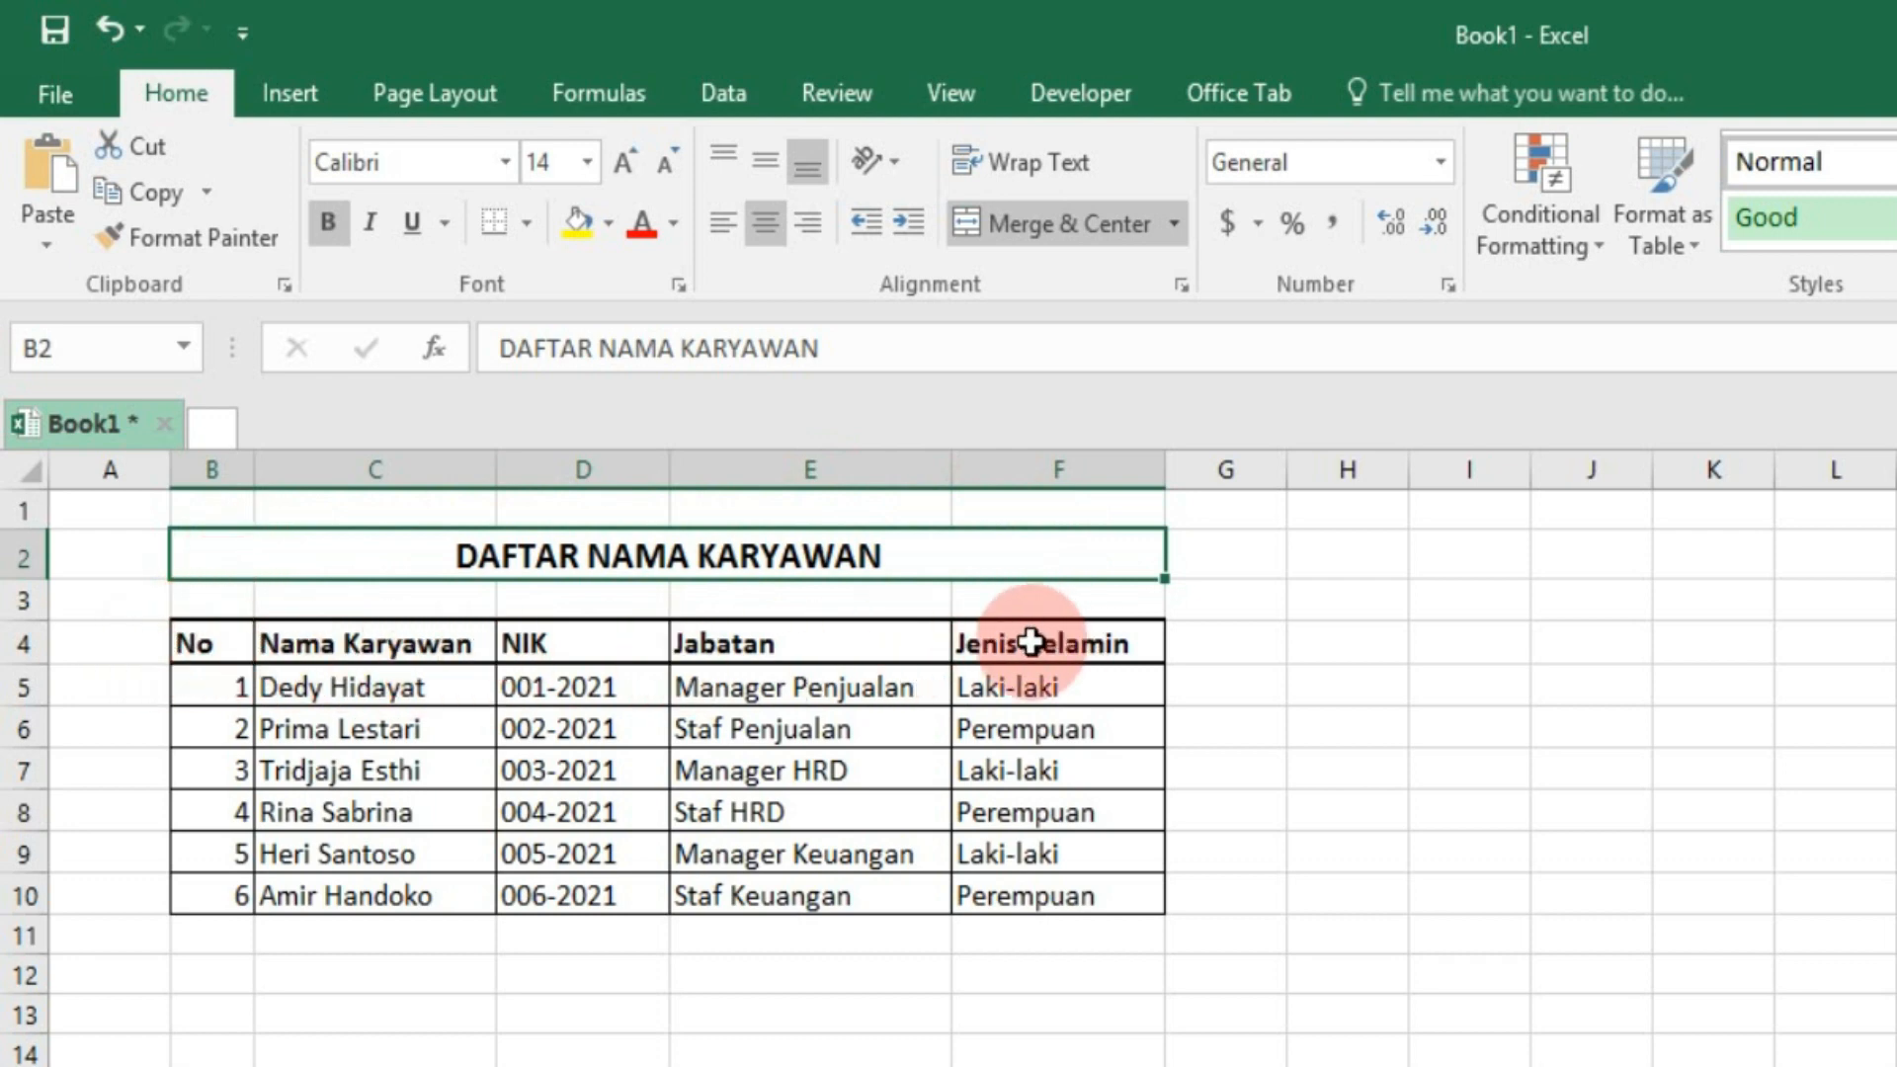
- Center the headings in B4:F4 horizontally
{"action": "left_click", "coordinate": [150, 656]}
{"action": "mouse_move", "coordinate": [242, 648]}
{"action": "left_mouse_down"}
{"action": "mouse_move", "coordinate": [975, 672]}
{"action": "mouse_move", "coordinate": [1052, 644]}
{"action": "left_mouse_up"}
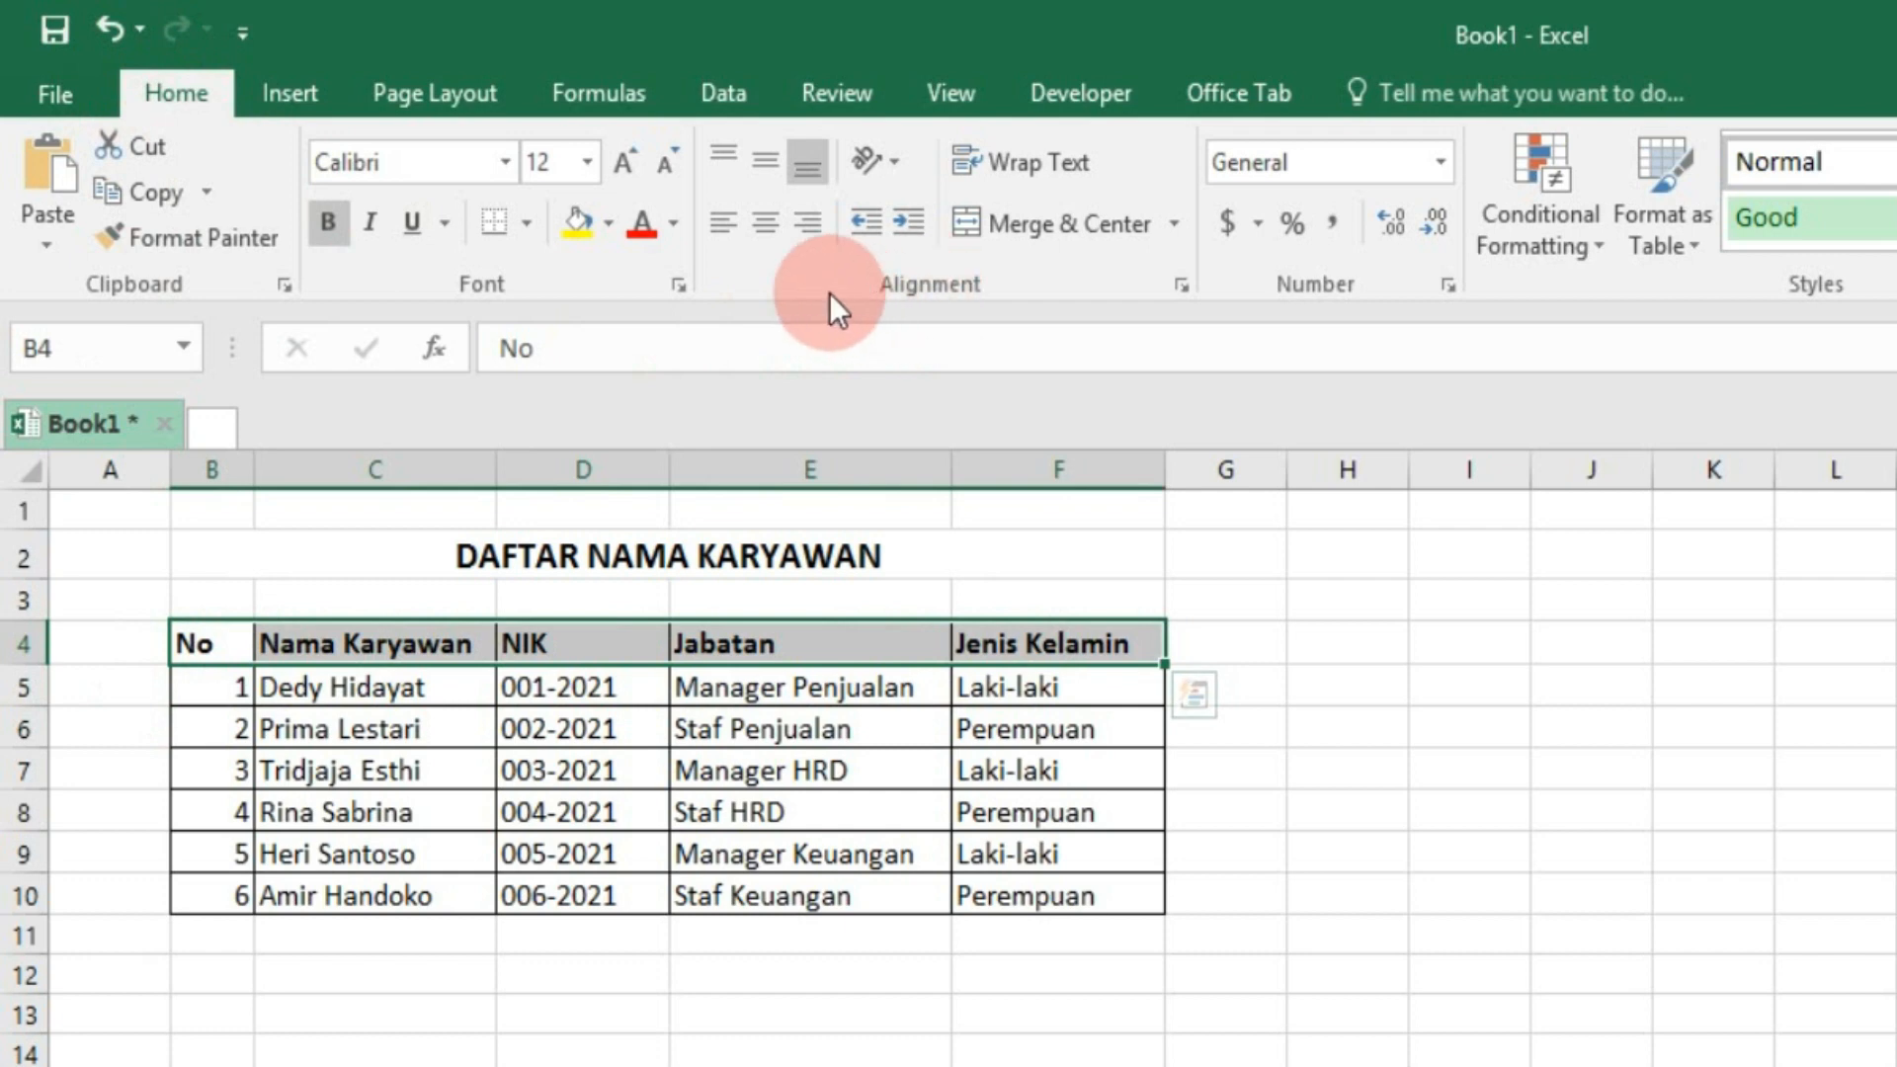
{"action": "left_click", "coordinate": [767, 252]}
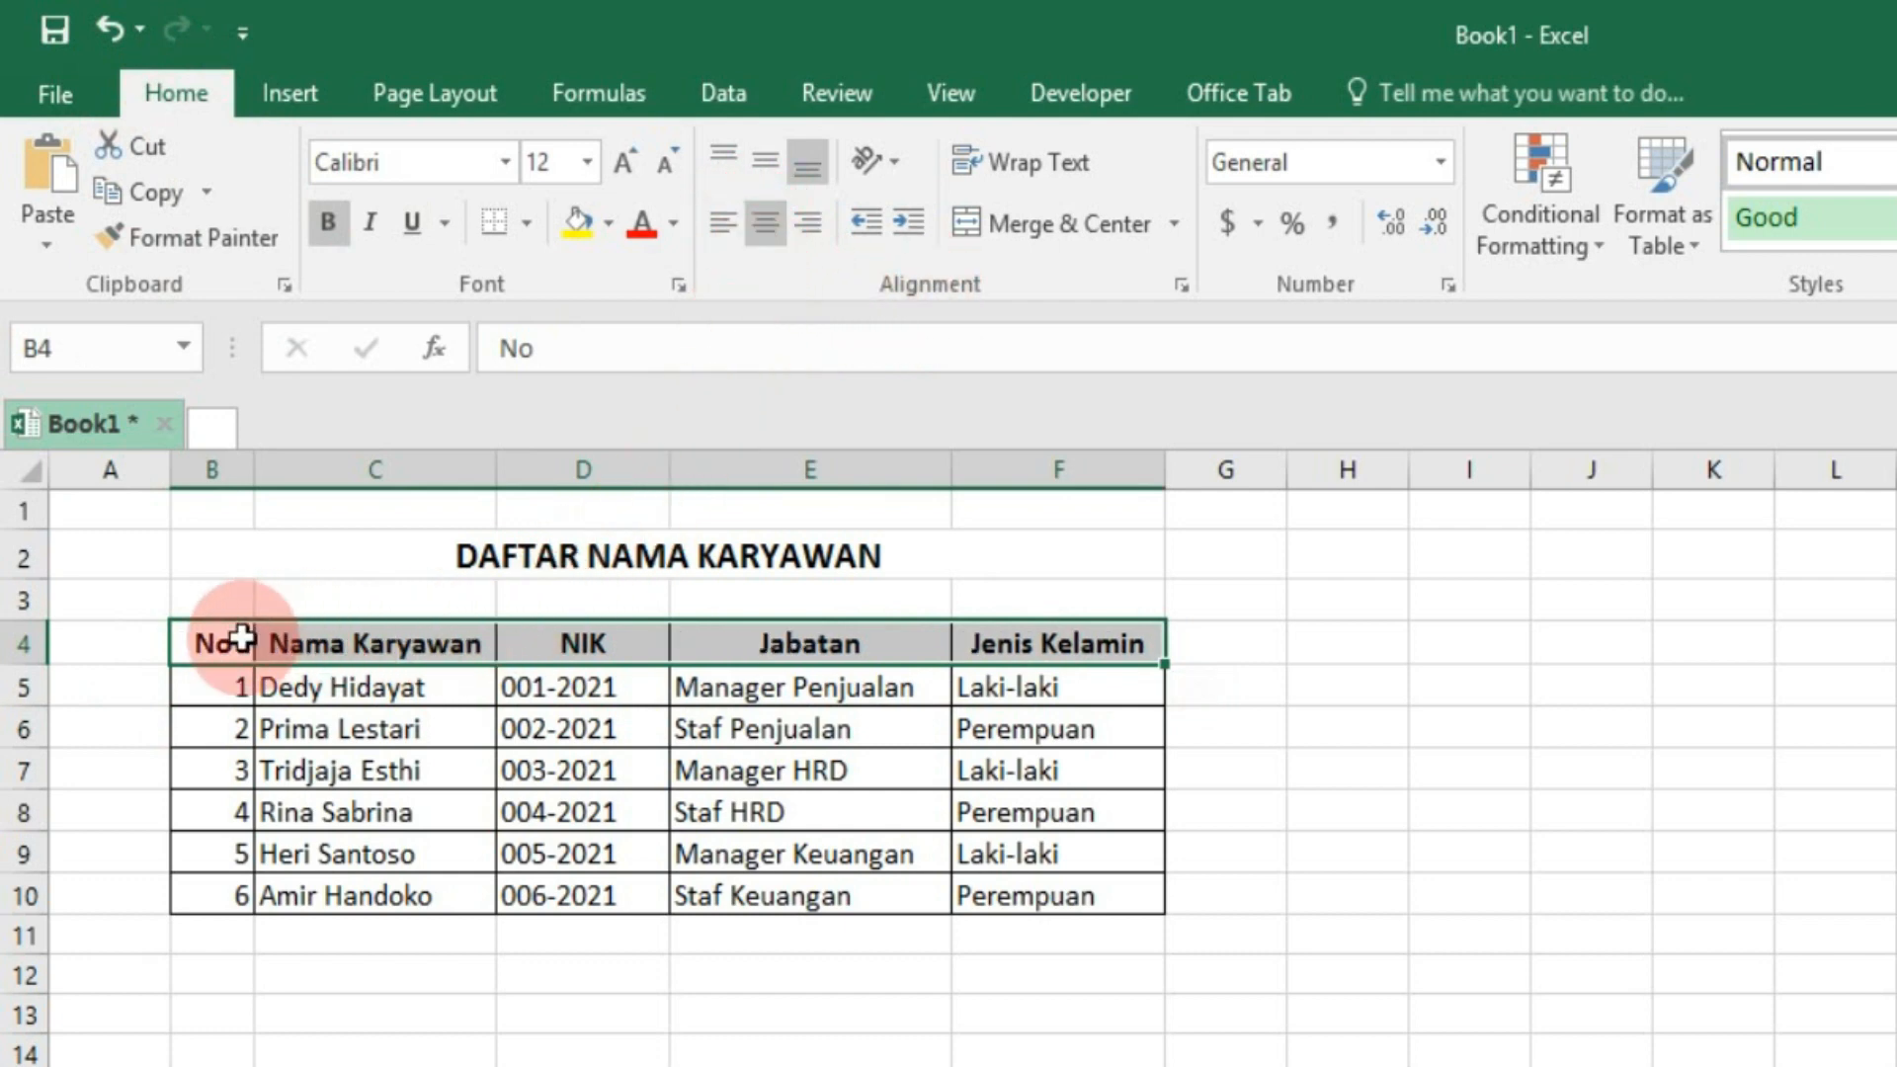
- Center the row numbers in B5:B10 horizontally
{"action": "left_click_drag", "start_coordinate": [219, 682], "coordinate": [233, 895]}
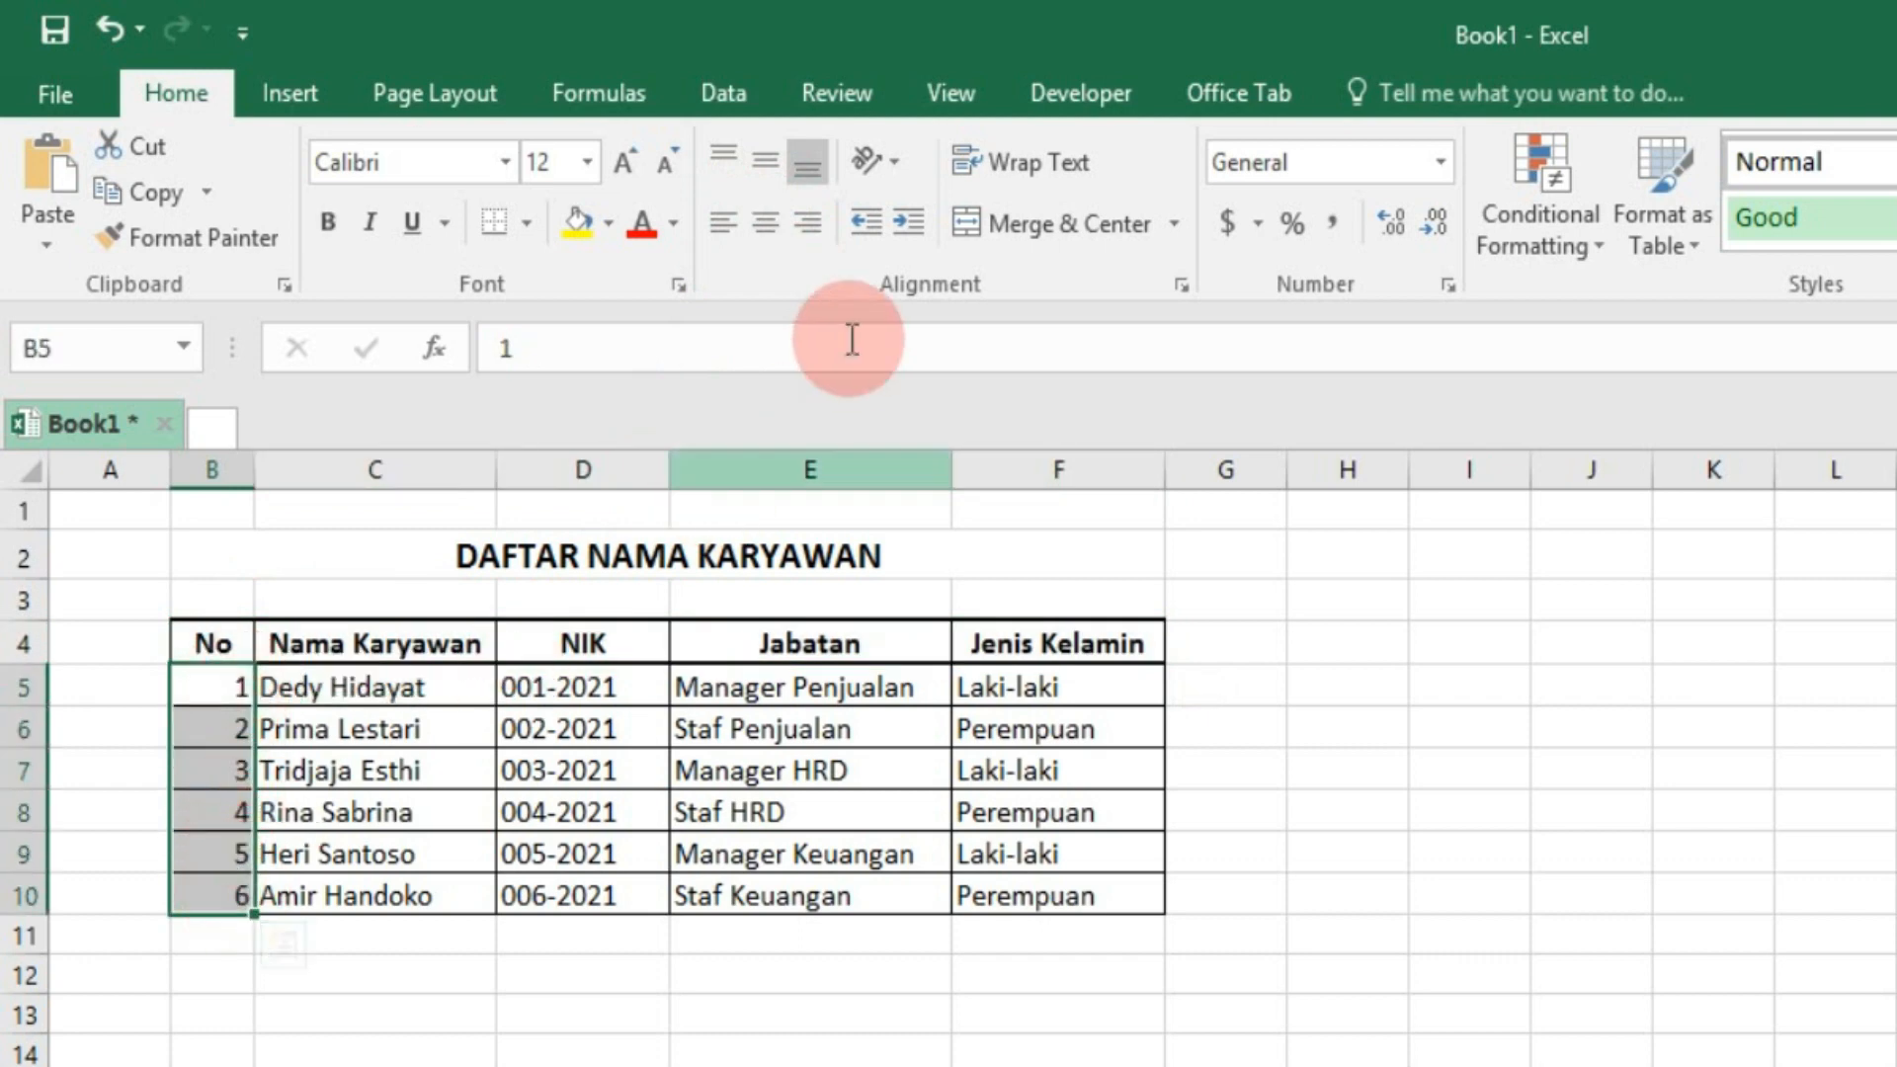
{"action": "left_click", "coordinate": [777, 226]}
{"action": "left_click", "coordinate": [457, 1031]}
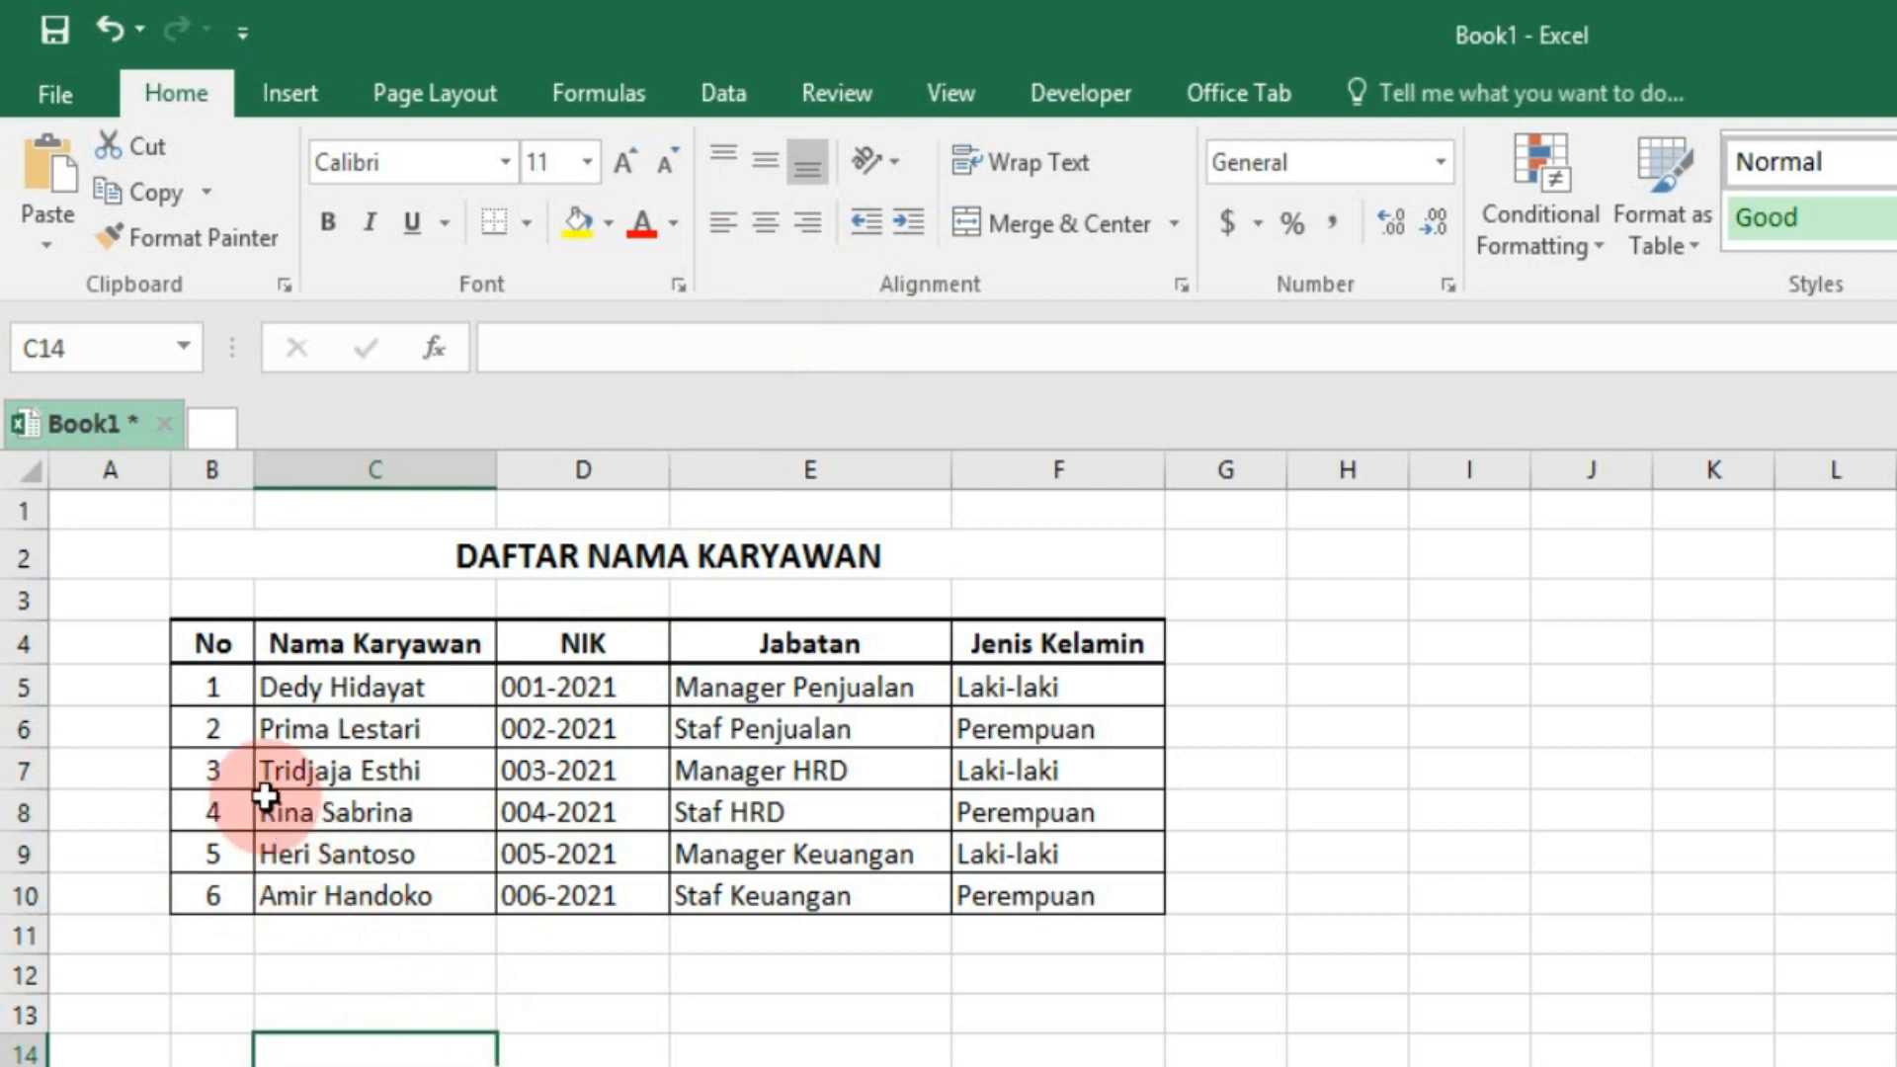
{"action": "left_click", "coordinate": [212, 682]}
{"action": "mouse_move", "coordinate": [212, 682]}
{"action": "left_mouse_down"}
{"action": "mouse_move", "coordinate": [783, 733]}
{"action": "mouse_move", "coordinate": [953, 783]}
{"action": "mouse_move", "coordinate": [987, 851]}
{"action": "left_mouse_up"}
{"action": "left_click_drag", "start_coordinate": [237, 644], "coordinate": [1052, 899]}
{"action": "left_click", "coordinate": [860, 998]}
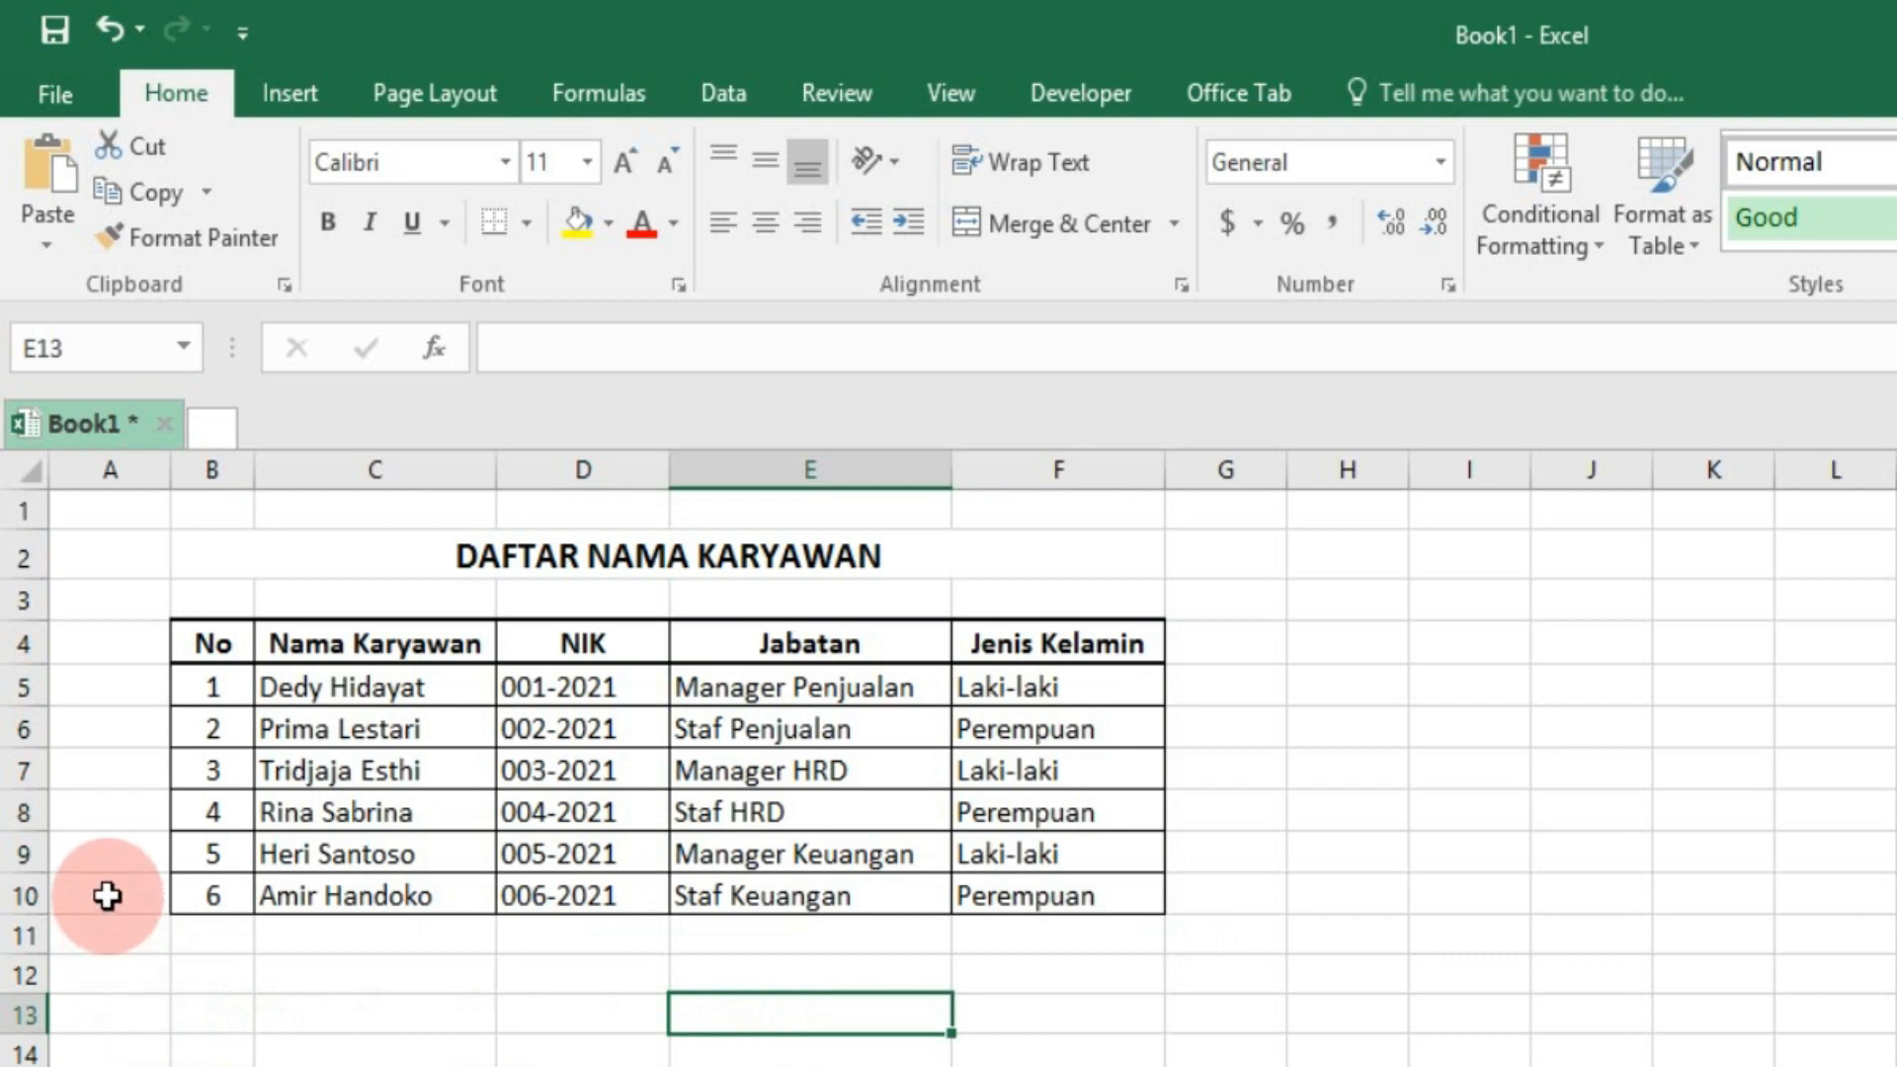
- Increase the height of rows 4 to 10 evenly to give the table more space
{"action": "left_click", "coordinate": [26, 645]}
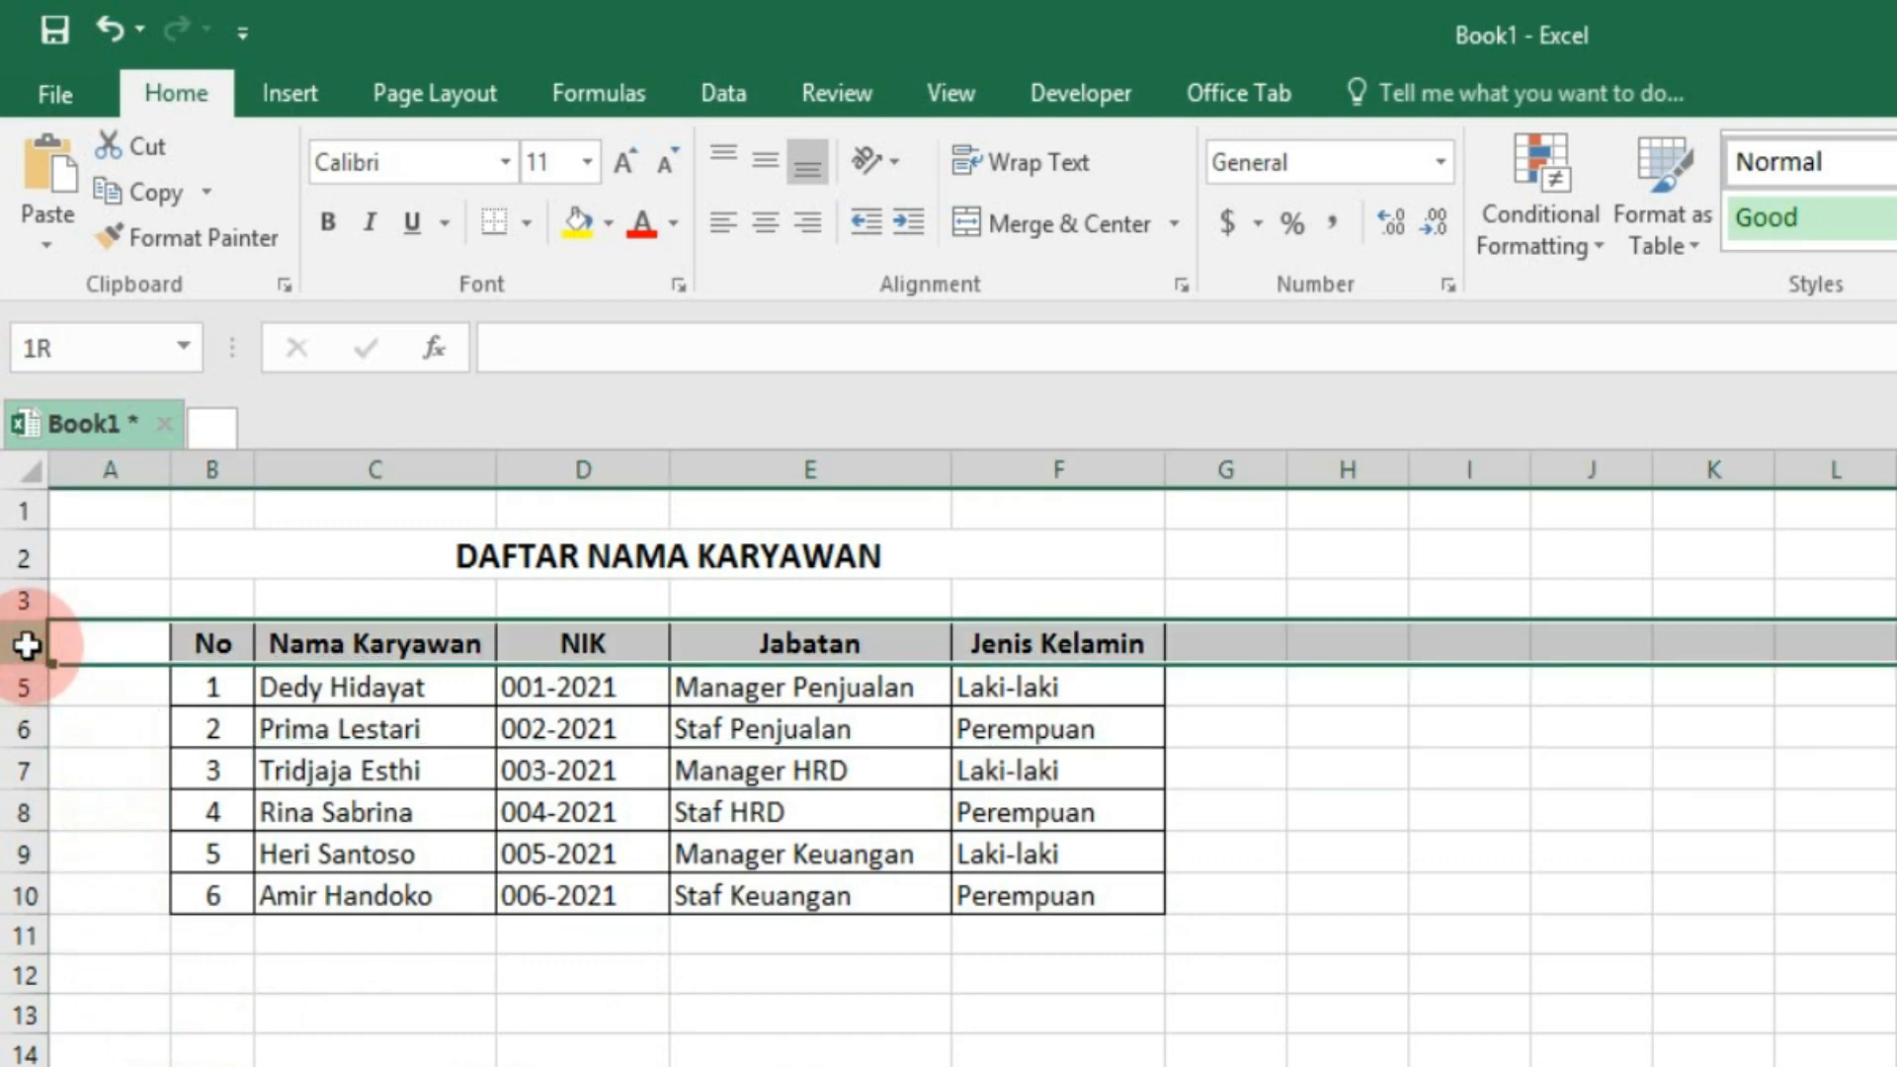
{"action": "left_click_drag", "start_coordinate": [27, 655], "coordinate": [18, 895]}
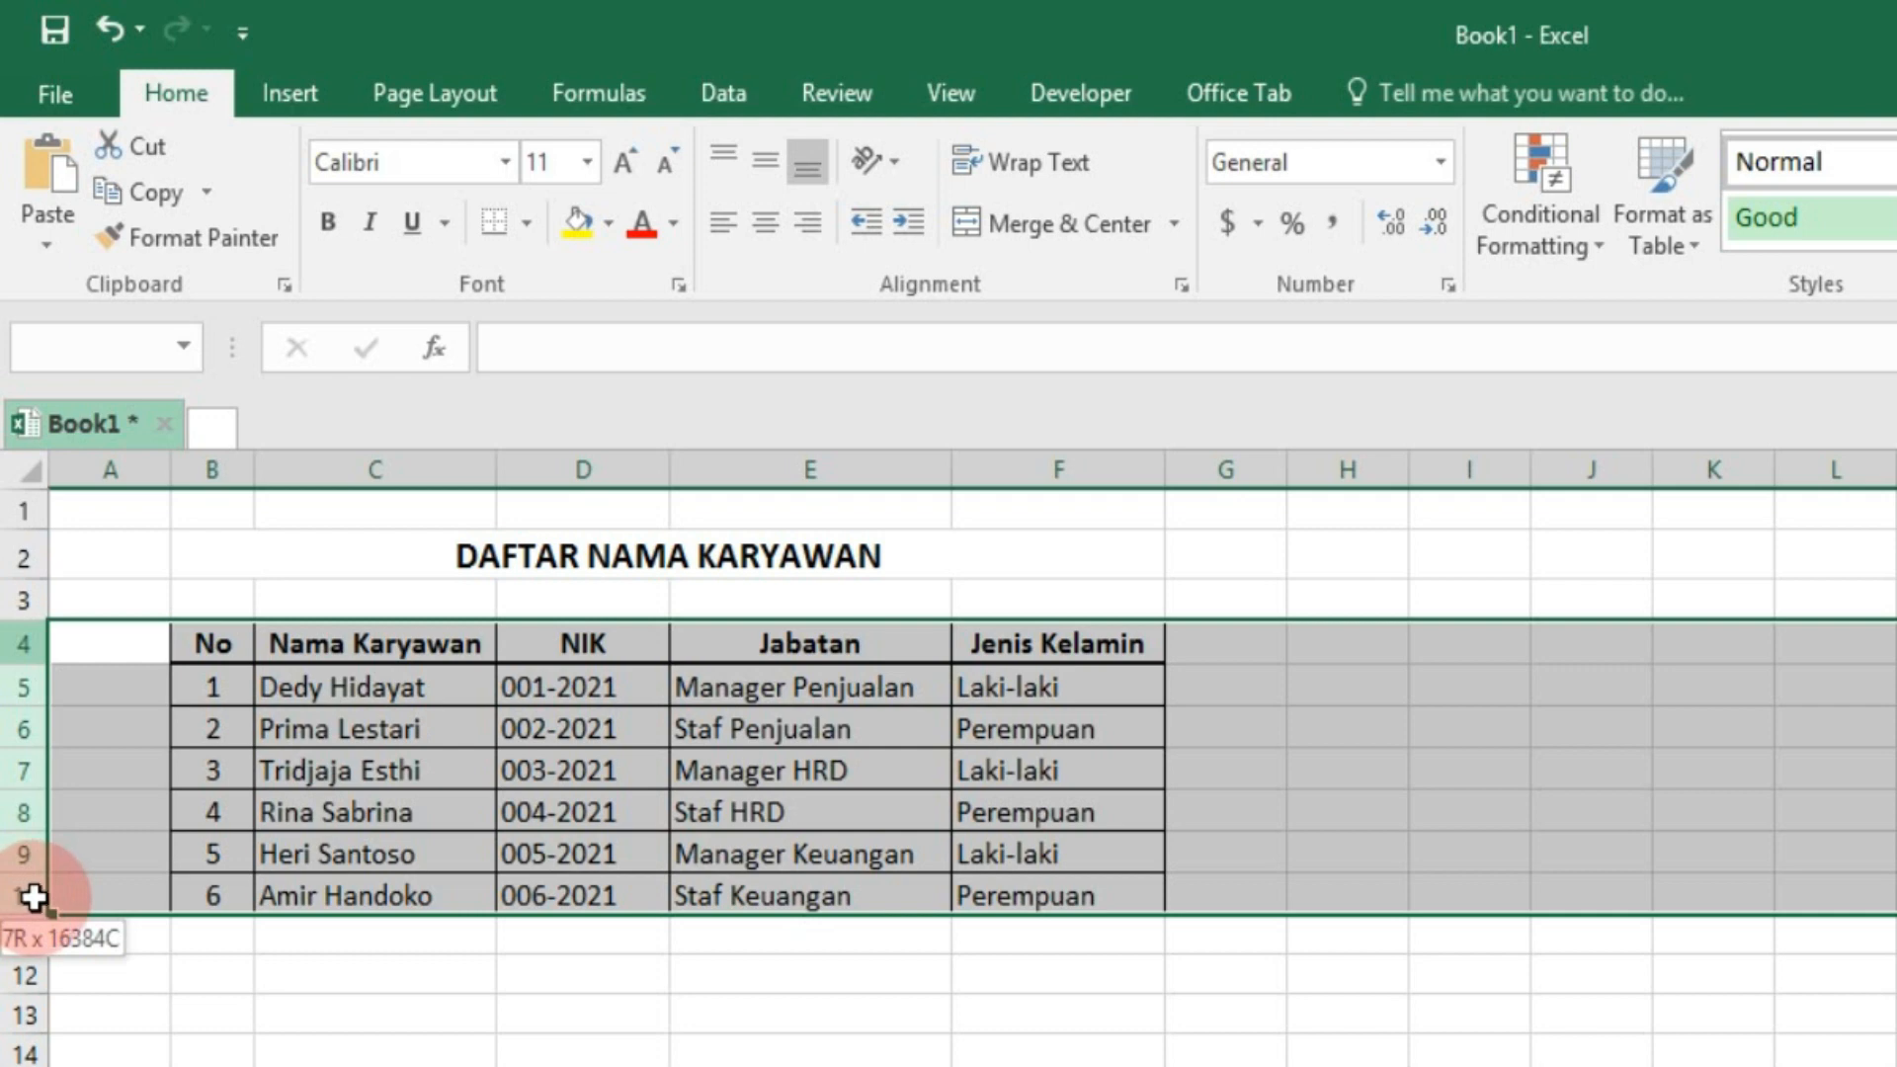
{"action": "left_click_drag", "start_coordinate": [32, 897], "coordinate": [29, 894]}
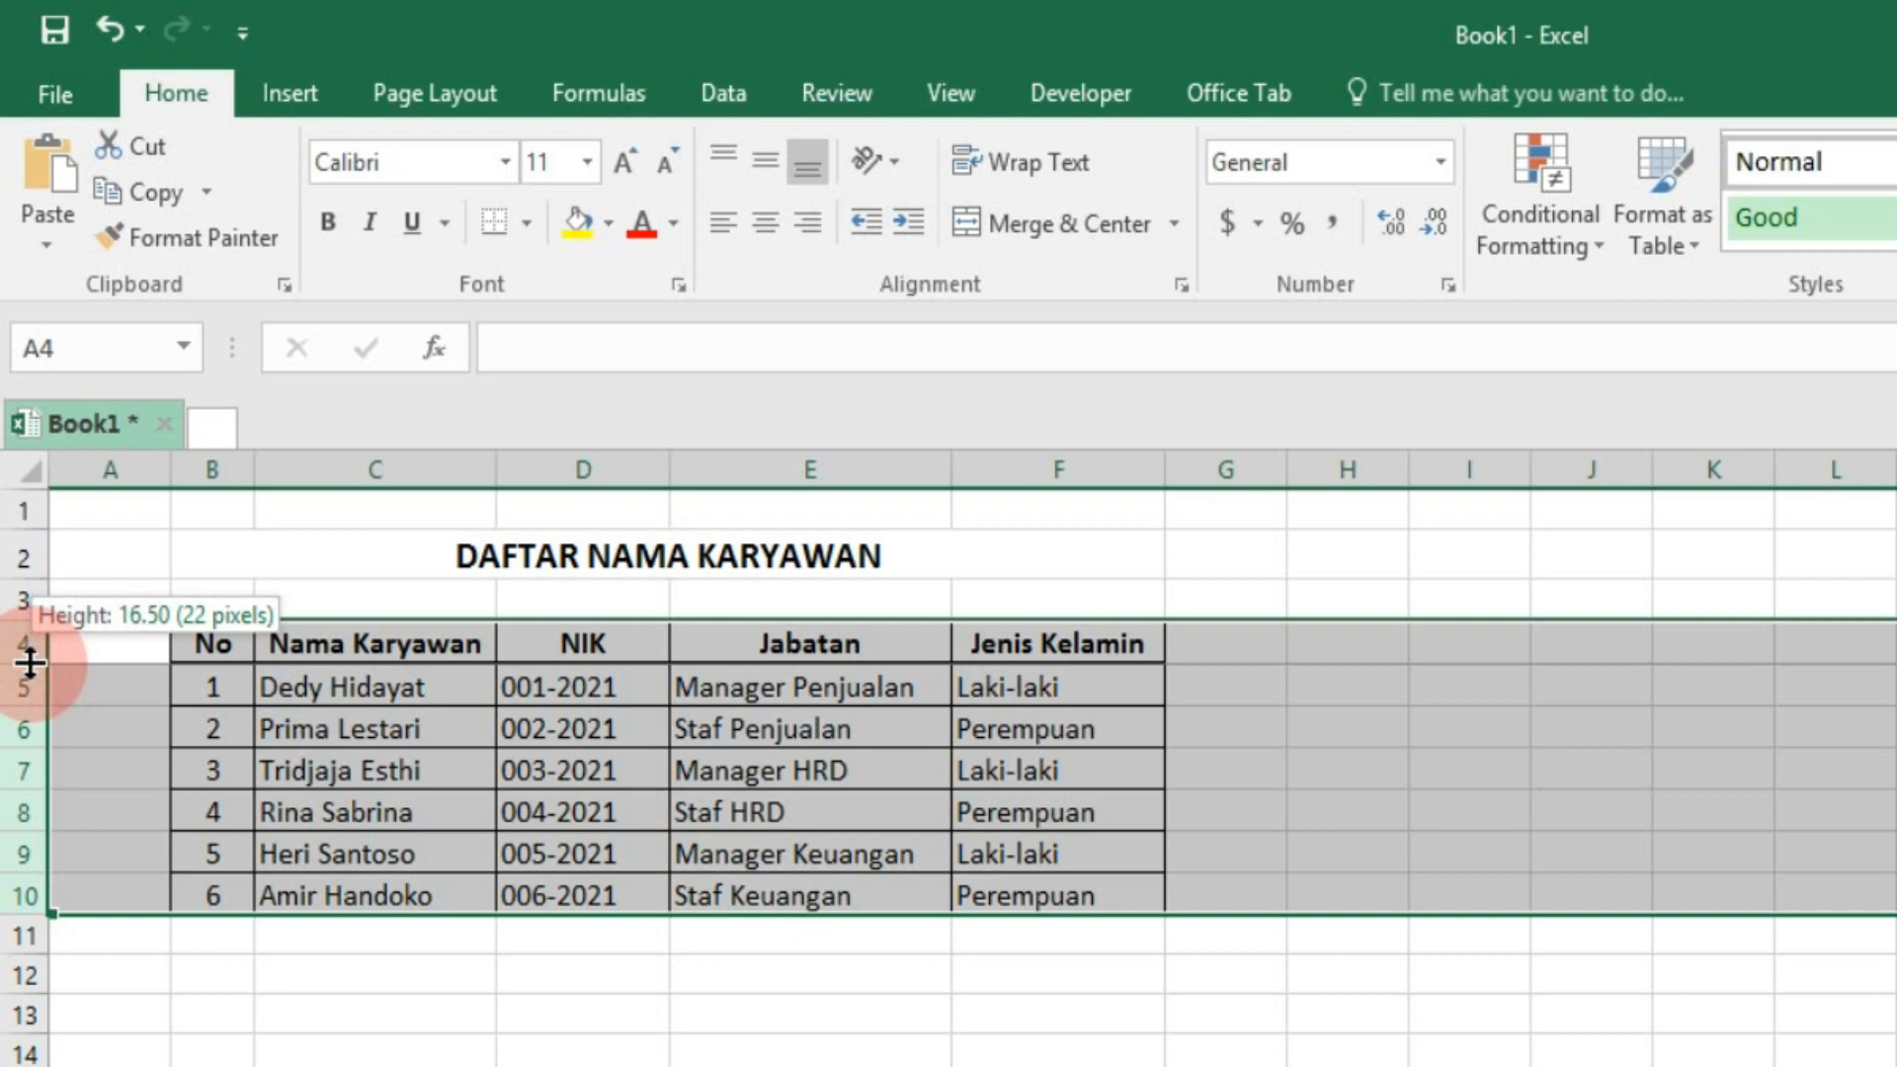
{"action": "left_click_drag", "start_coordinate": [29, 663], "coordinate": [29, 686]}
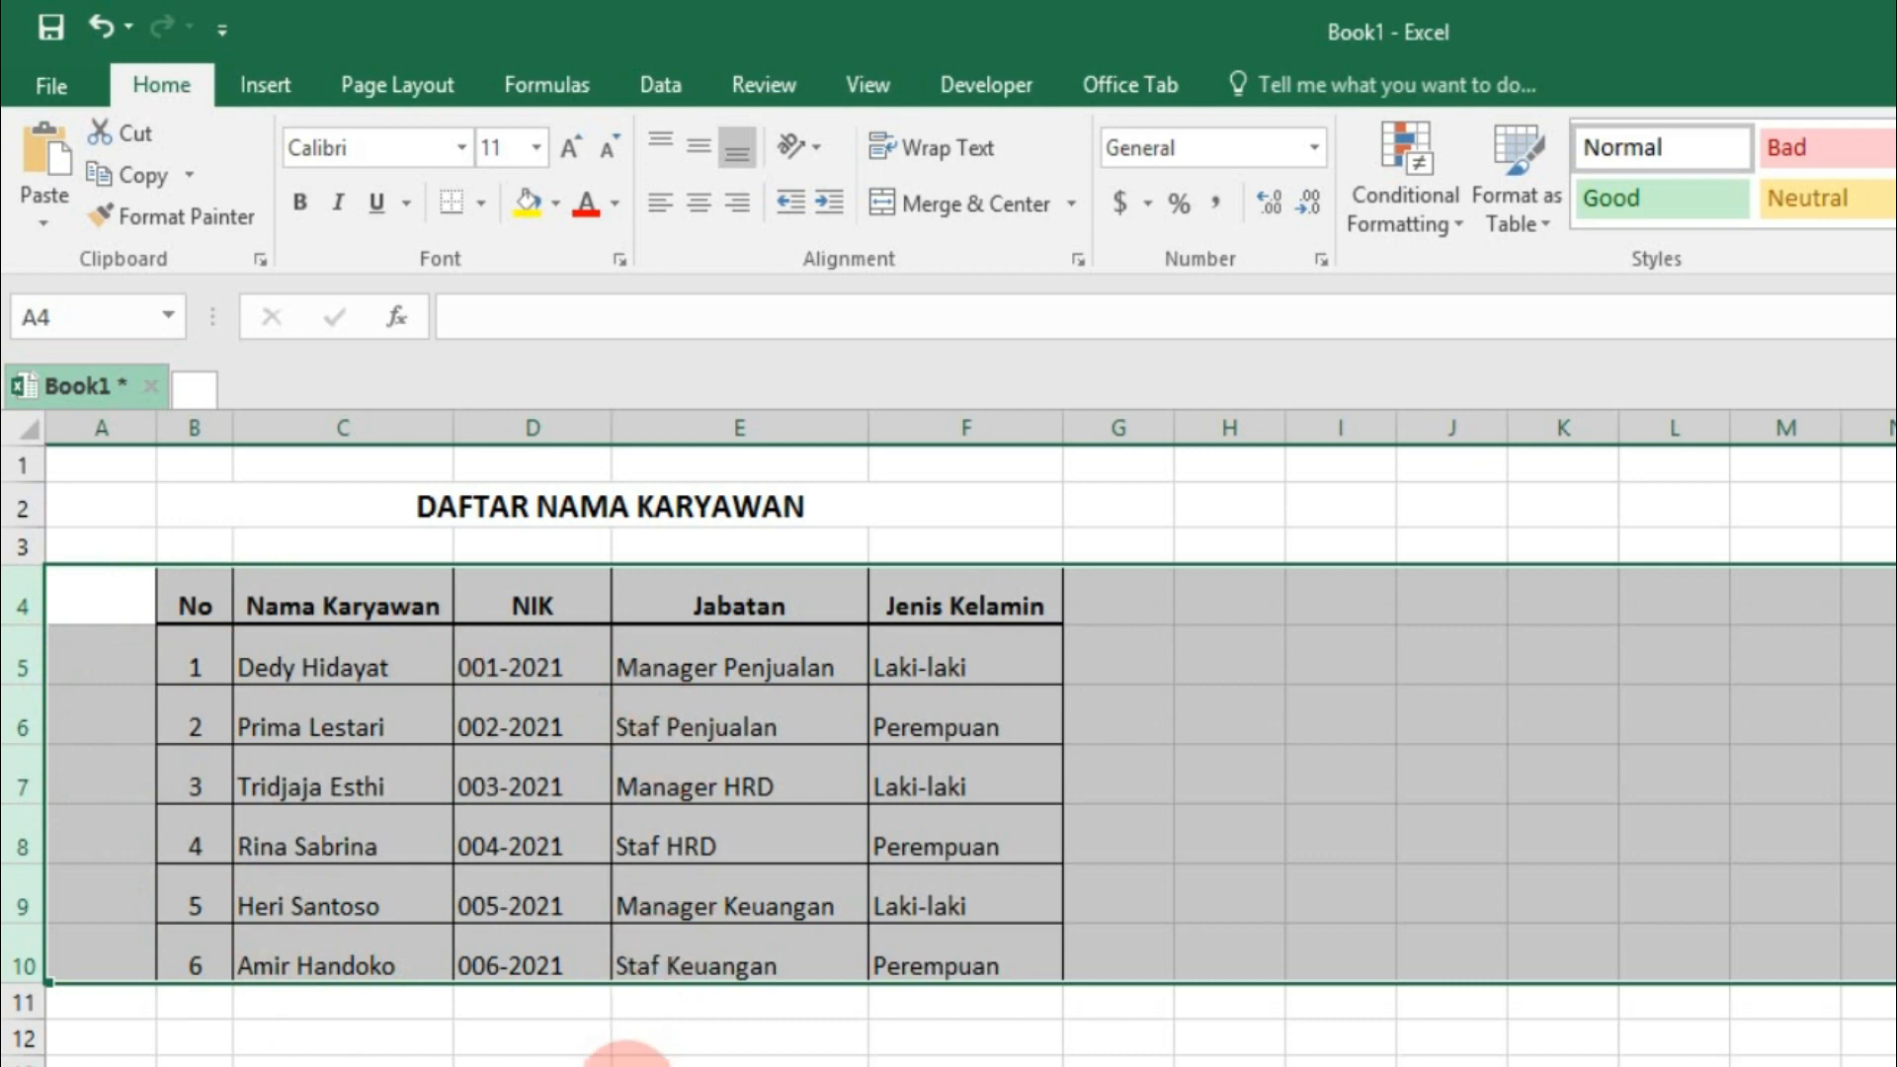
{"action": "left_click", "coordinate": [627, 1063]}
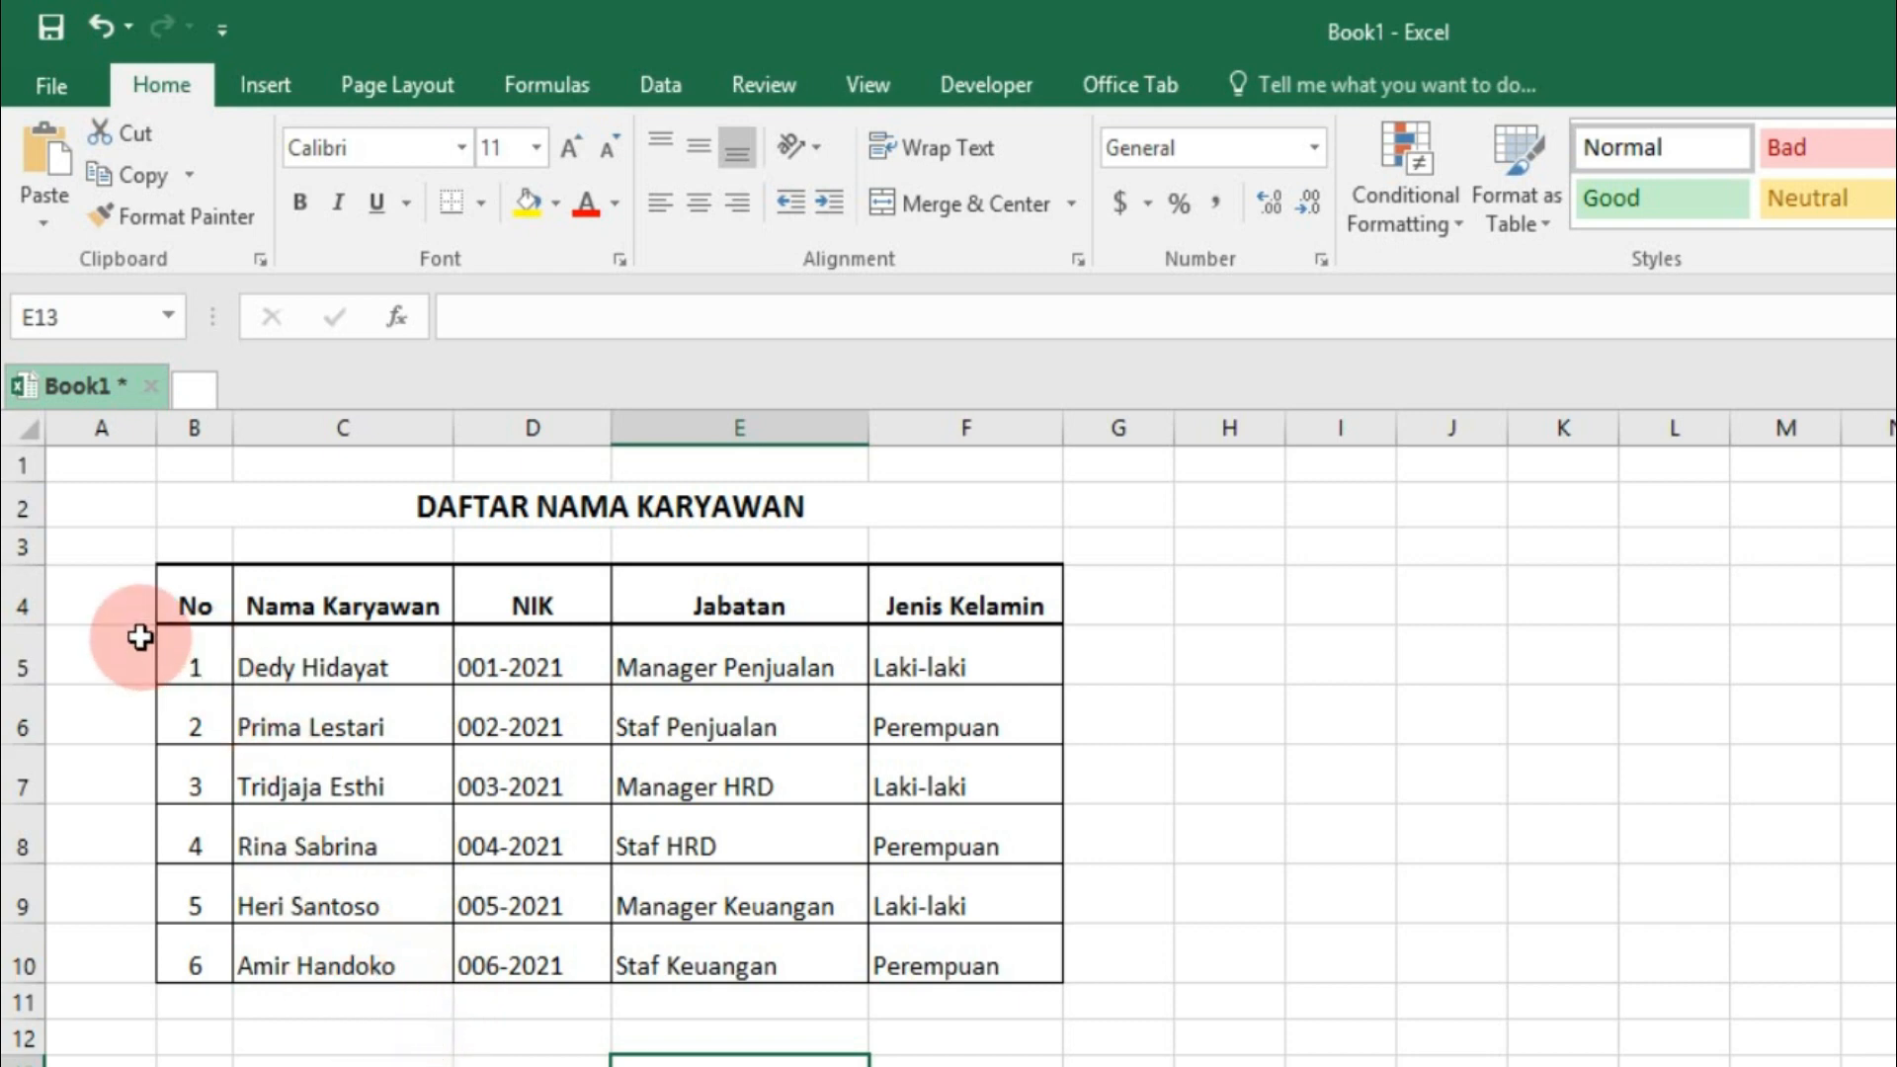
{"action": "left_click_drag", "start_coordinate": [918, 658], "coordinate": [893, 703]}
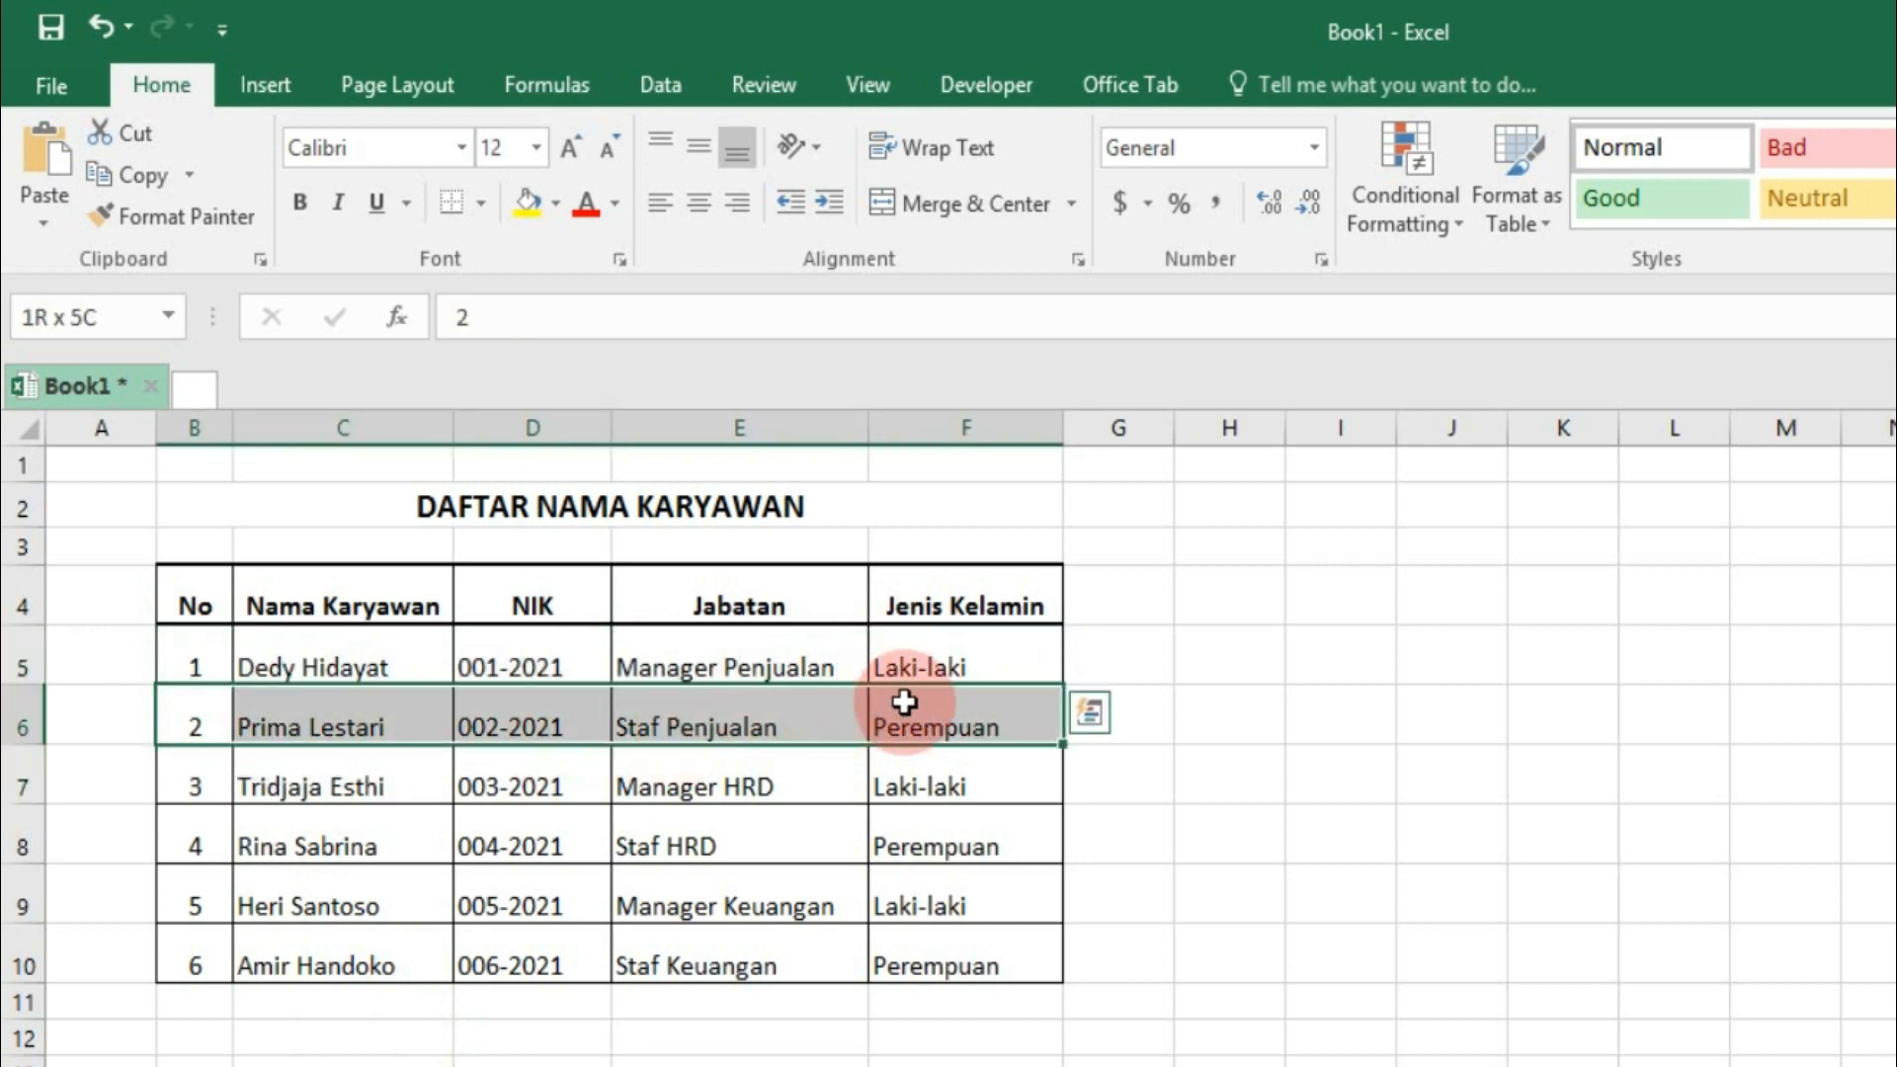
{"action": "left_click", "coordinate": [377, 1043]}
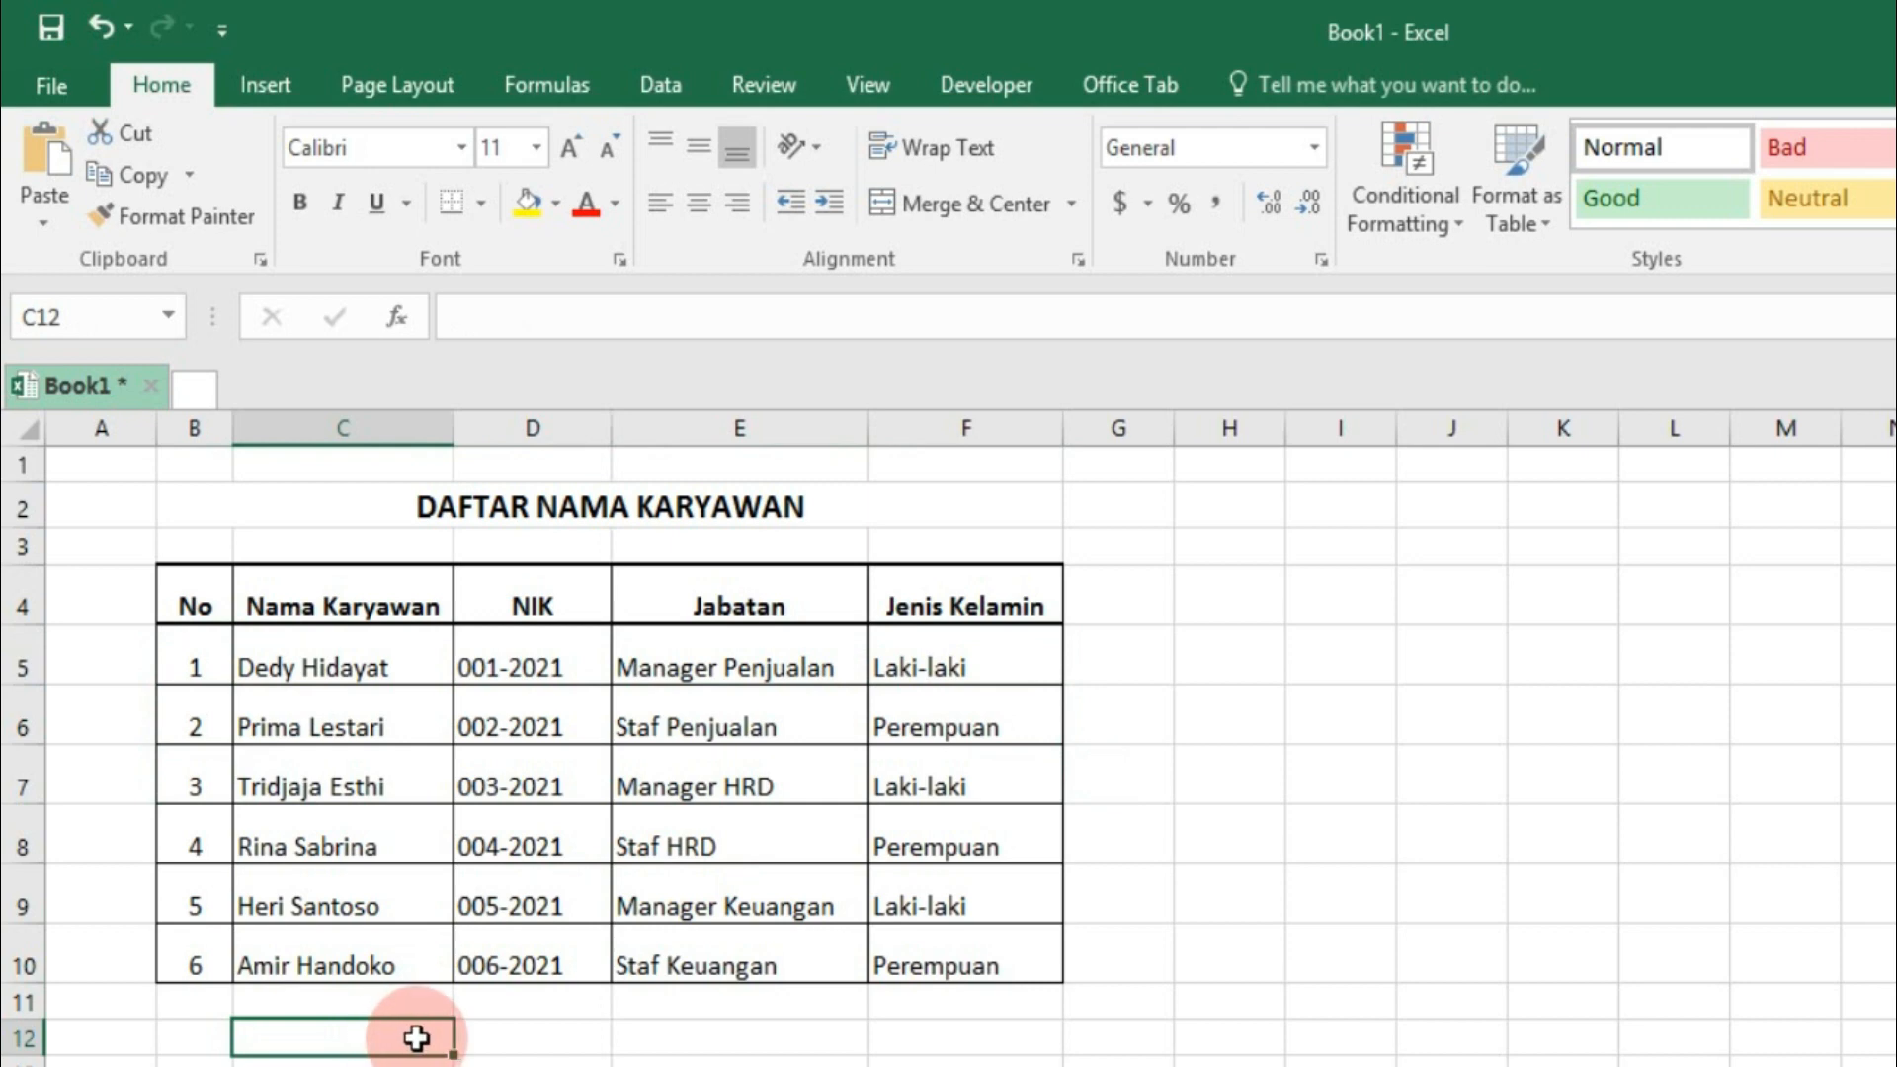
{"action": "left_click", "coordinate": [216, 1032]}
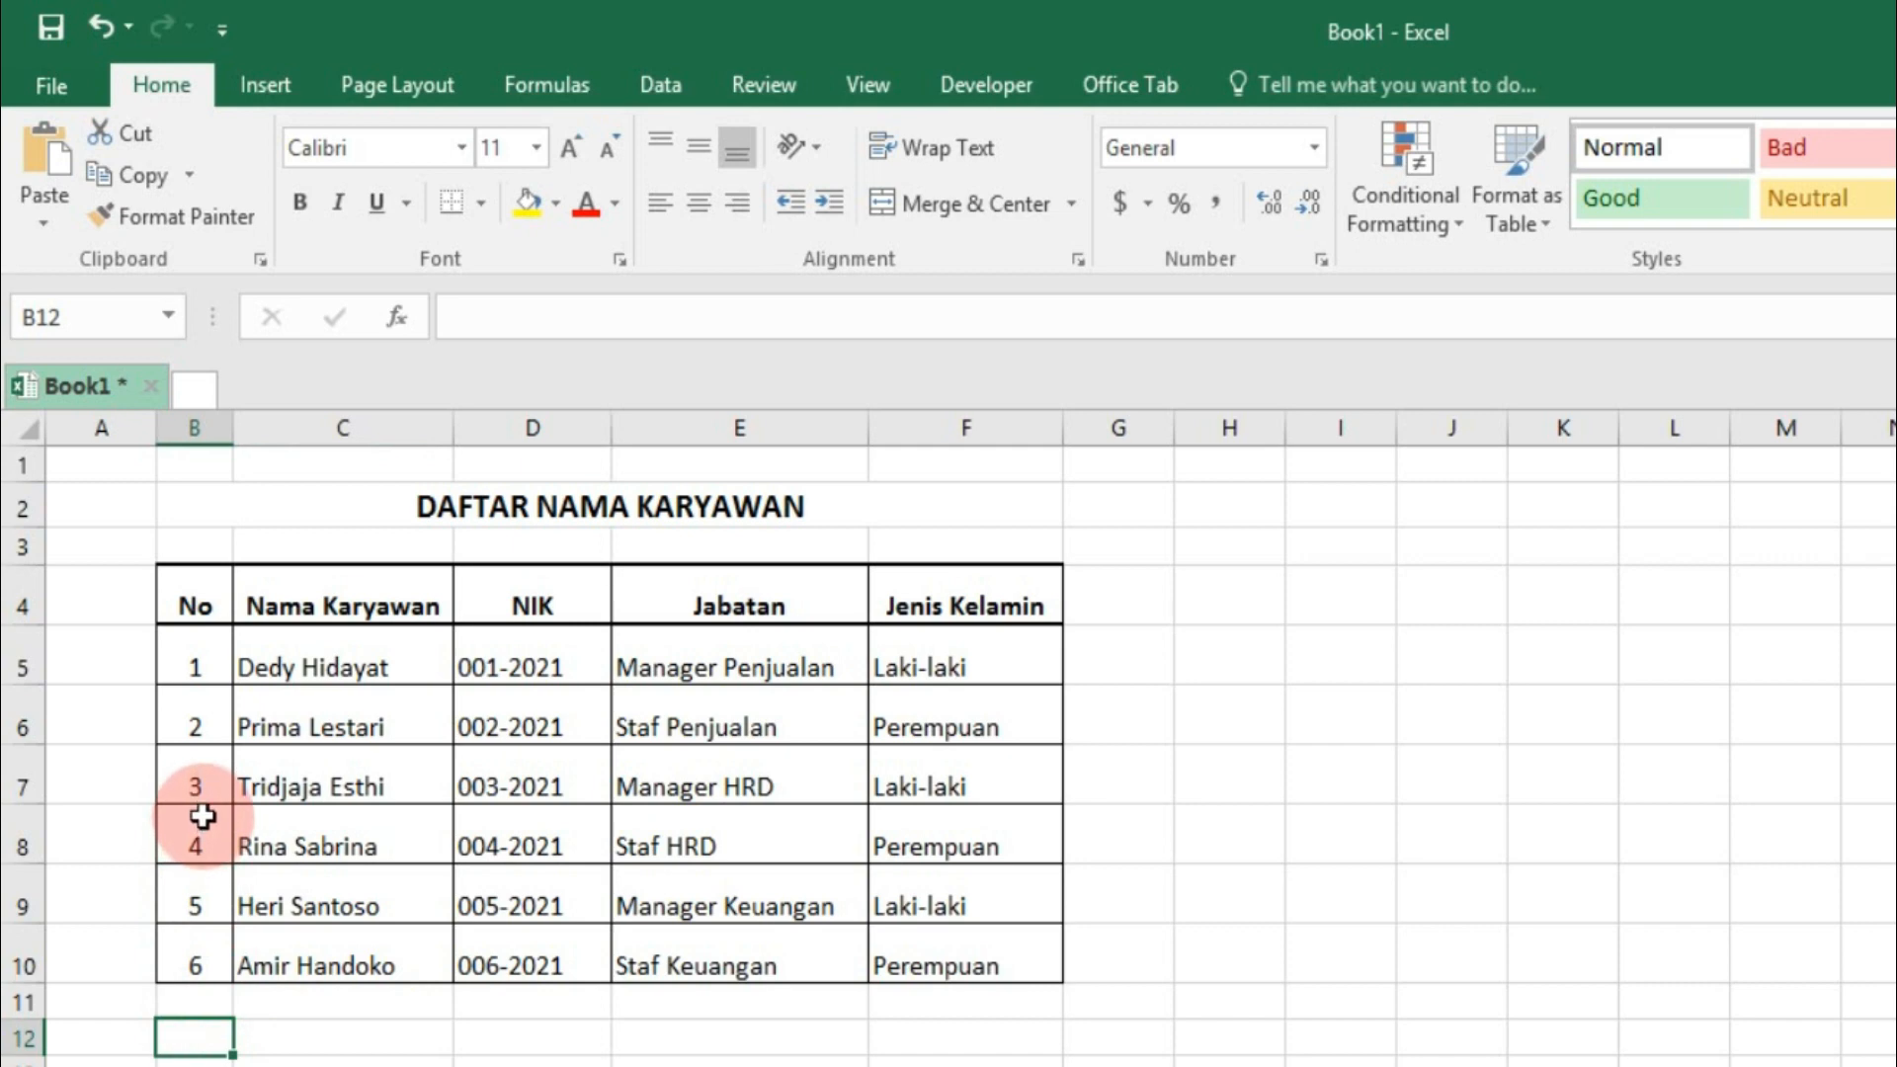
- Center the contents of the whole table, B4:F10, vertically within their cells
{"action": "left_click_drag", "start_coordinate": [203, 603], "coordinate": [975, 956]}
{"action": "left_click", "coordinate": [202, 127]}
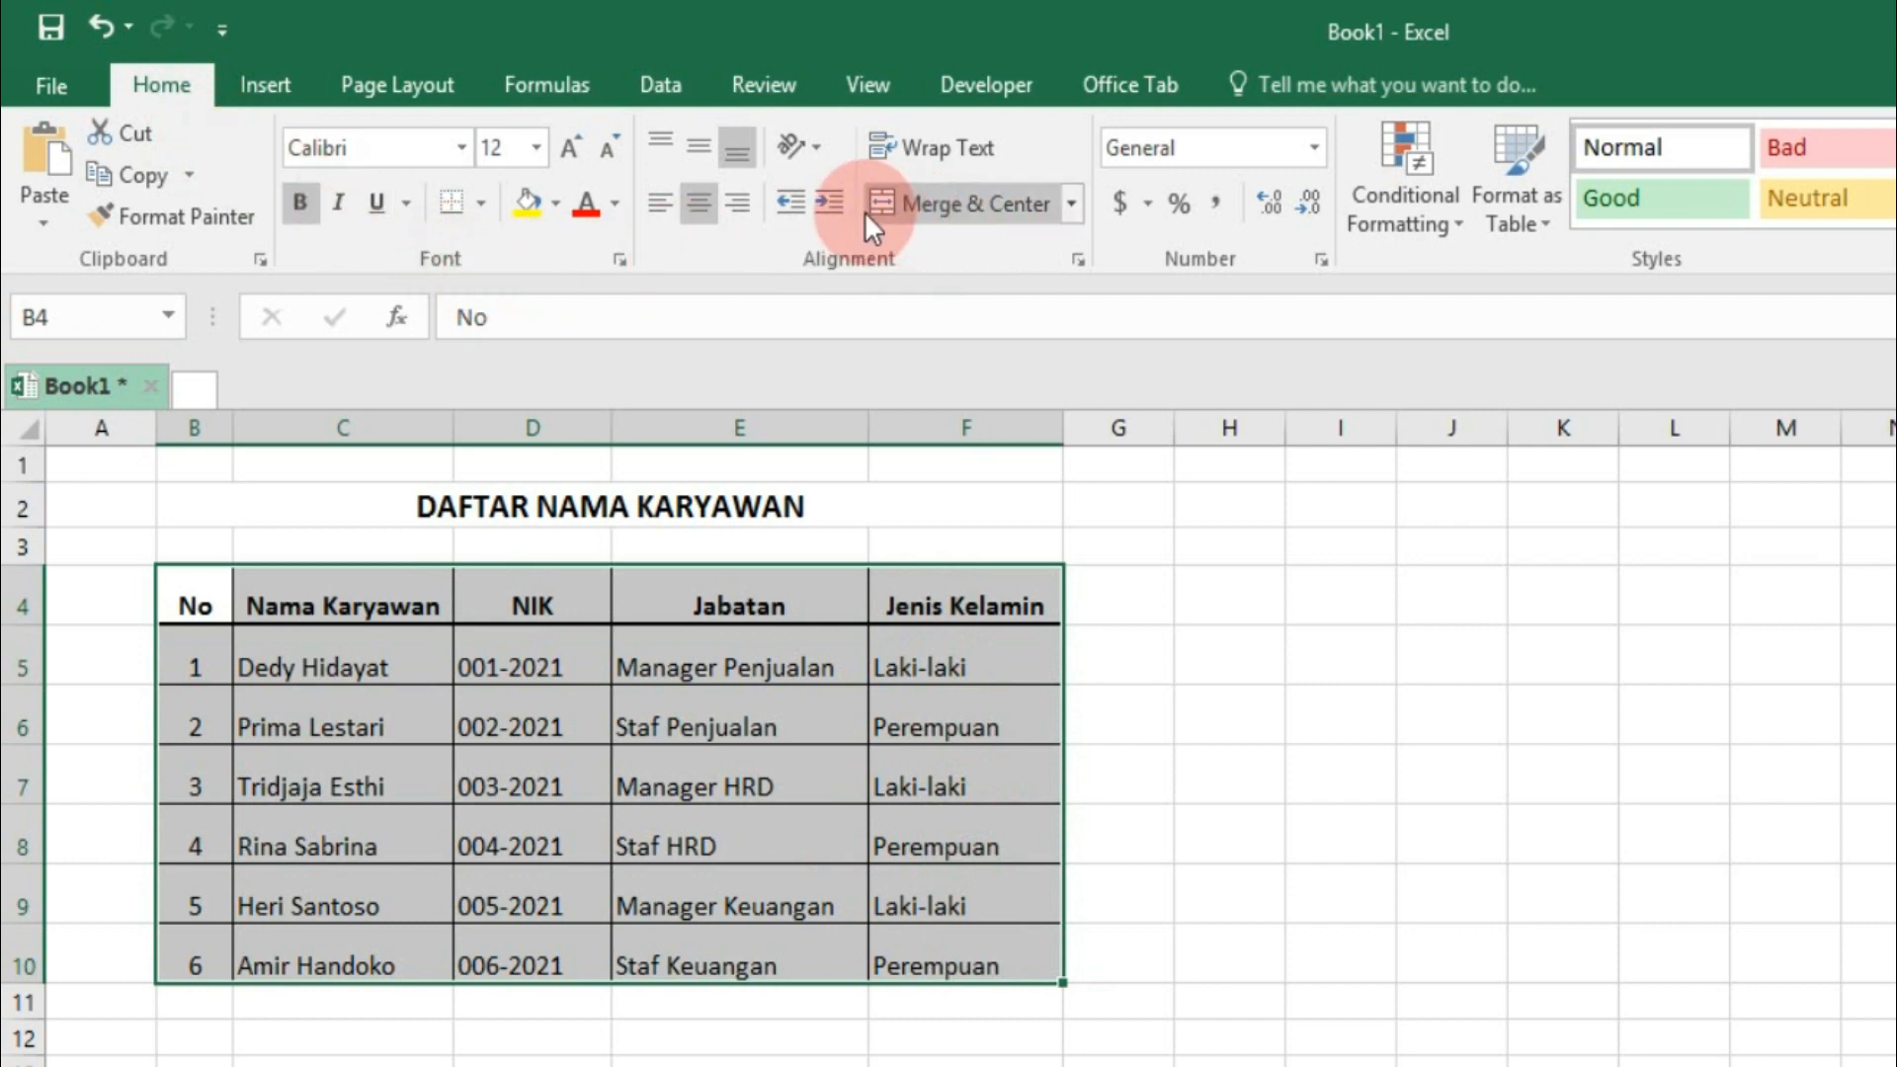
{"action": "left_click", "coordinate": [695, 158]}
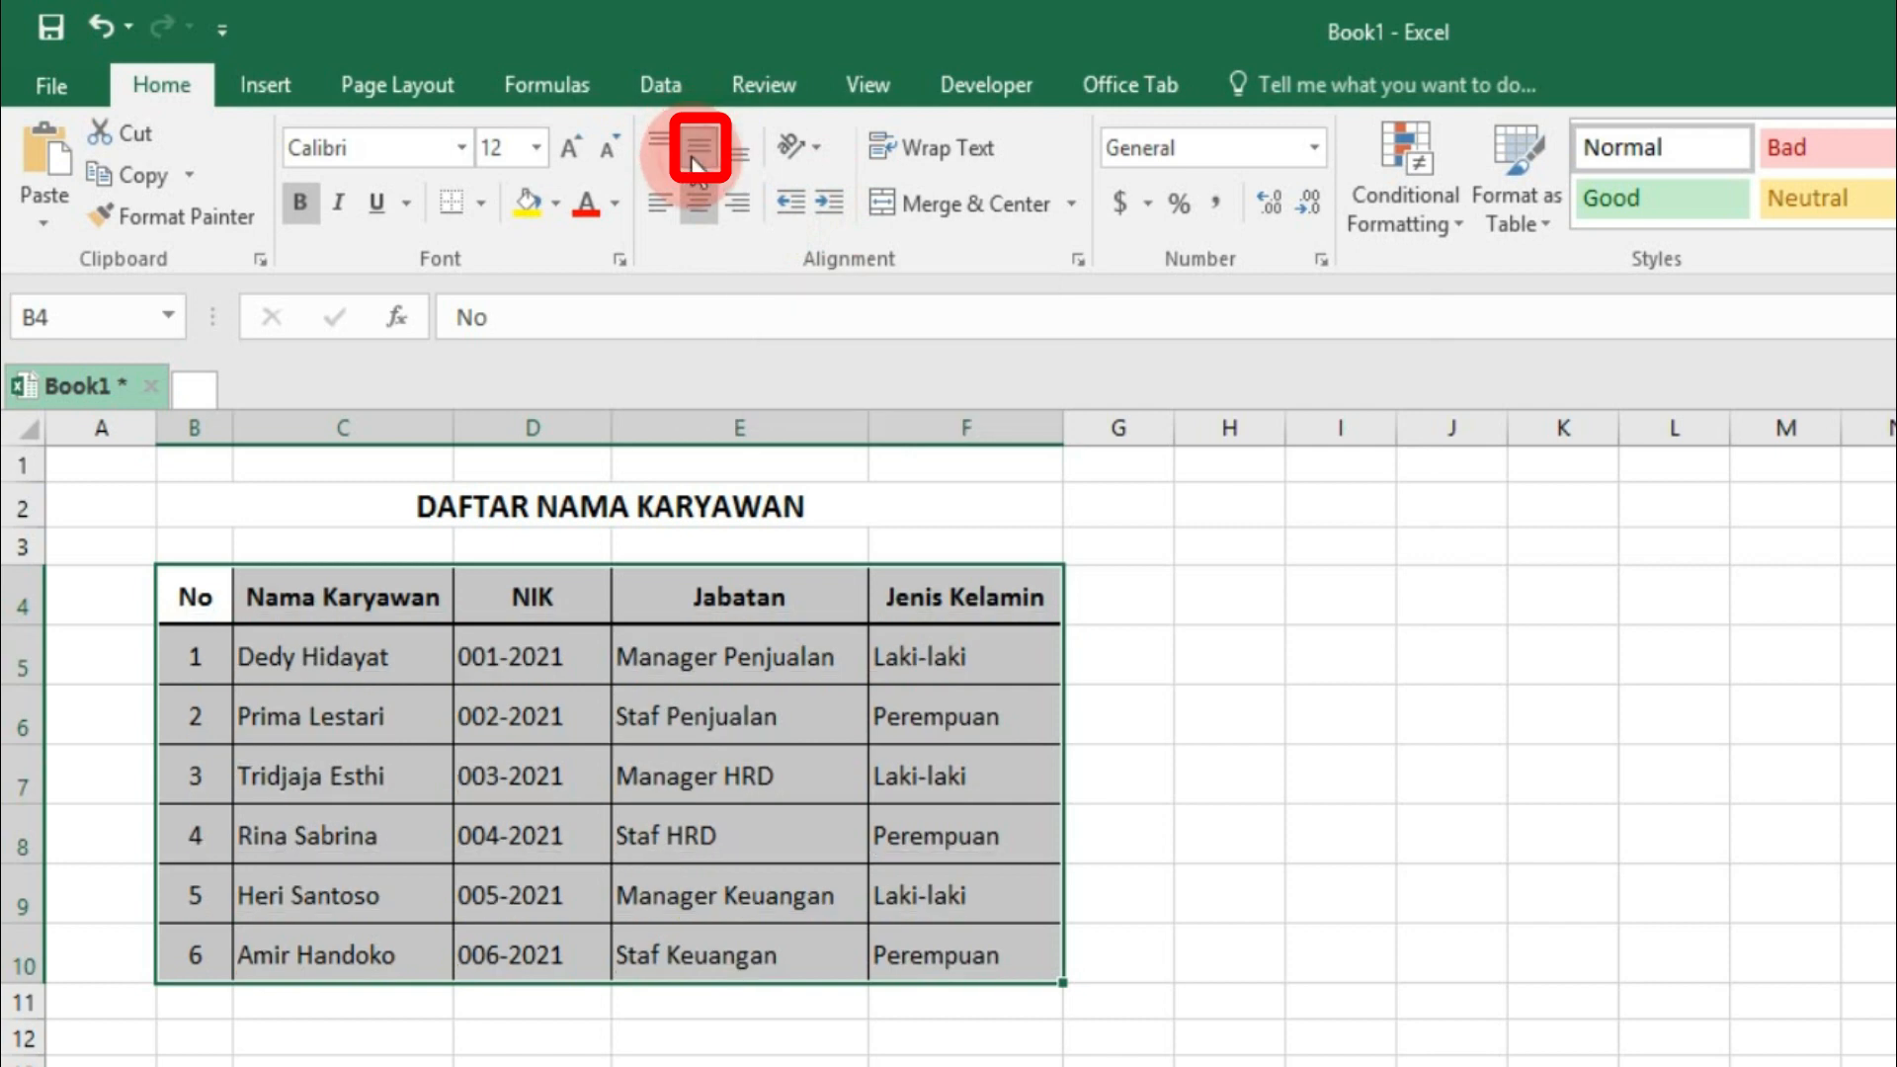
{"action": "left_click", "coordinate": [344, 1055]}
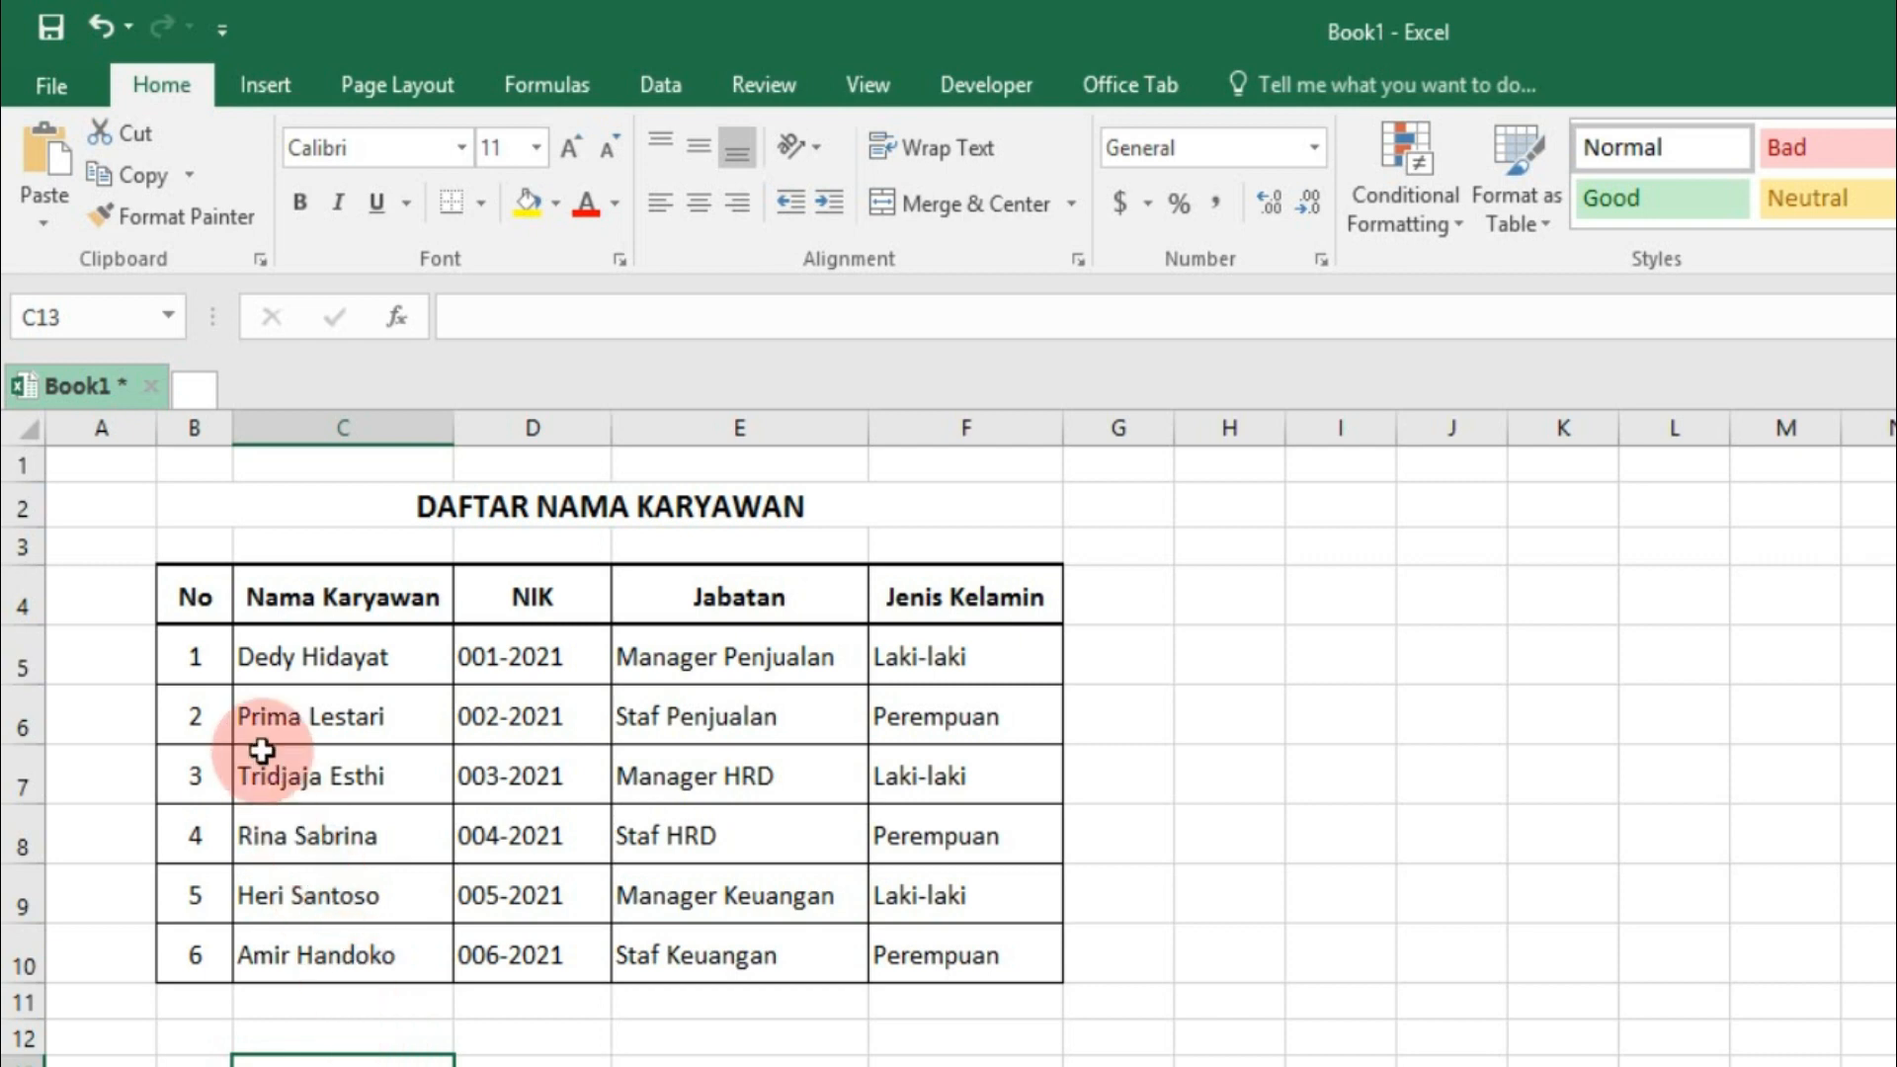
- Fill the heading cells B4:F4 with the standard yellow color
{"action": "left_click_drag", "start_coordinate": [197, 607], "coordinate": [919, 595]}
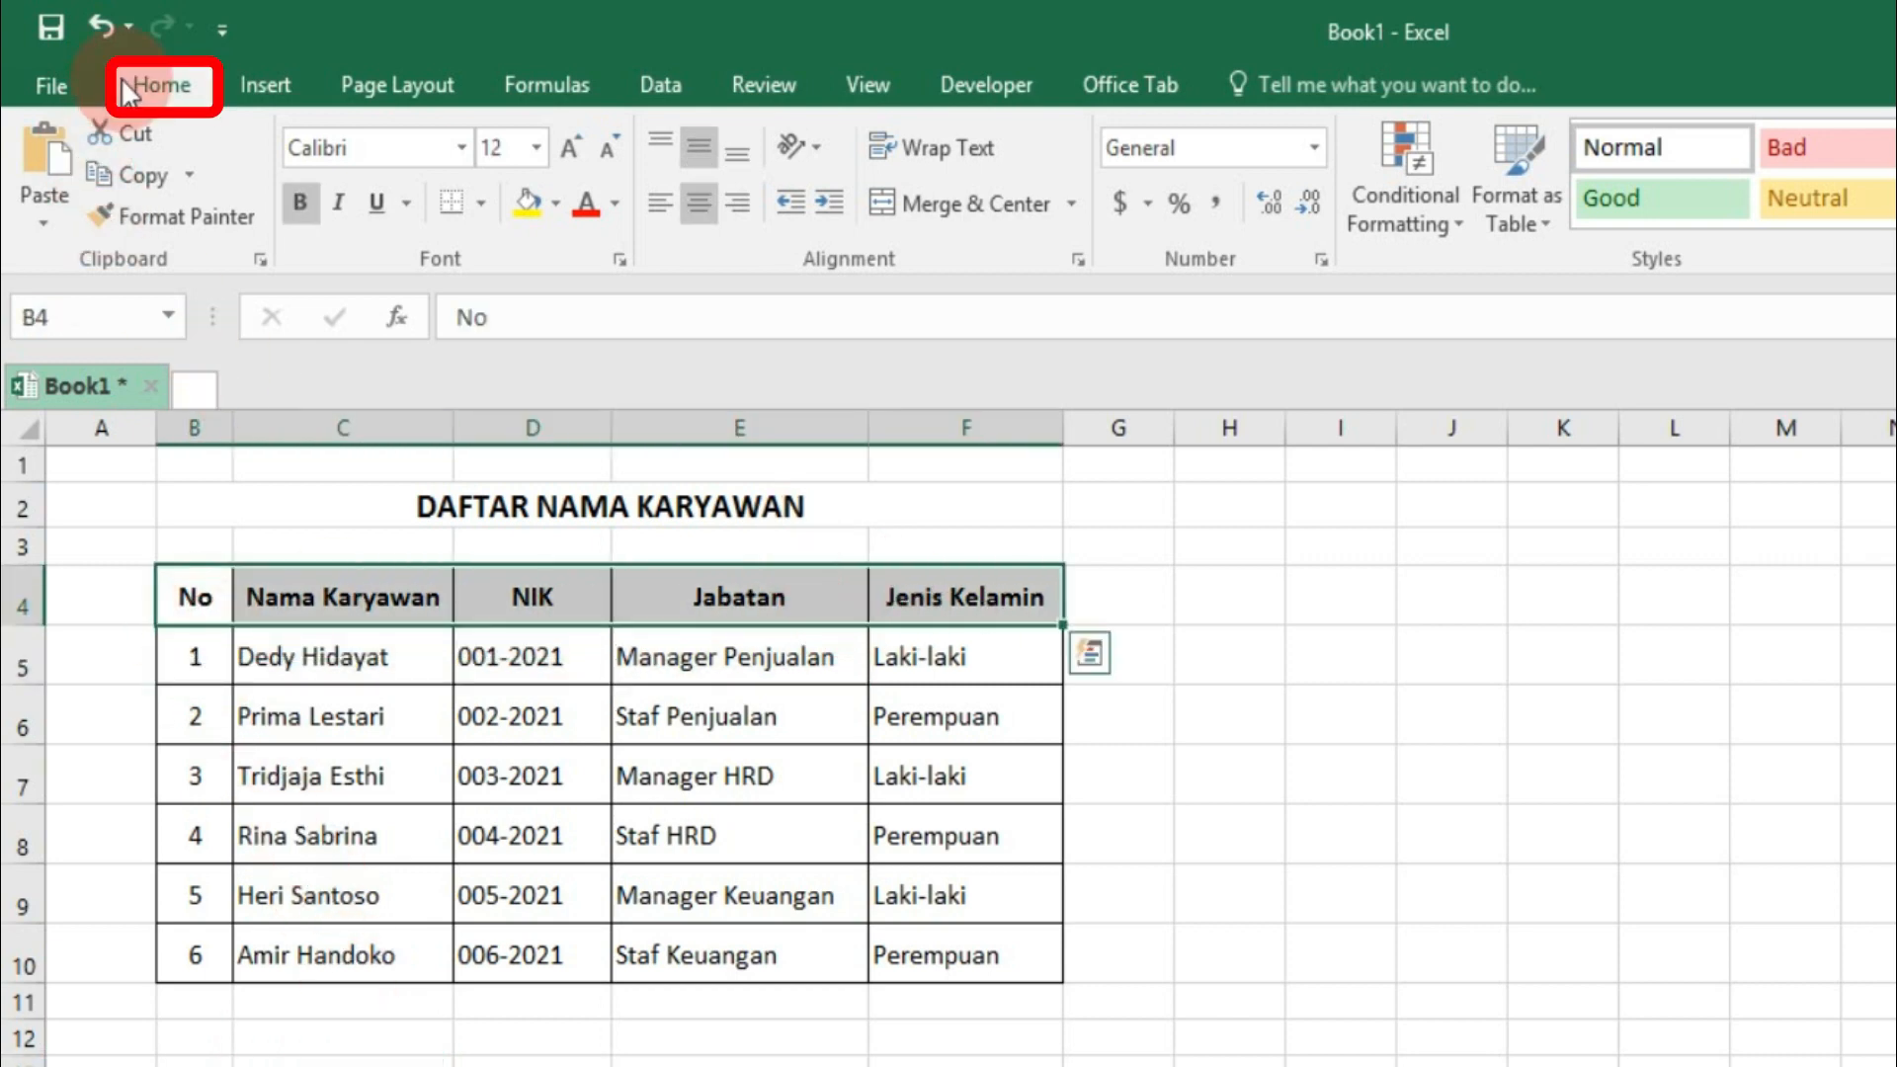
{"action": "left_click", "coordinate": [555, 203]}
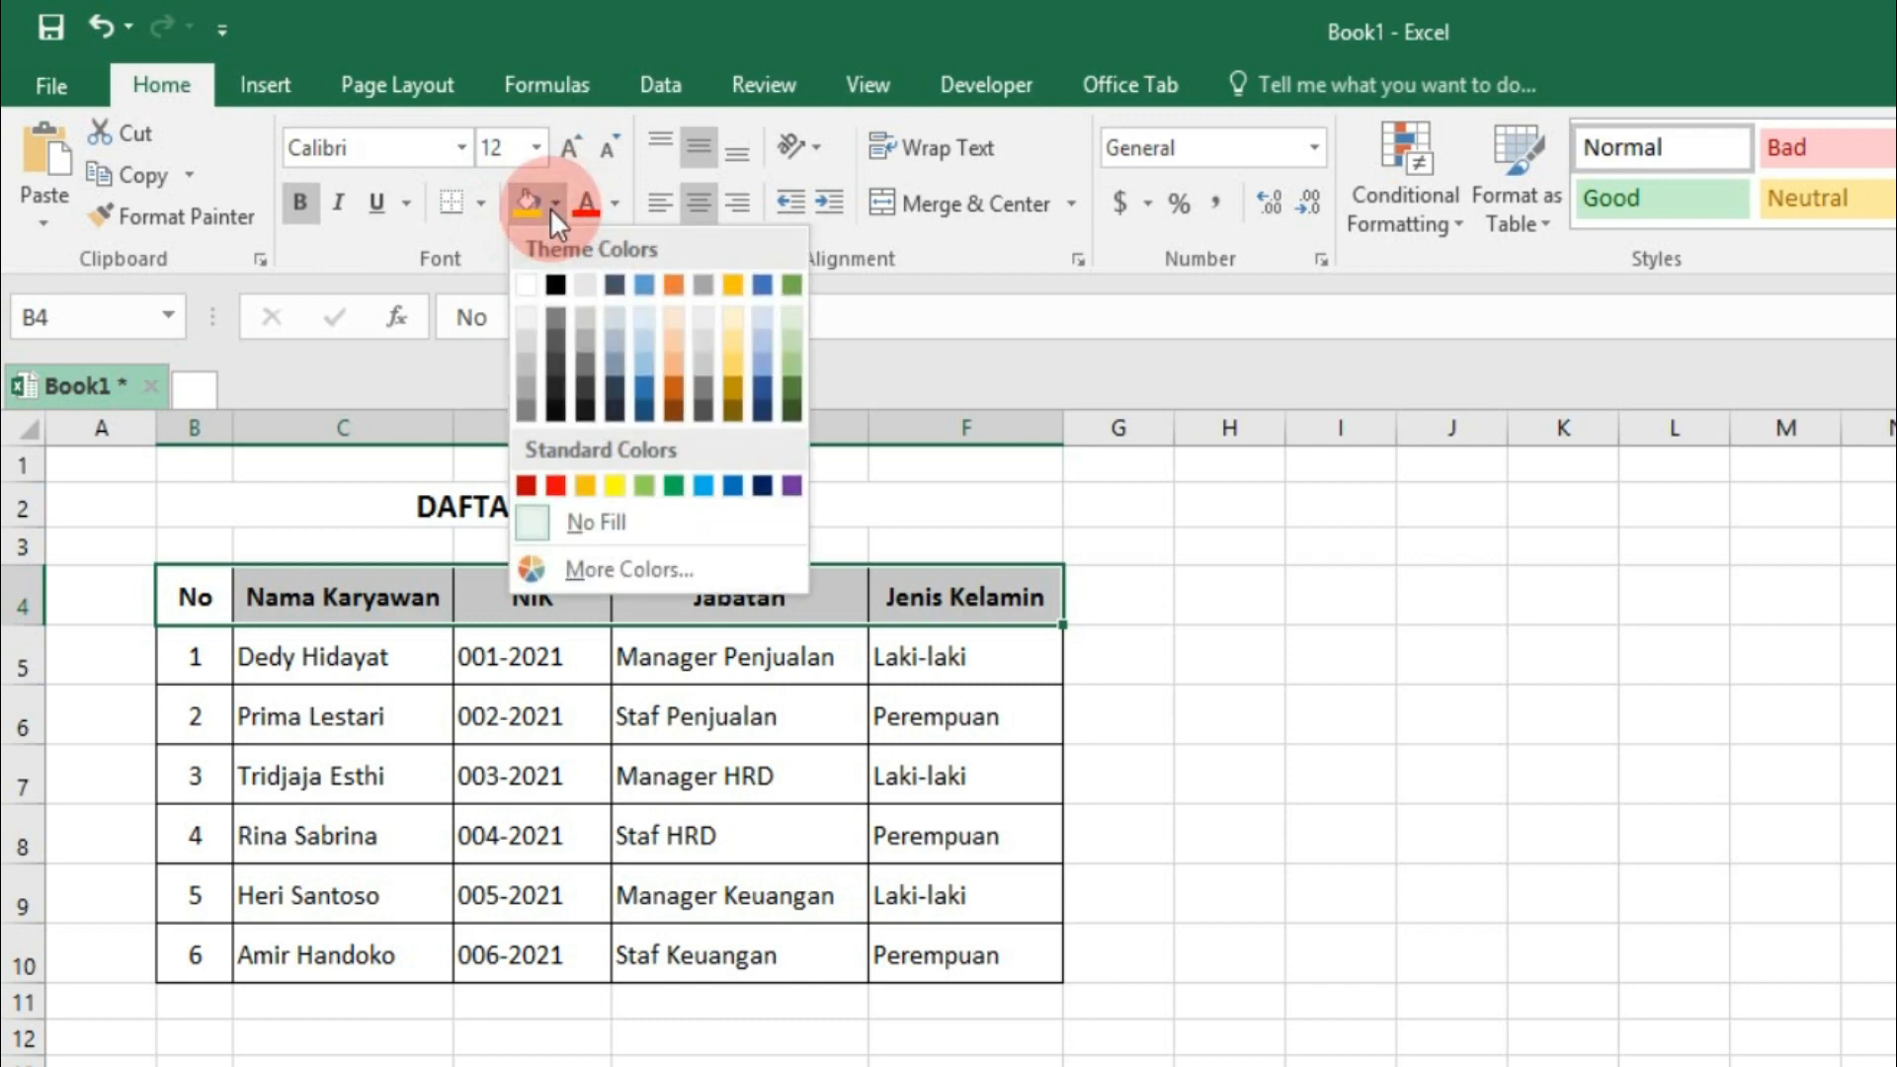
{"action": "left_click", "coordinate": [614, 484]}
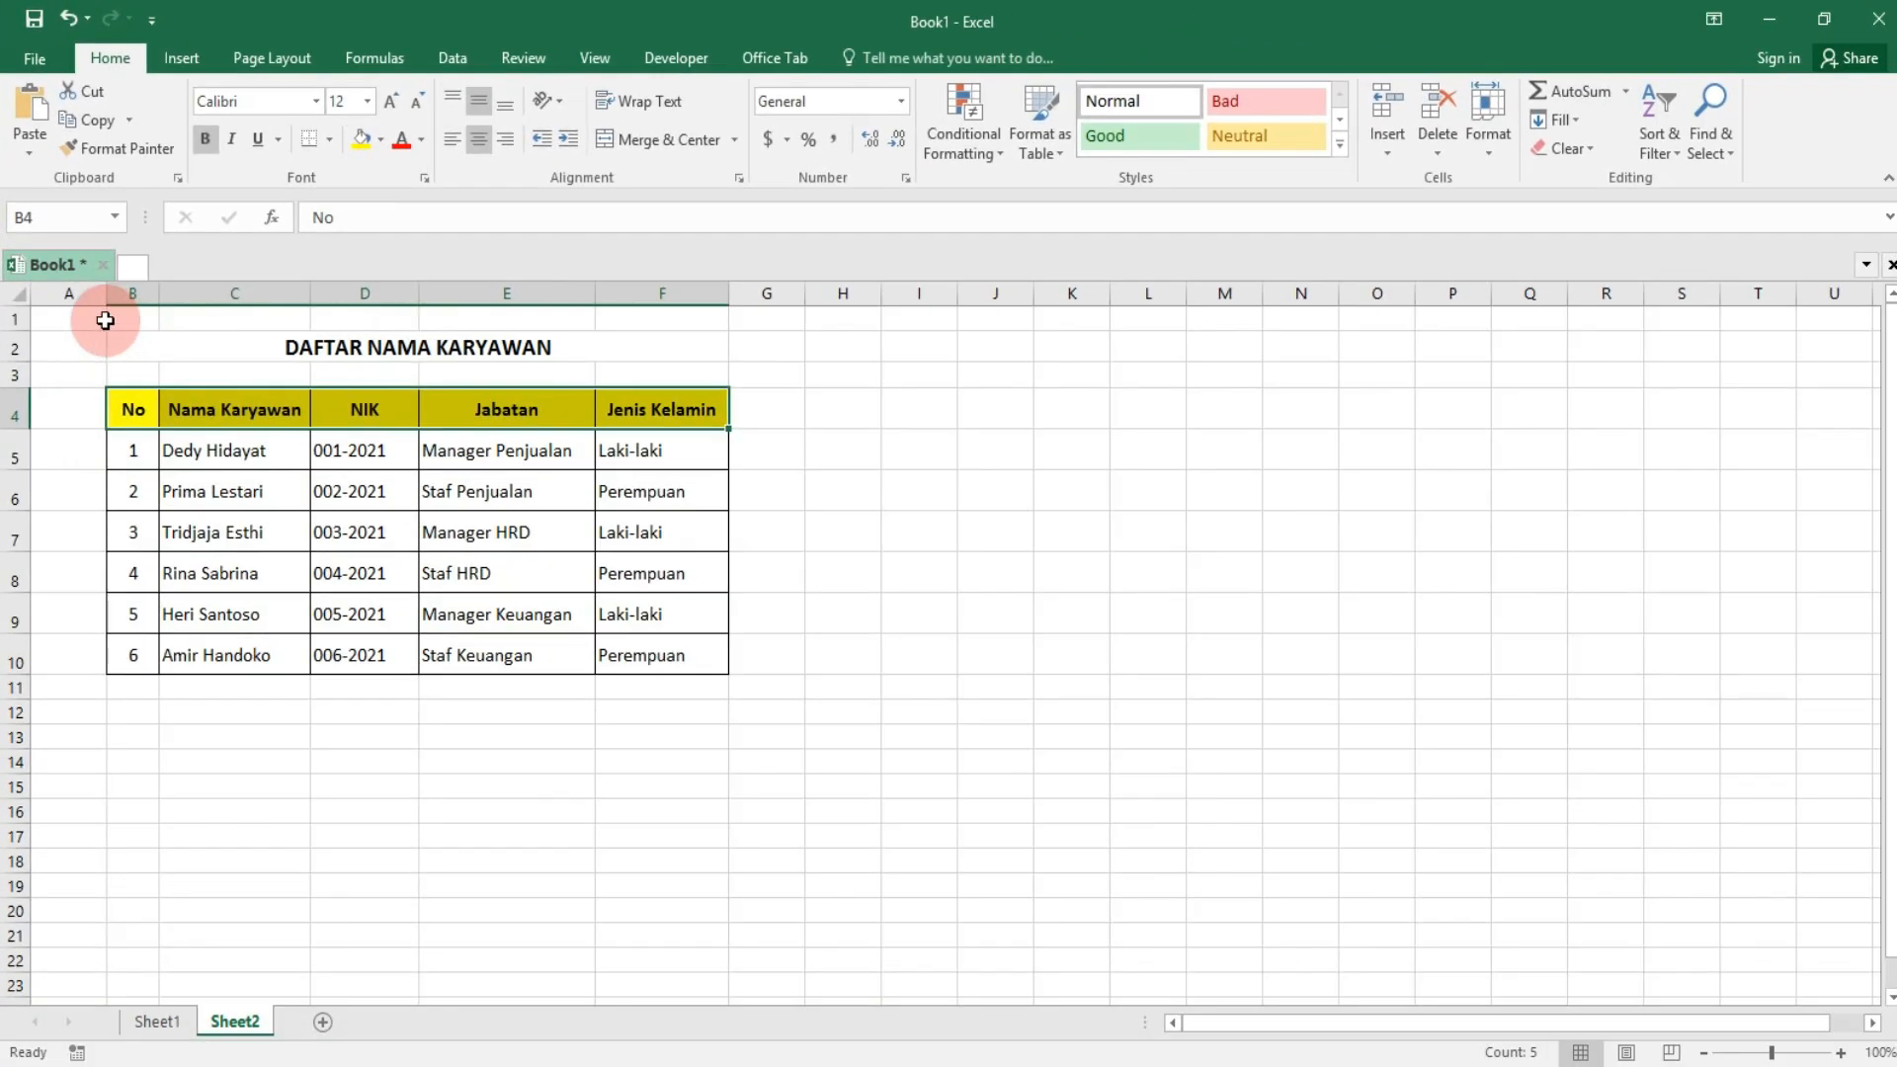
{"action": "left_click", "coordinate": [94, 354]}
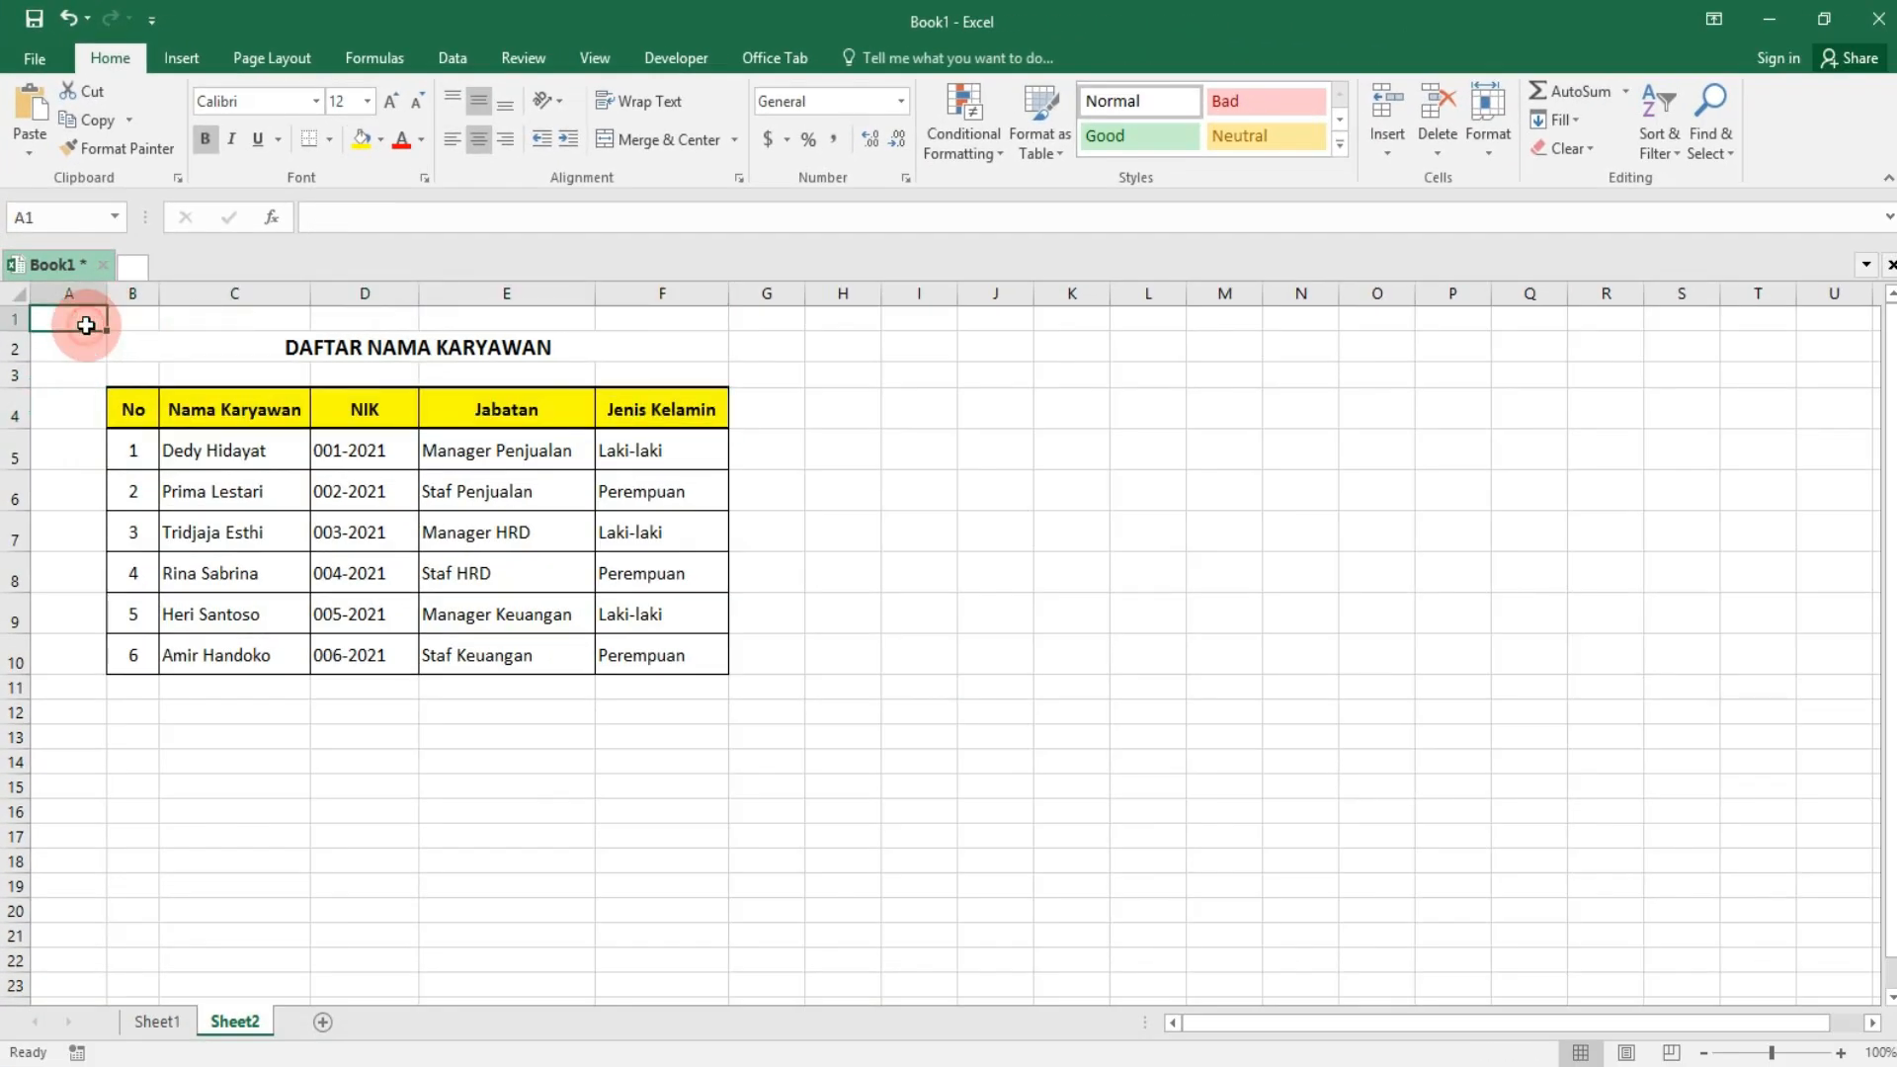